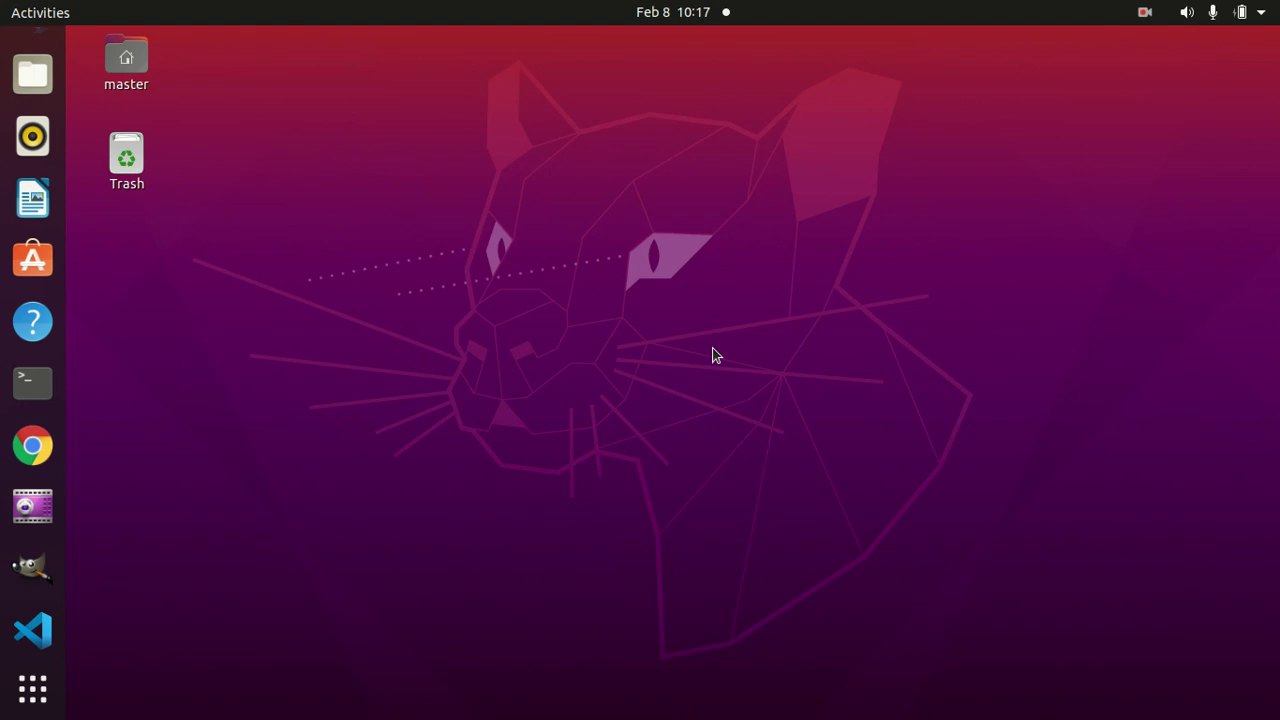
# Open the Ubuntu applications overview from the dock's Show Applications button.
pyautogui.click(28, 698)
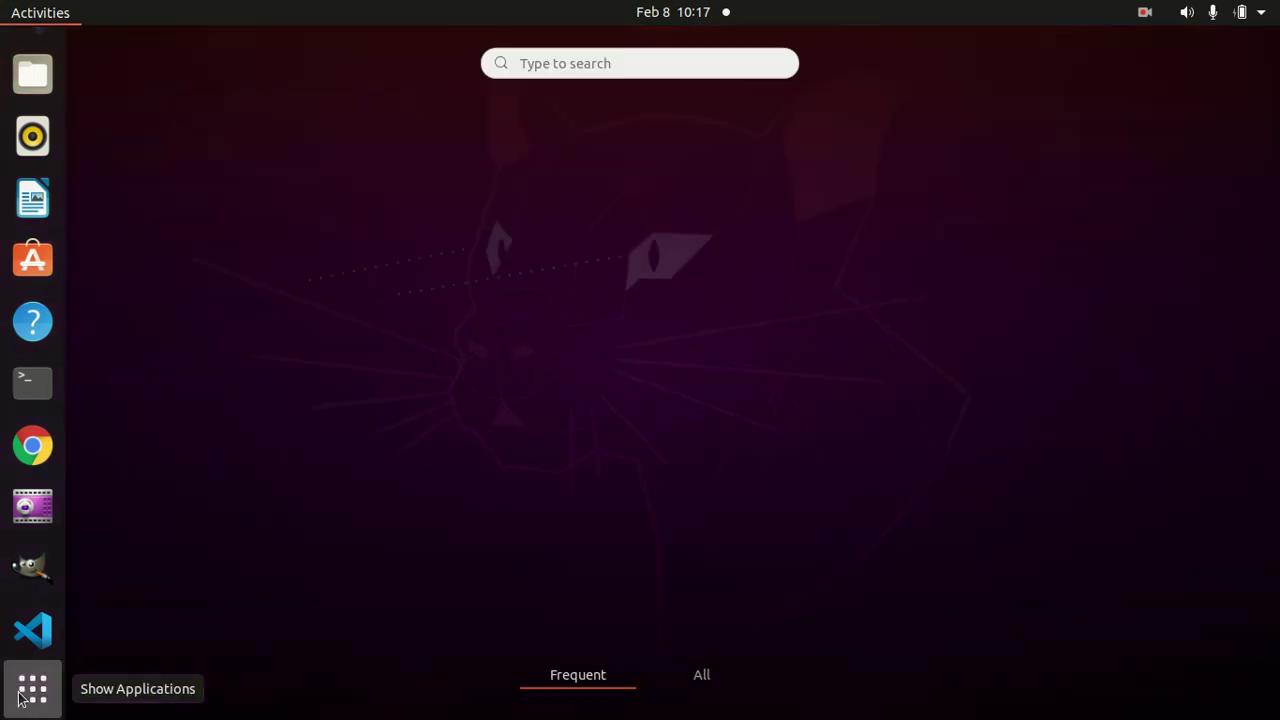
# Bring the PALANG MERAH Inkscape drawing forward and browse the Path menu twice without applying anything.
pyautogui.click(425, 266)
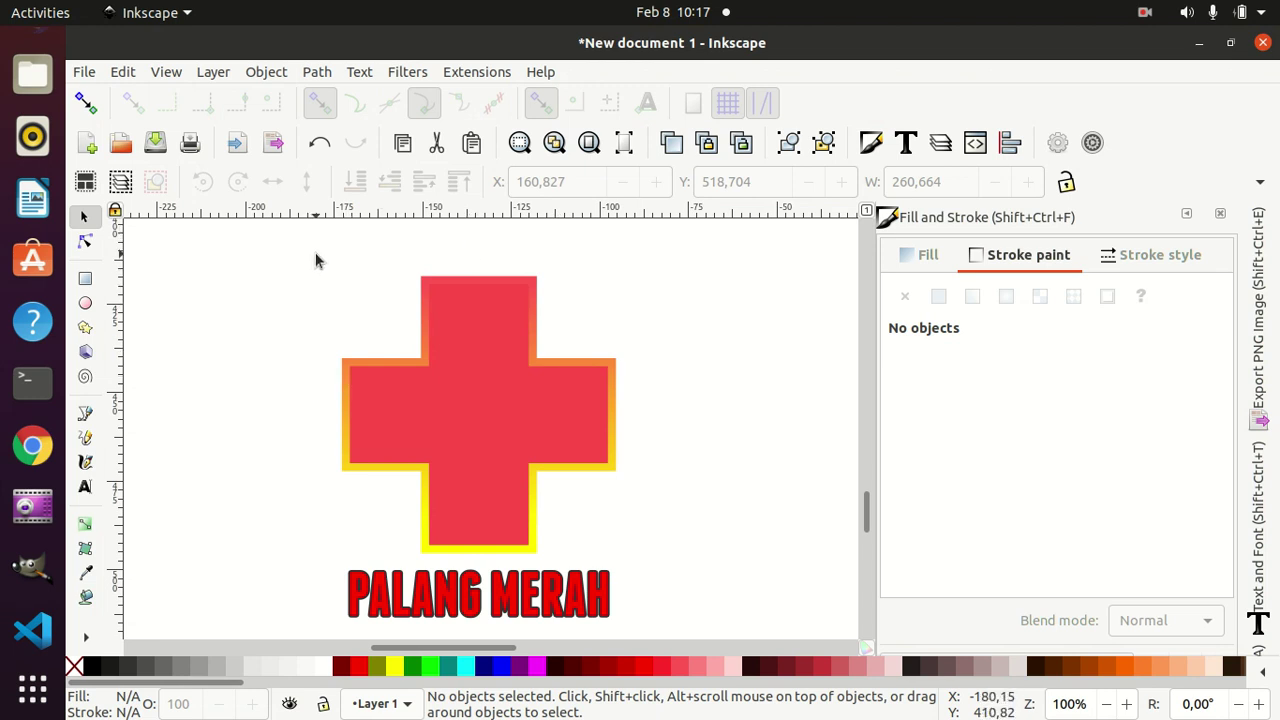
pyautogui.click(320, 72)
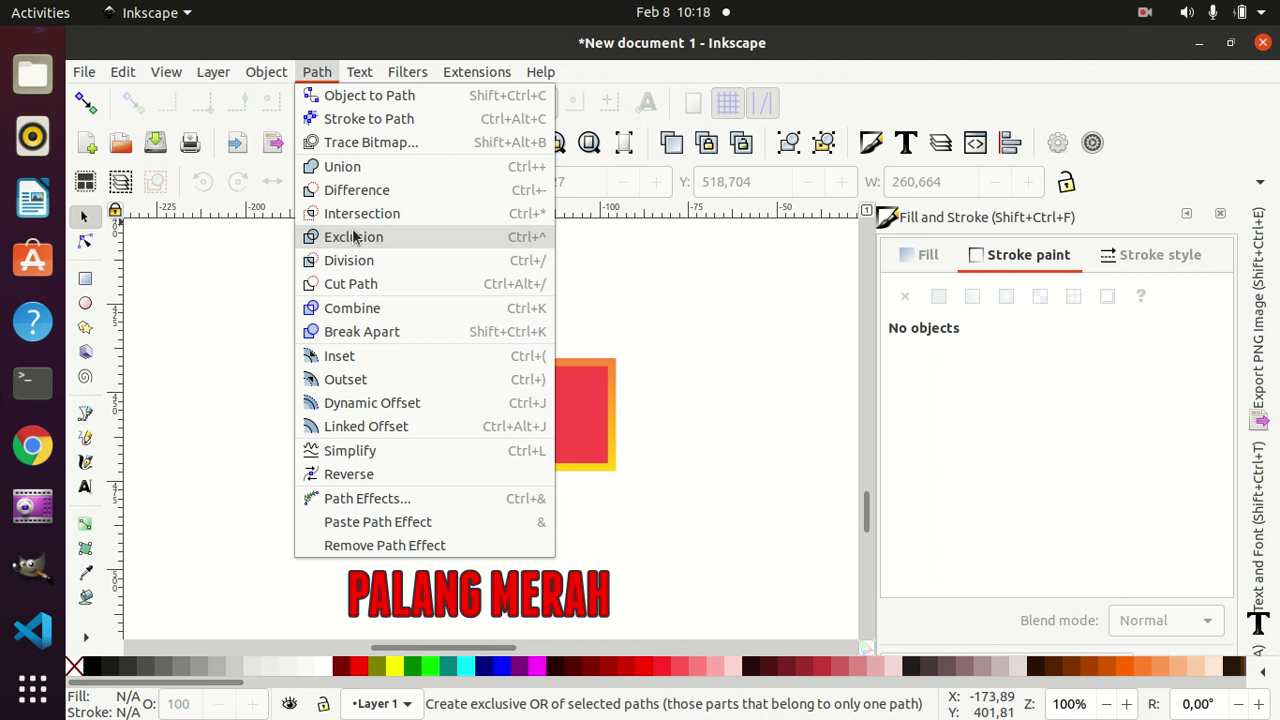
pyautogui.click(671, 344)
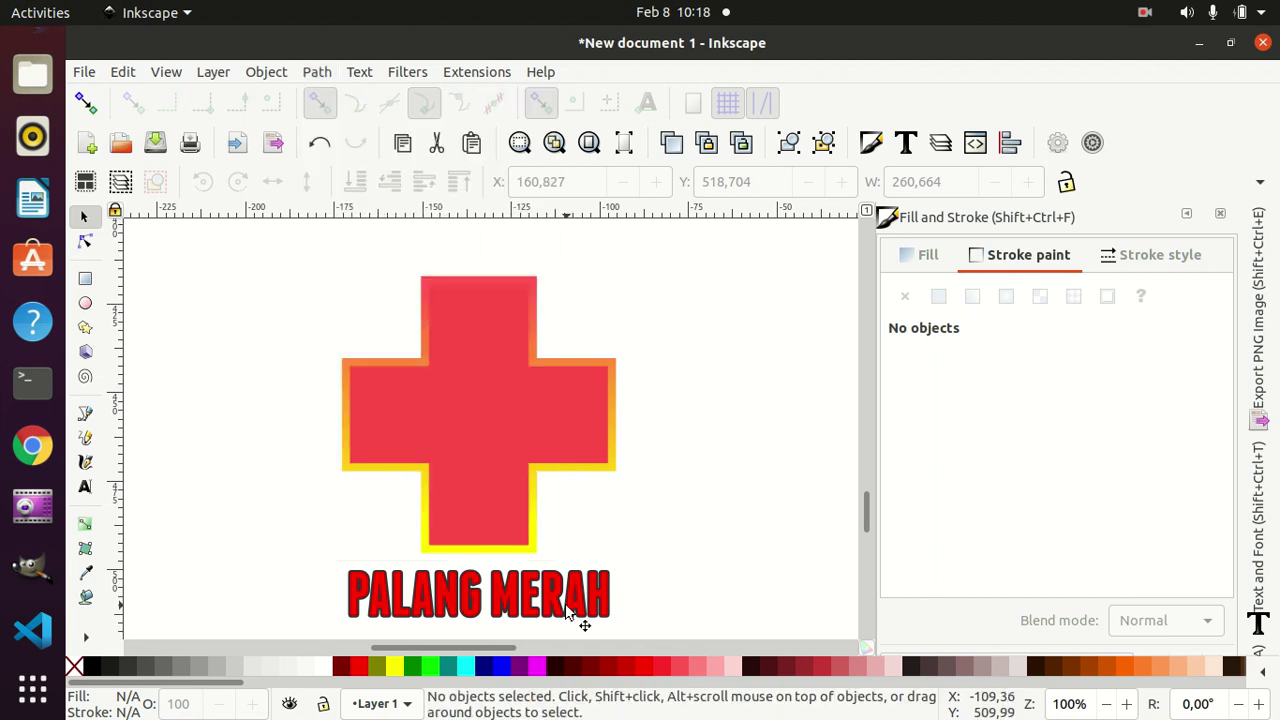
pyautogui.click(312, 72)
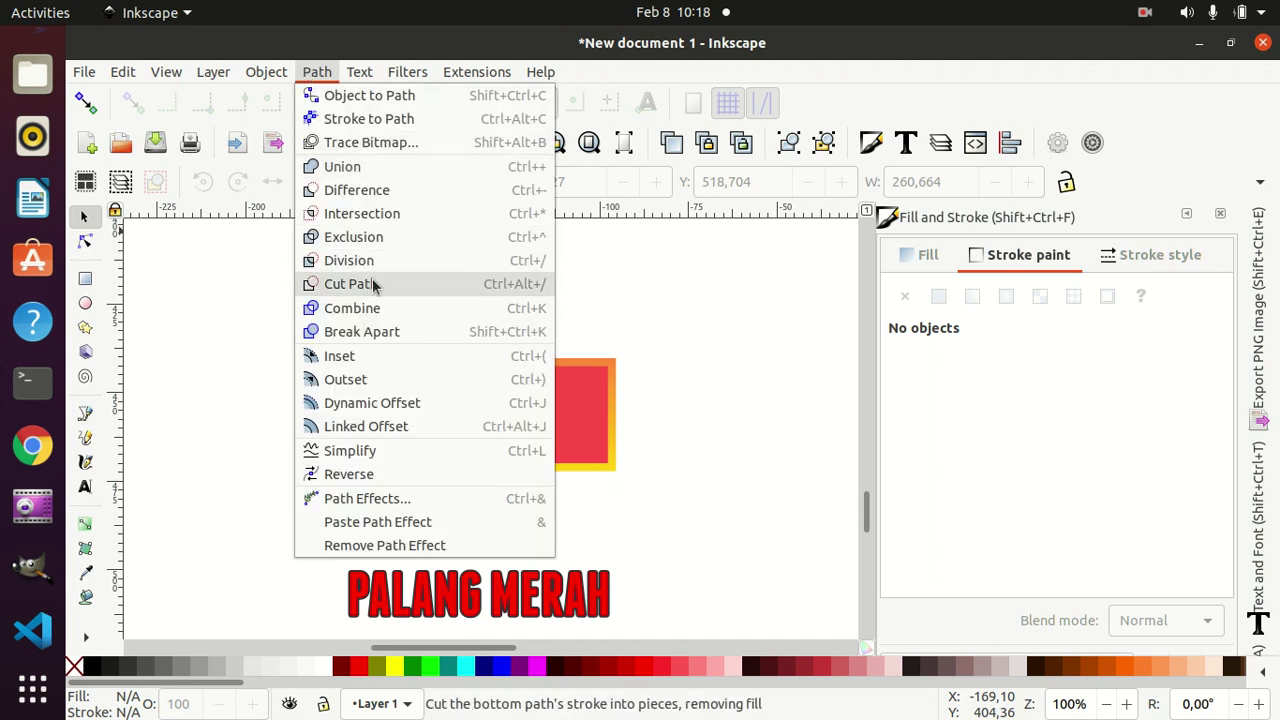
pyautogui.click(732, 371)
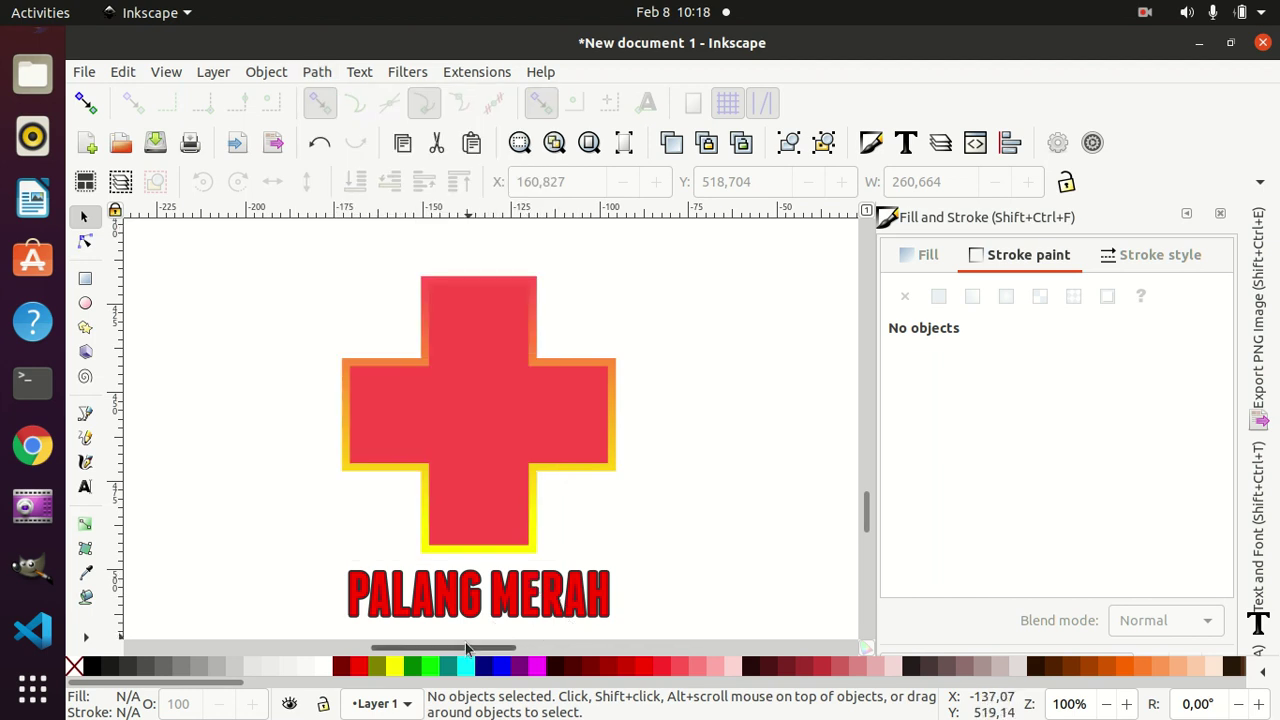
# Draw a Ctrl-constrained cyan square near the page's top-left corner.
pyautogui.moveTo(466, 648)
pyautogui.mouseDown()
pyautogui.moveTo(717, 648)
pyautogui.moveTo(742, 680)
pyautogui.mouseUp()
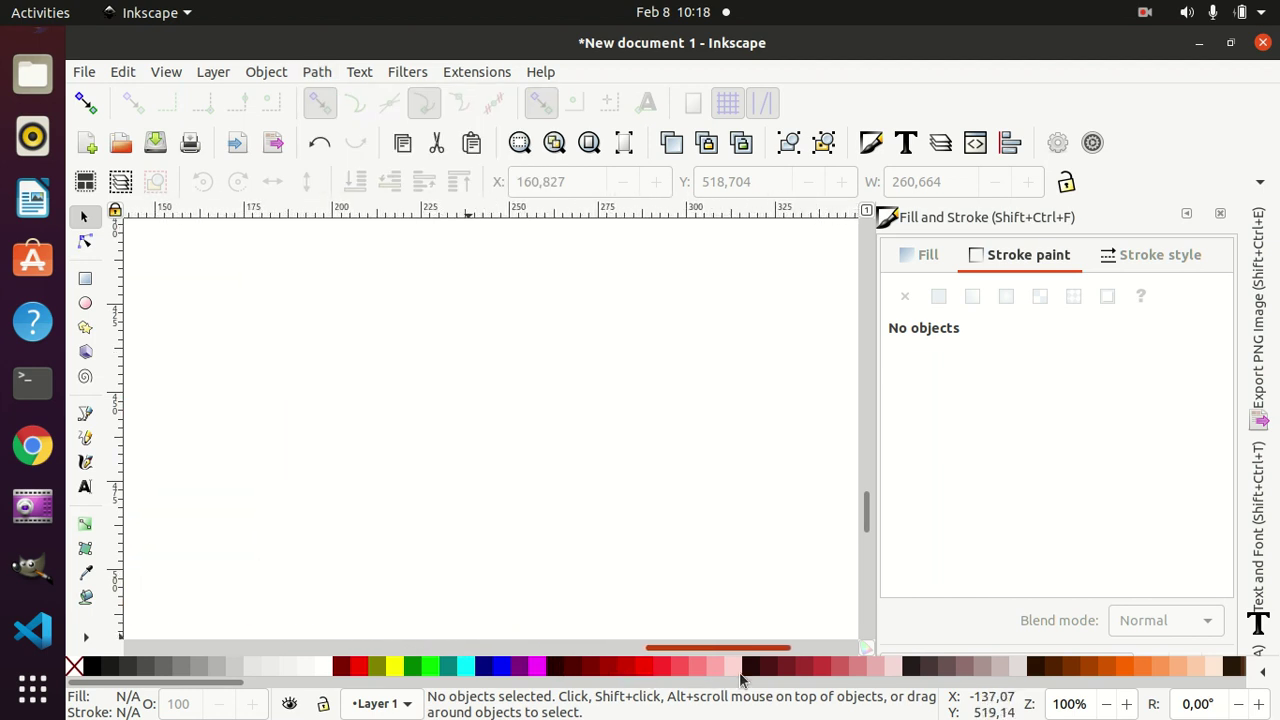
pyautogui.click(85, 278)
pyautogui.press('ctrl')
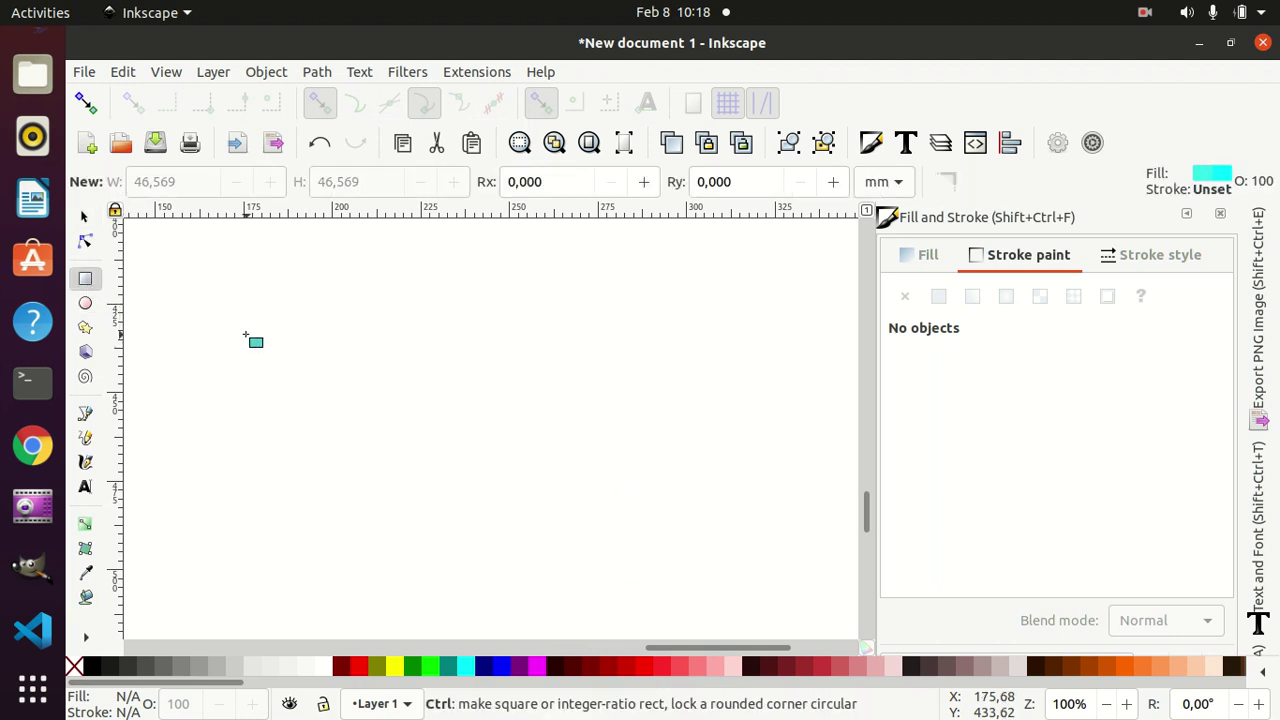
pyautogui.moveTo(245, 328); pyautogui.dragTo(349, 416)
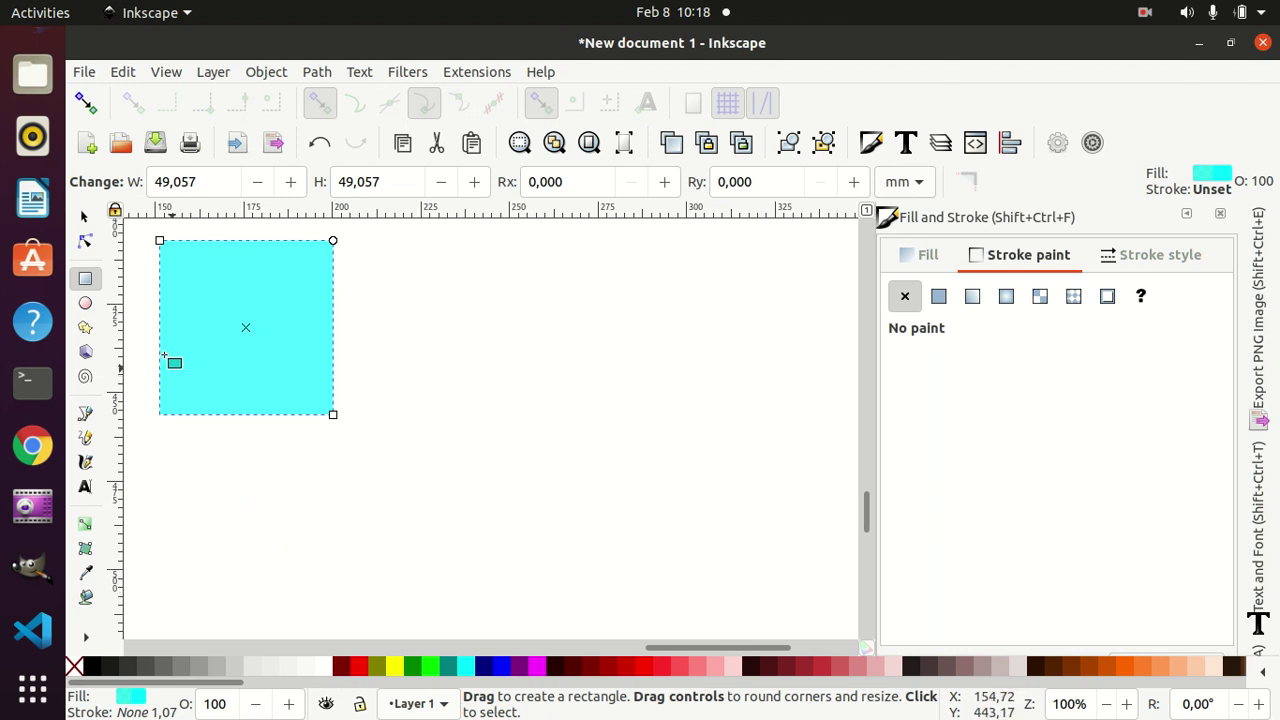
# Add a red-filled circle over the square's lower-right corner.
pyautogui.click(85, 304)
pyautogui.moveTo(286, 371)
pyautogui.mouseDown()
pyautogui.moveTo(350, 456)
pyautogui.moveTo(377, 468)
pyautogui.mouseUp()
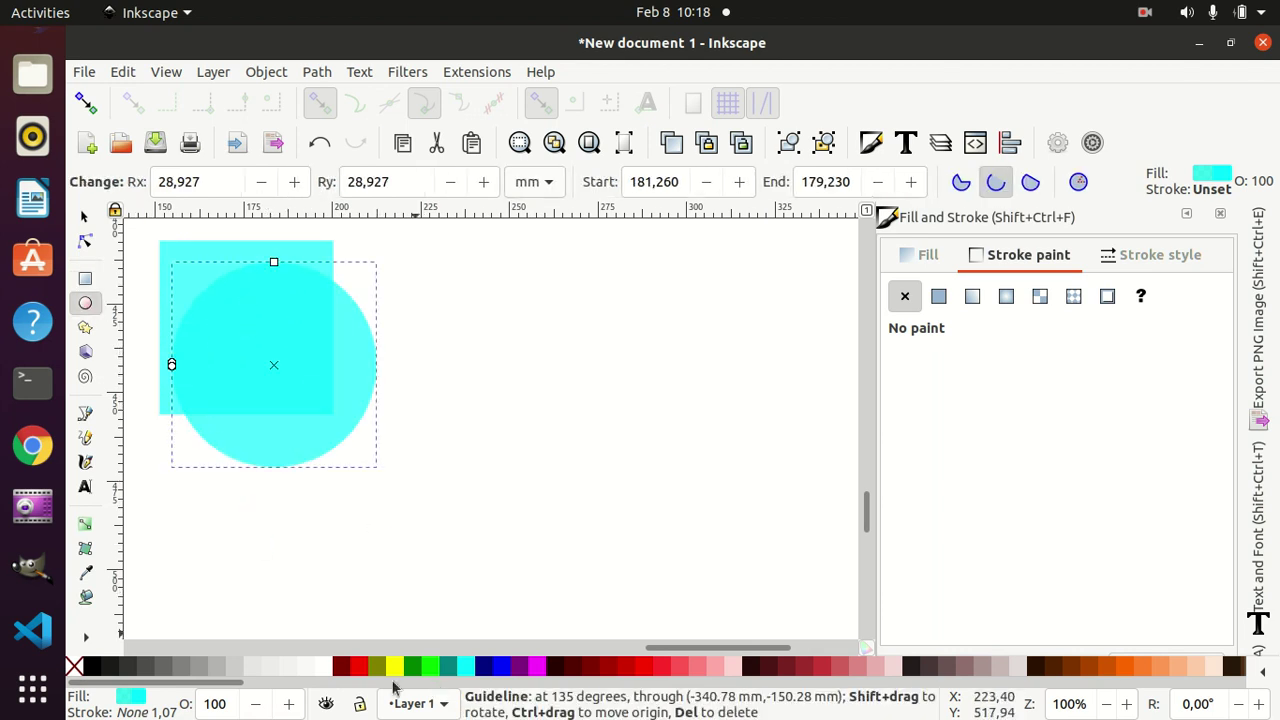
pyautogui.click(416, 667)
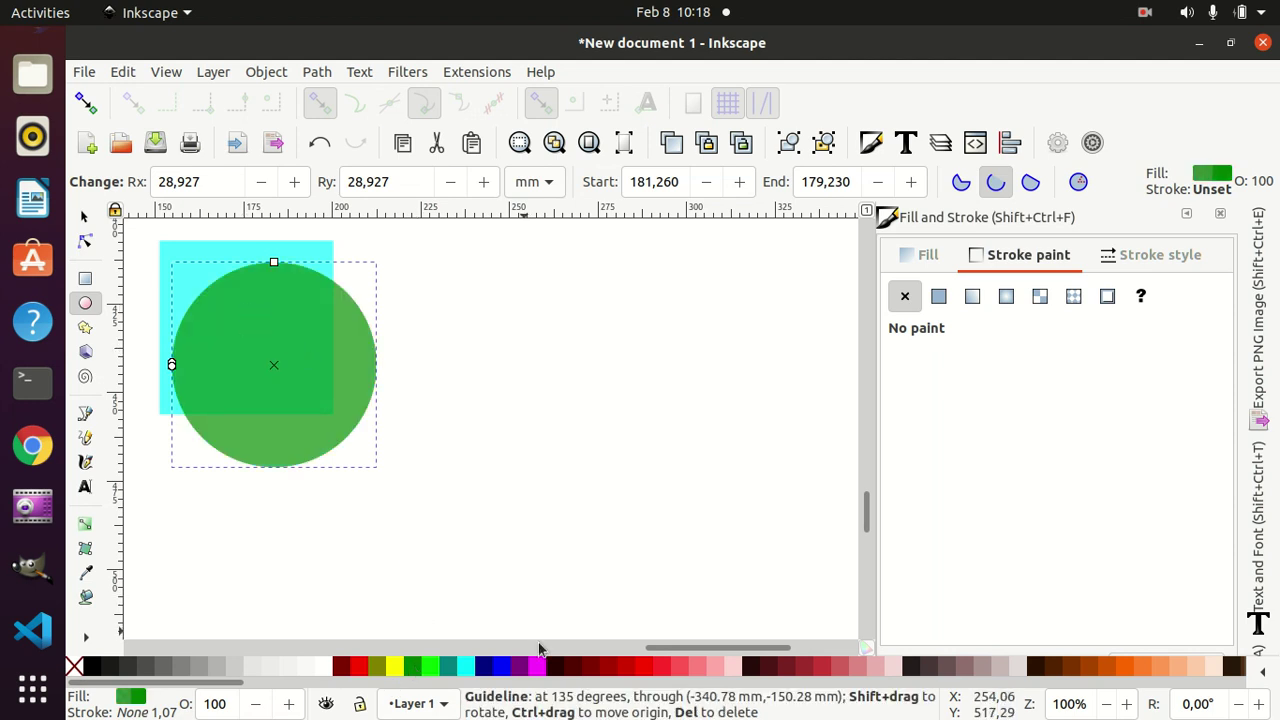
pyautogui.click(634, 675)
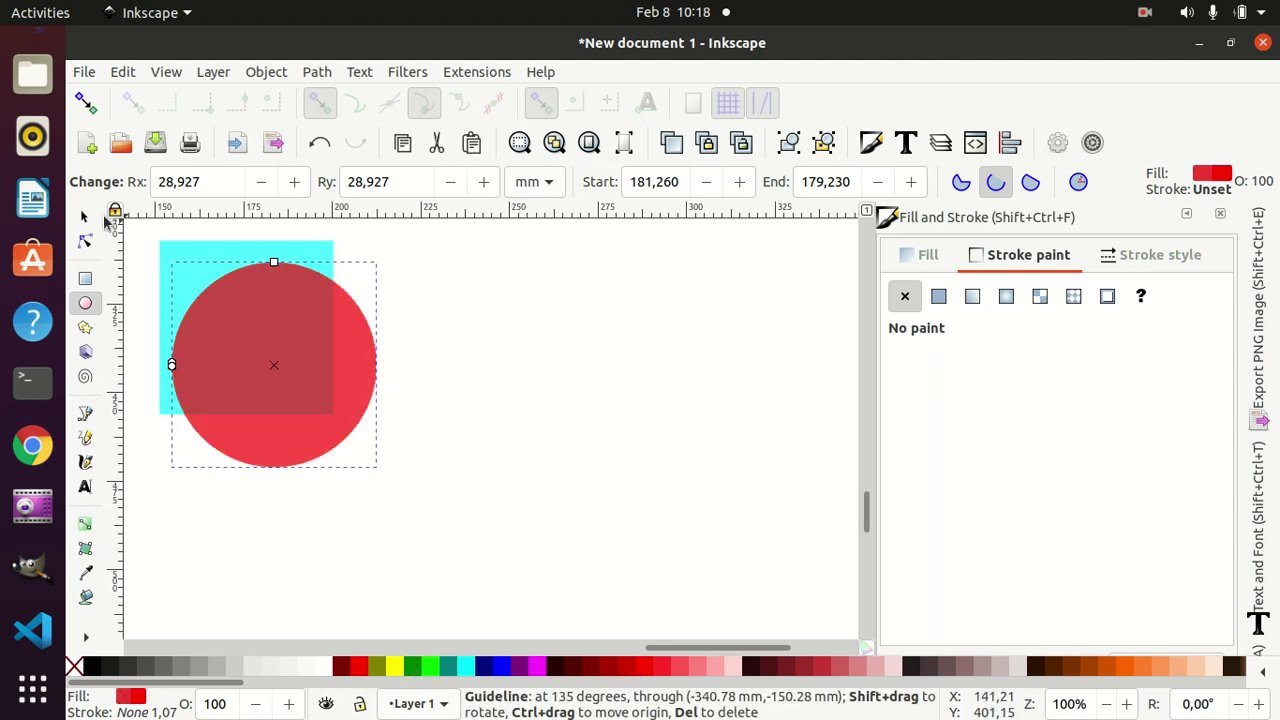
pyautogui.click(84, 216)
pyautogui.moveTo(246, 320); pyautogui.dragTo(294, 361)
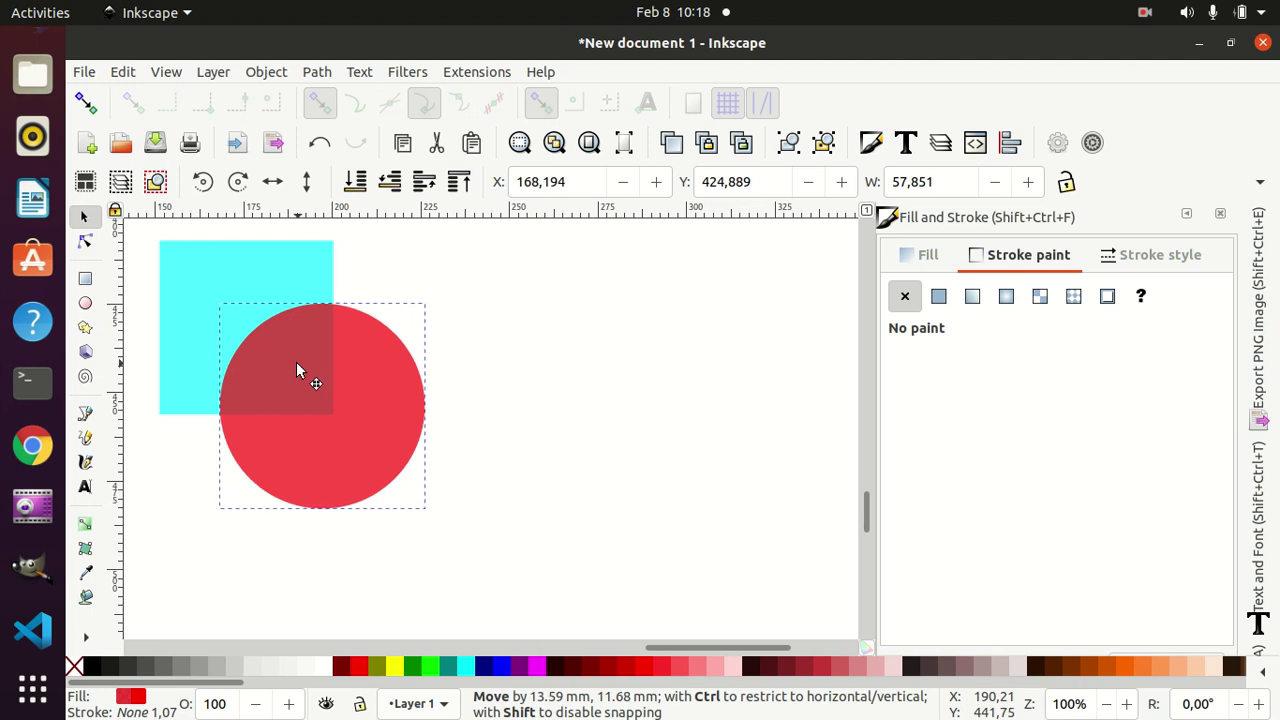
# Select the square-and-circle pair and place copies to the right and below.
pyautogui.click(140, 228)
pyautogui.moveTo(141, 228); pyautogui.dragTo(453, 537)
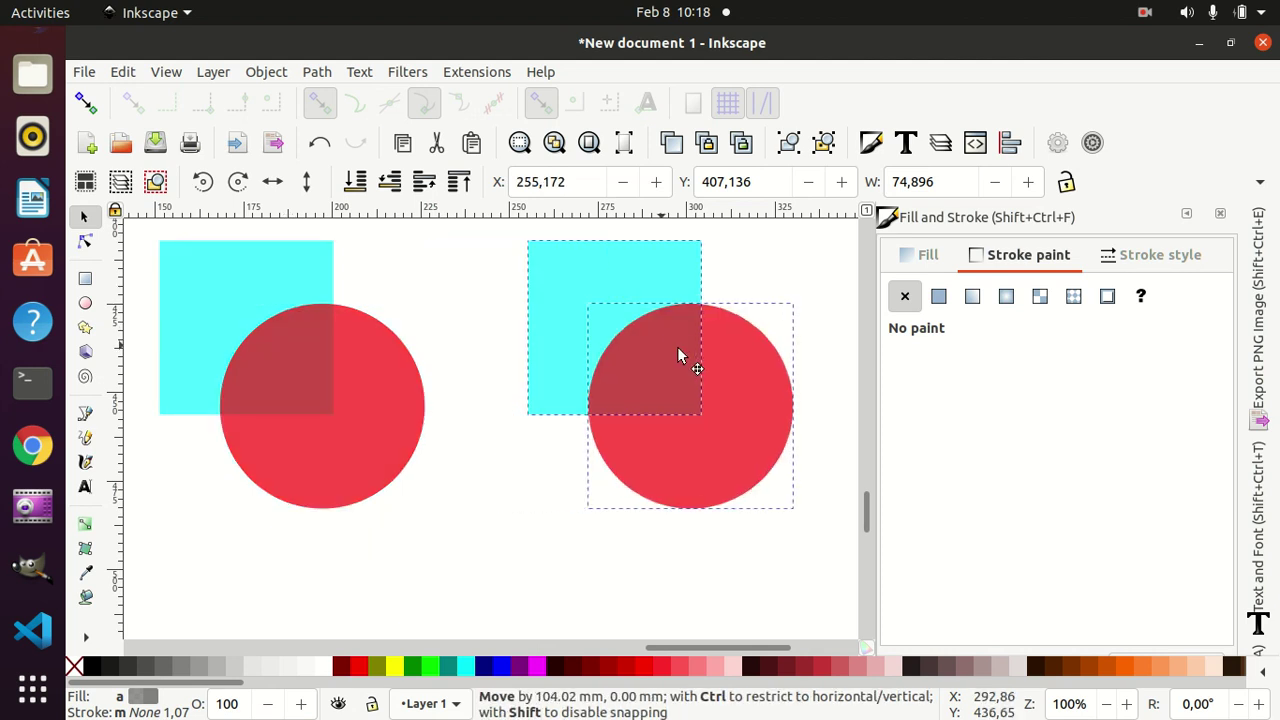
pyautogui.moveTo(287, 298); pyautogui.dragTo(681, 348)
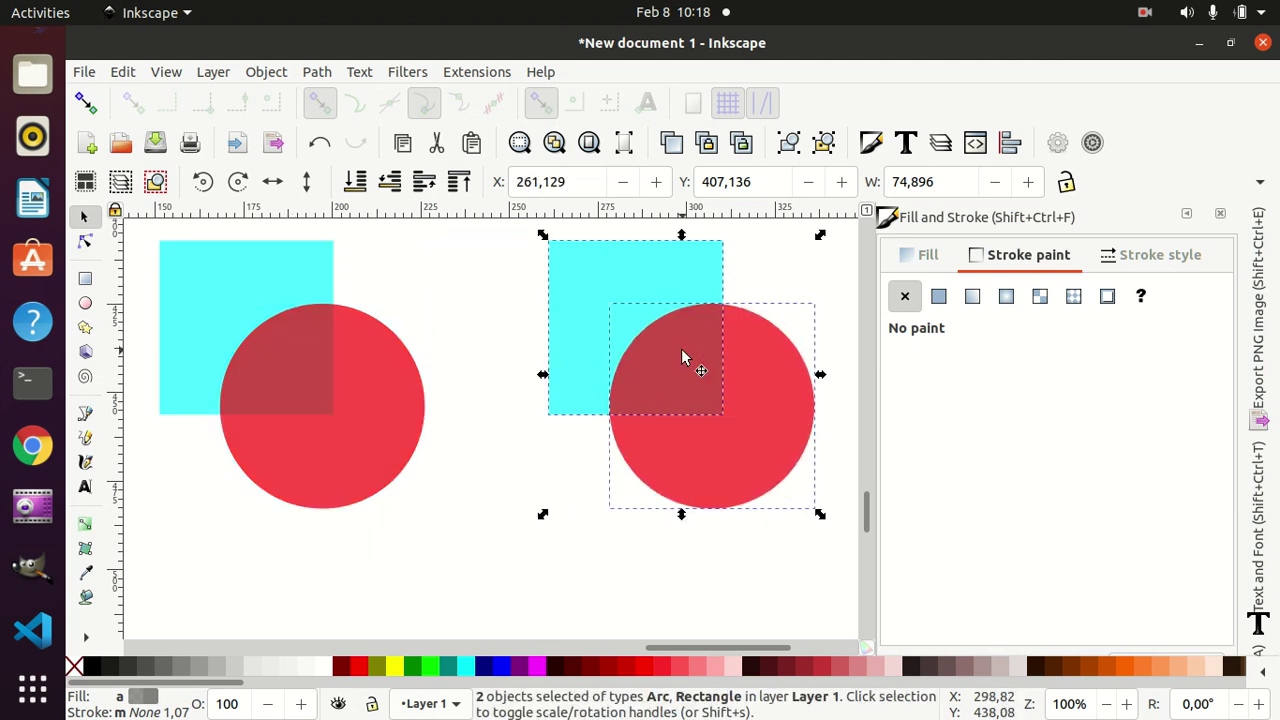
pyautogui.hotkey('ctrl', 'd')
pyautogui.moveTo(676, 297)
pyautogui.mouseDown()
pyautogui.moveTo(663, 581)
pyautogui.moveTo(272, 565)
pyautogui.mouseUp()
# Duplicate the pair once more to complete the 2×2 grid and zoom out to 71%.
pyautogui.hotkey('ctrl', 'd')
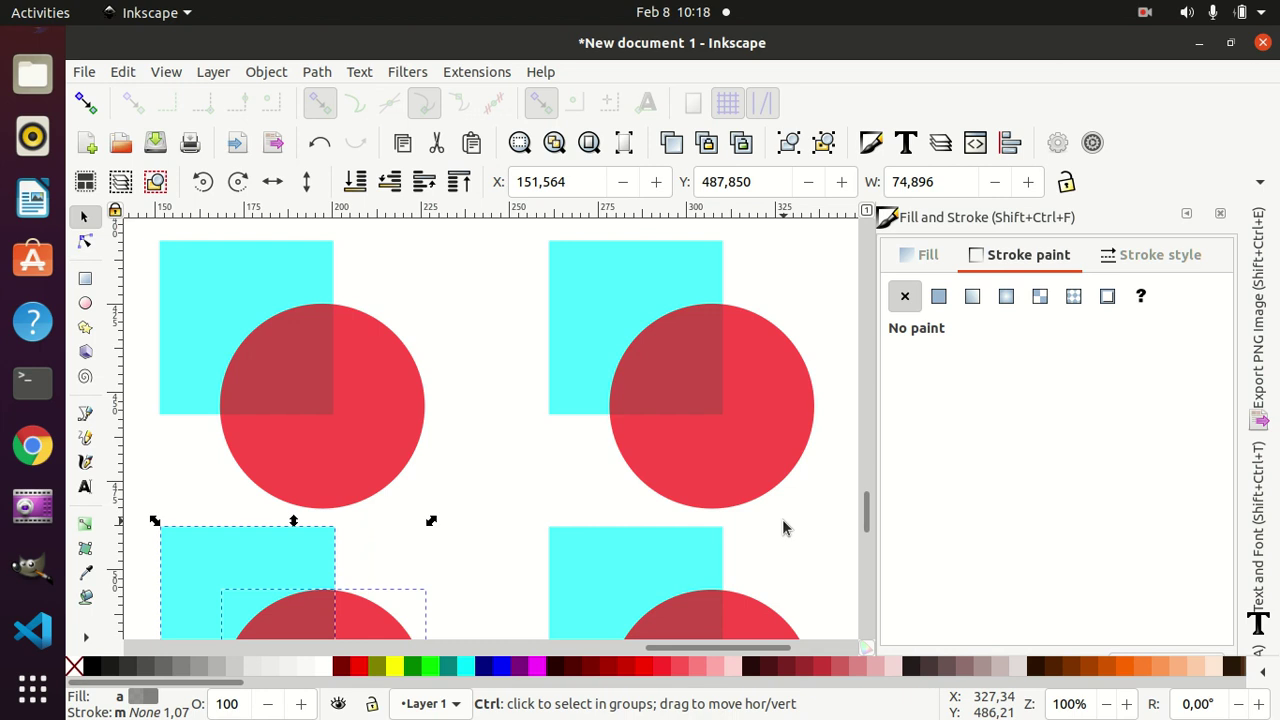
pyautogui.keyDown('ctrl'); pyautogui.scroll(1, 782, 528); pyautogui.keyUp('ctrl')
pyautogui.keyDown('ctrl'); pyautogui.scroll(-1, 782, 528); pyautogui.keyUp('ctrl')
pyautogui.keyDown('ctrl'); pyautogui.scroll(-1, 782, 519); pyautogui.keyUp('ctrl')
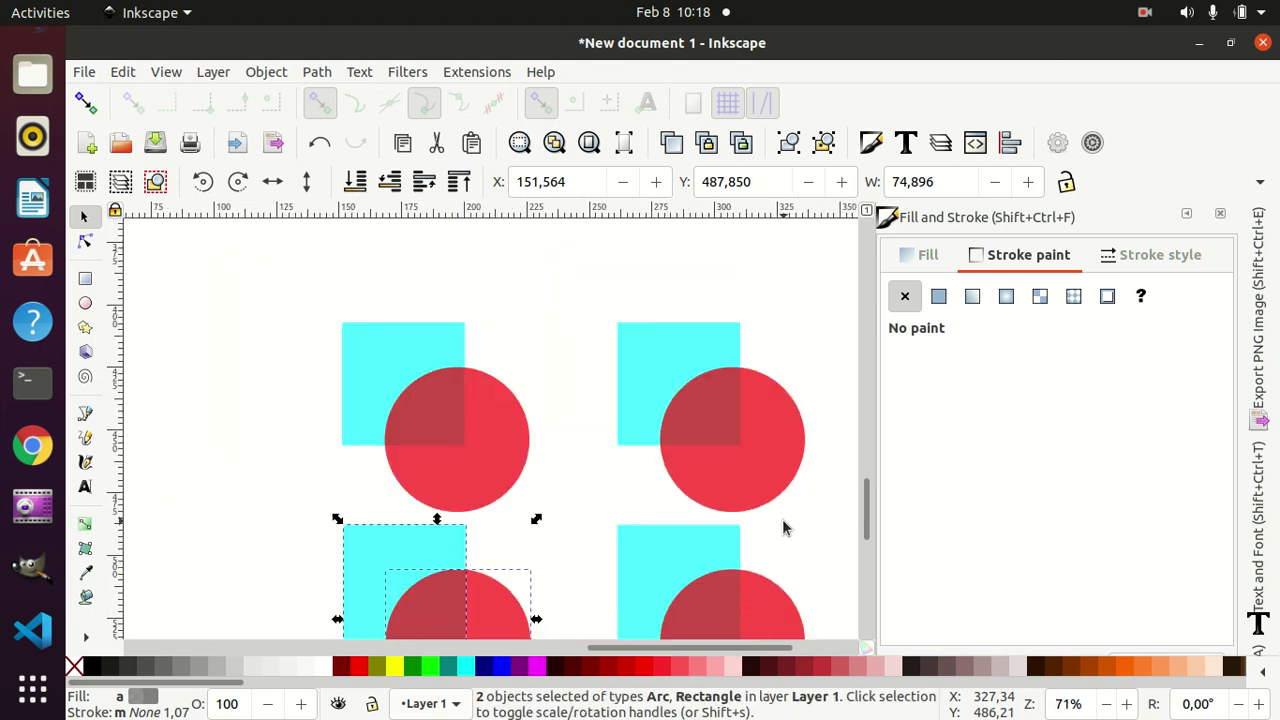
pyautogui.moveTo(870, 505); pyautogui.dragTo(867, 520)
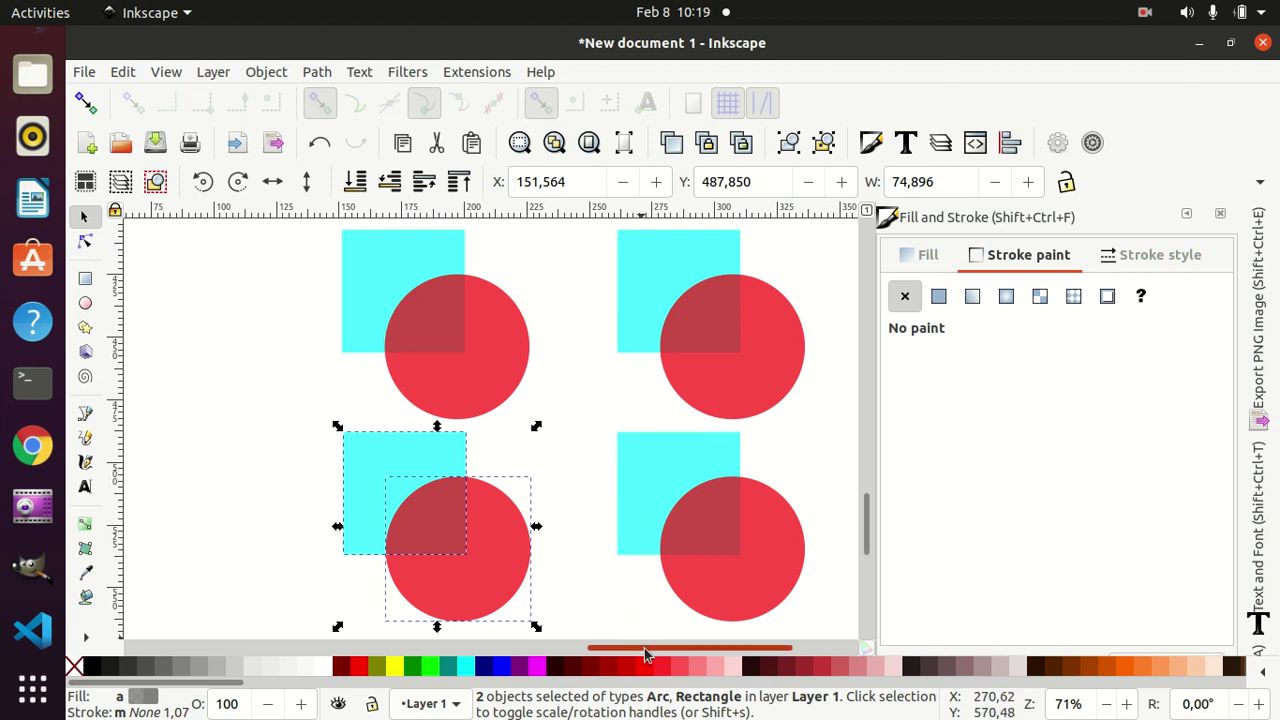
pyautogui.moveTo(640, 648); pyautogui.dragTo(667, 648)
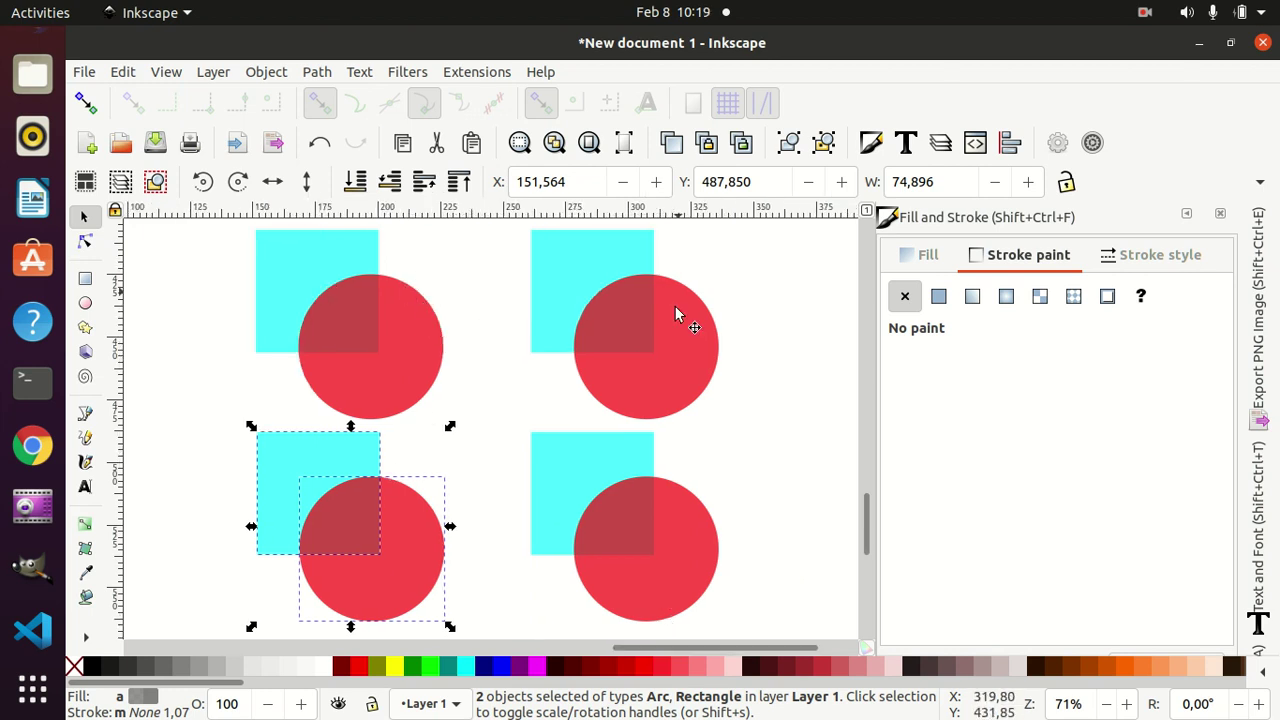
# Check the selection by picking each of the four cyan squares in turn.
pyautogui.click(771, 398)
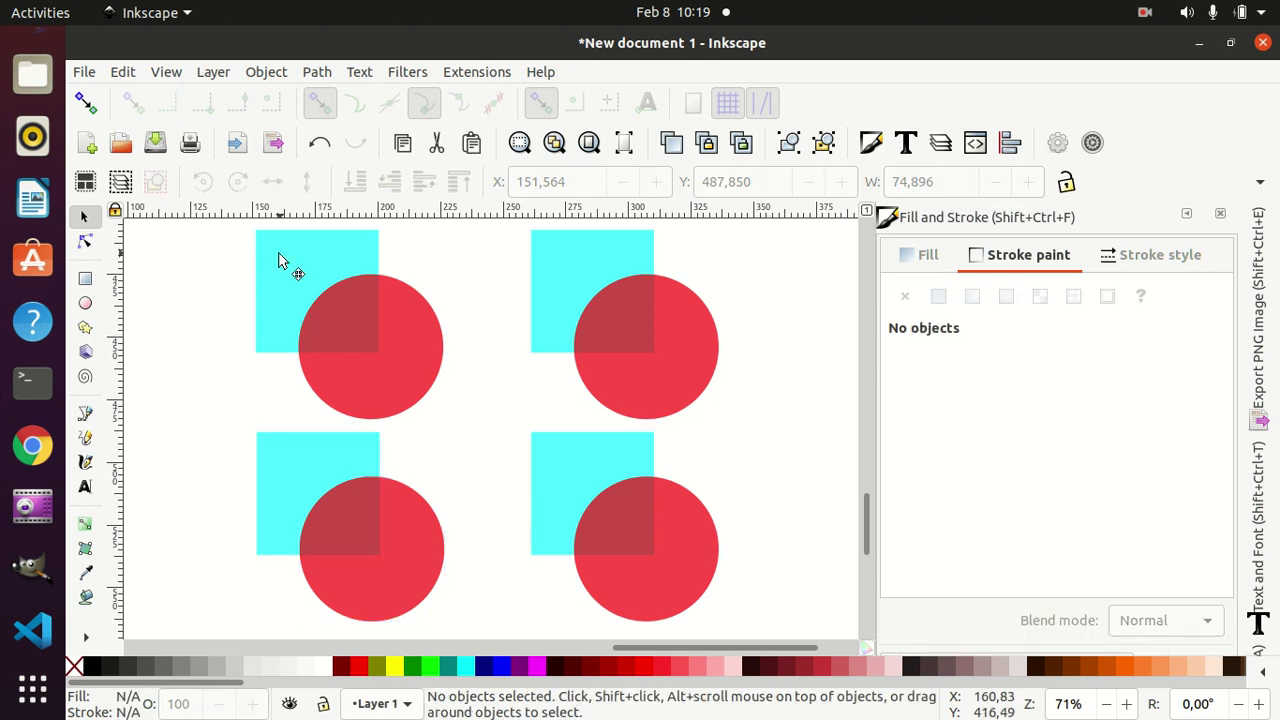
pyautogui.click(280, 259)
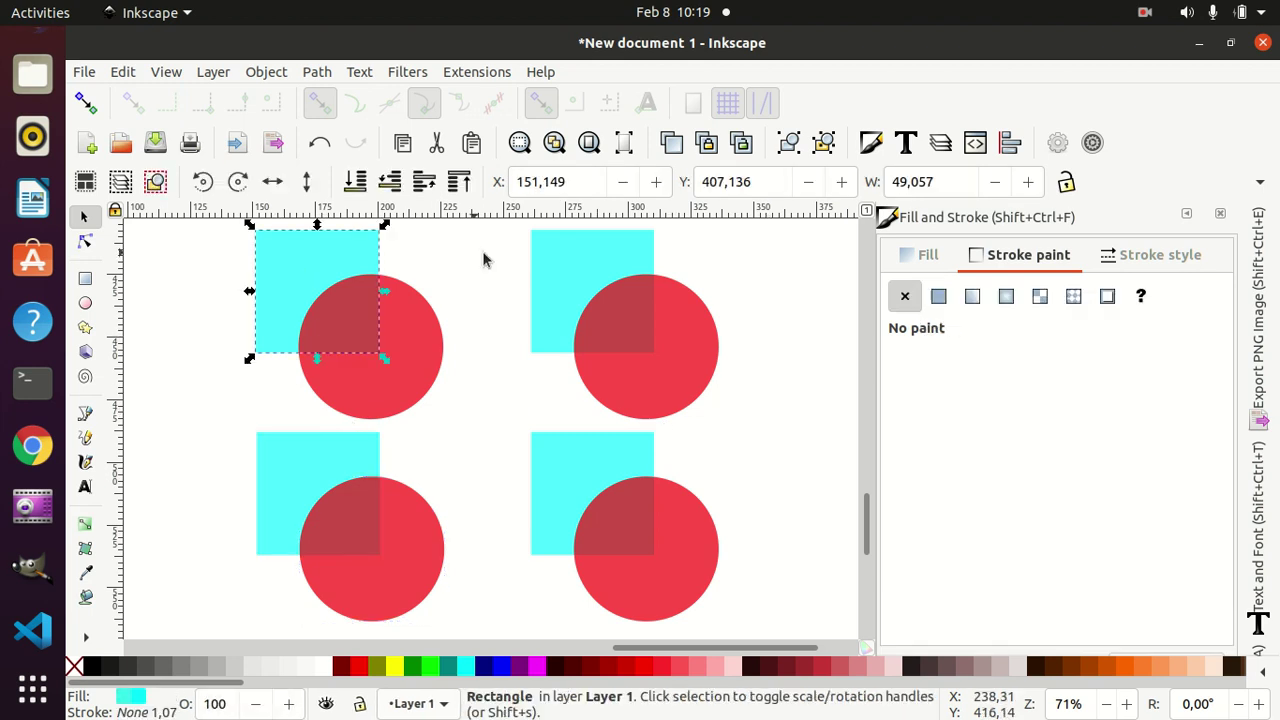
pyautogui.click(545, 250)
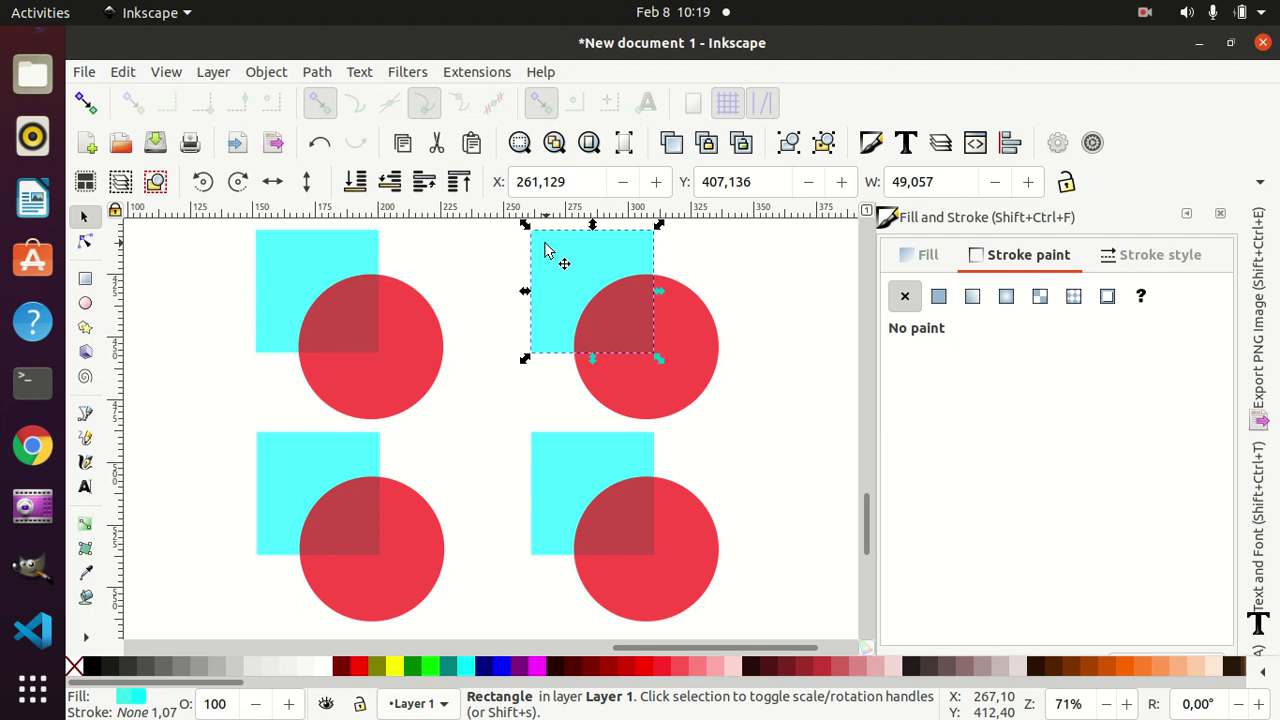
pyautogui.click(562, 468)
pyautogui.click(278, 470)
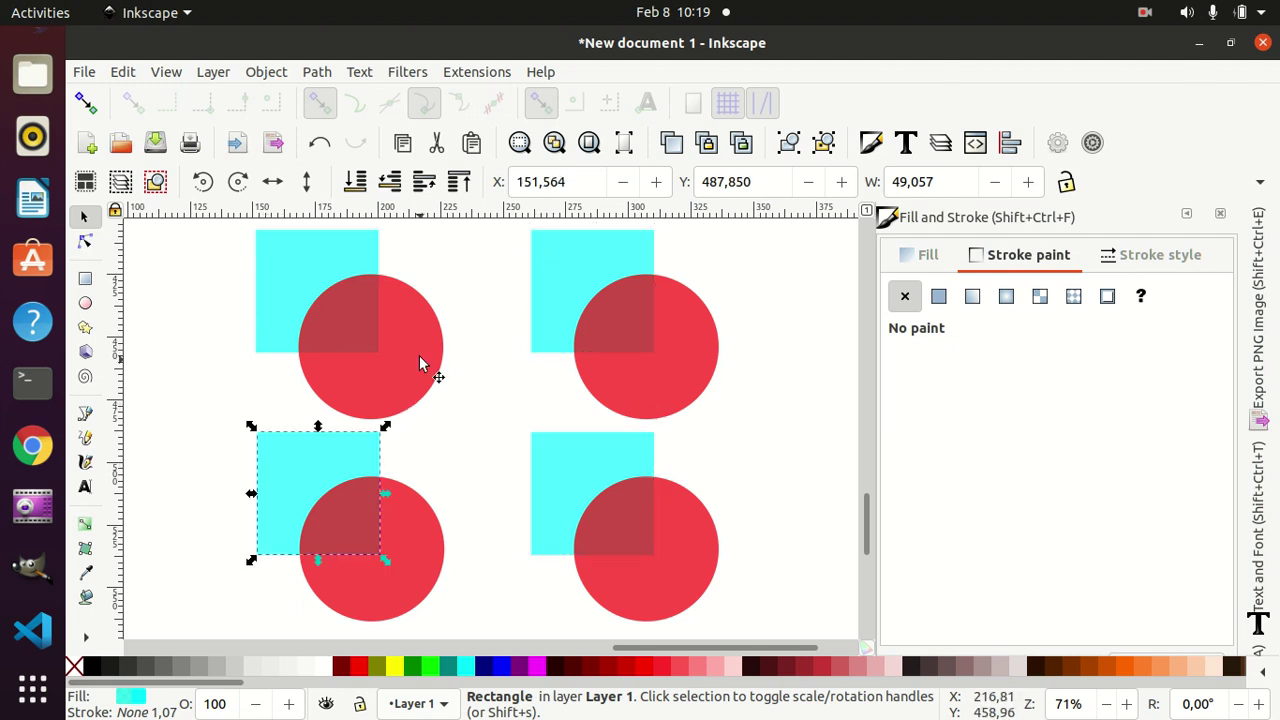
# Select the top-left square with its red circle and apply Path > Division.
pyautogui.click(317, 267)
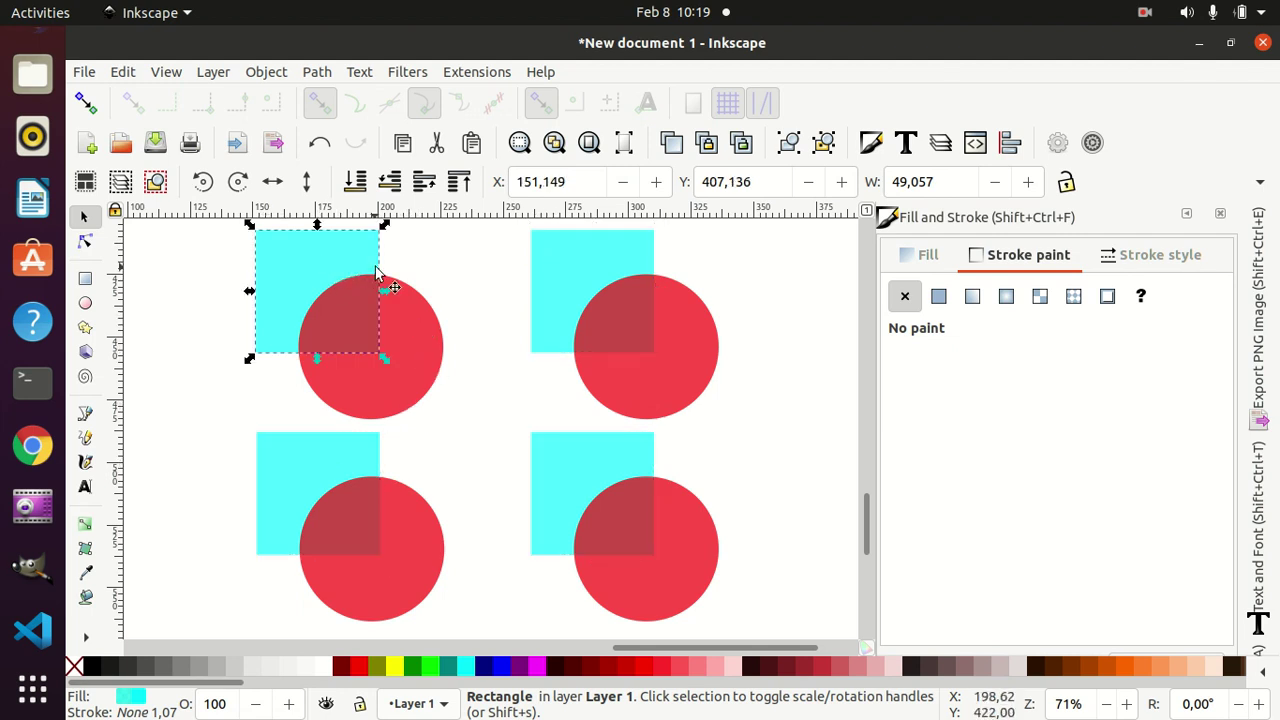
pyautogui.keyDown('shift'); pyautogui.click(410, 328); pyautogui.keyUp('shift')
pyautogui.click(318, 72)
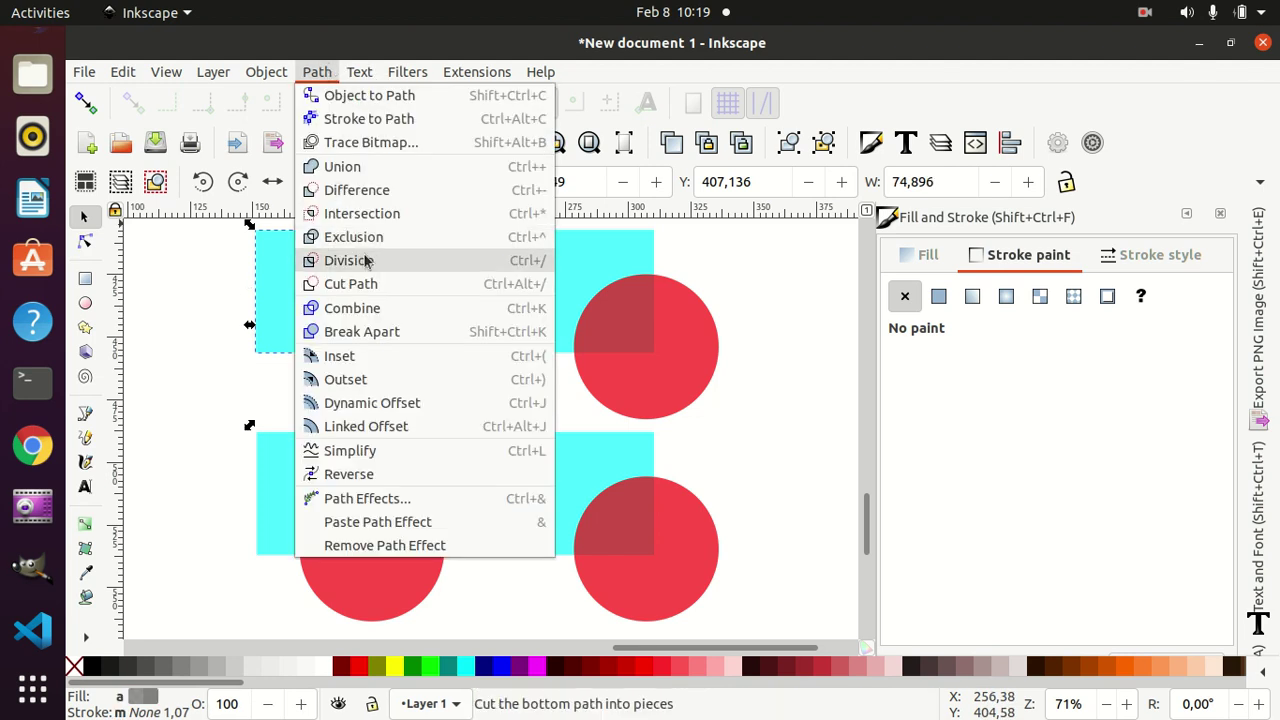
pyautogui.click(348, 260)
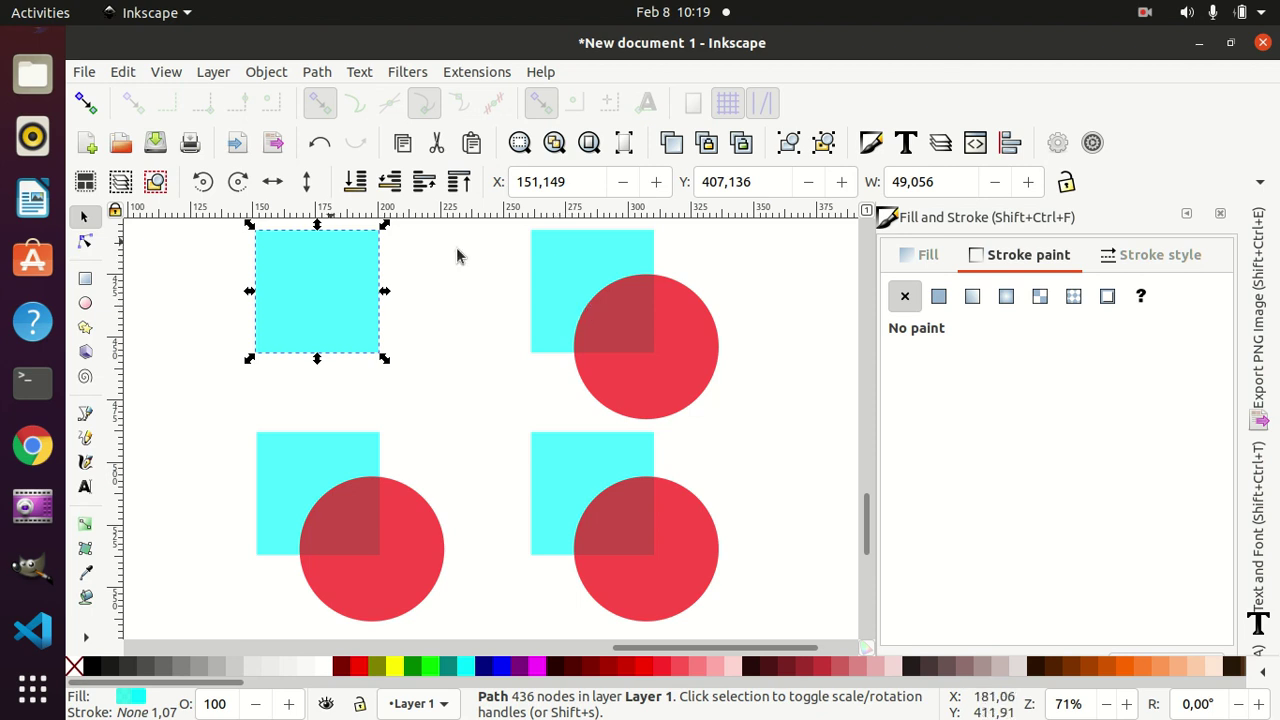
# Lower the top-right red circle beneath its cyan square and divide it by the square.
pyautogui.click(538, 266)
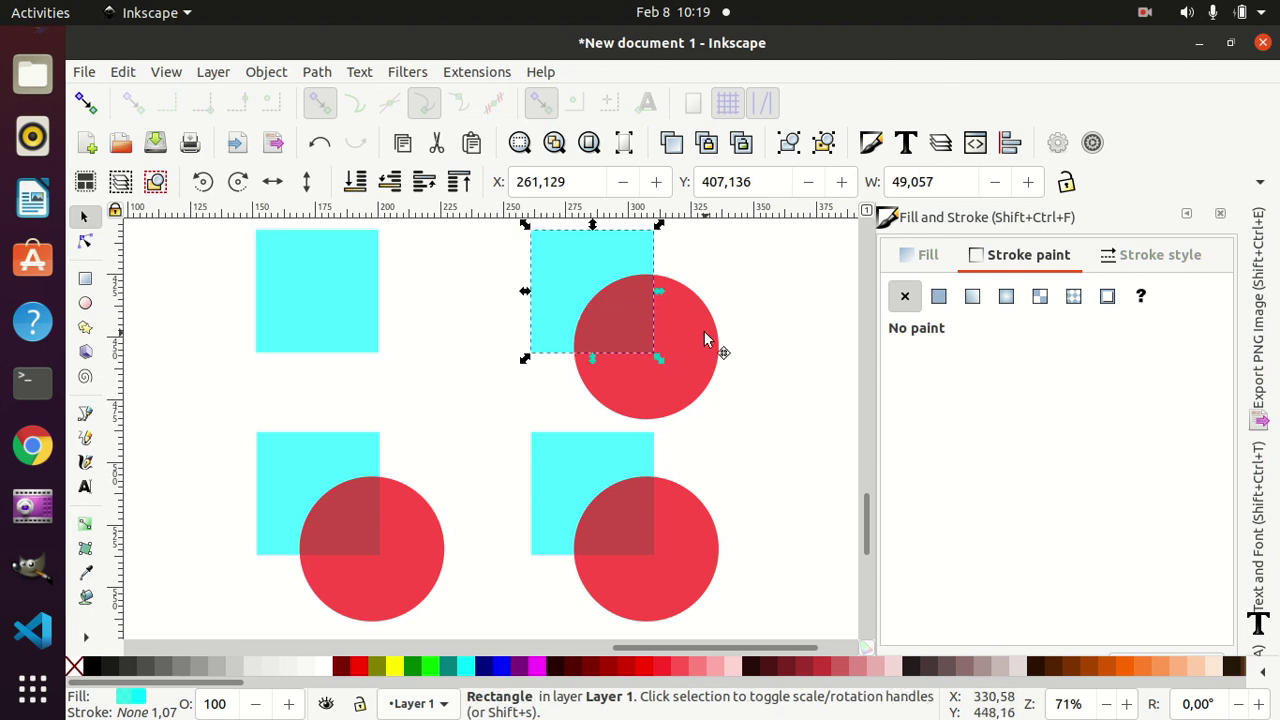
pyautogui.click(672, 341)
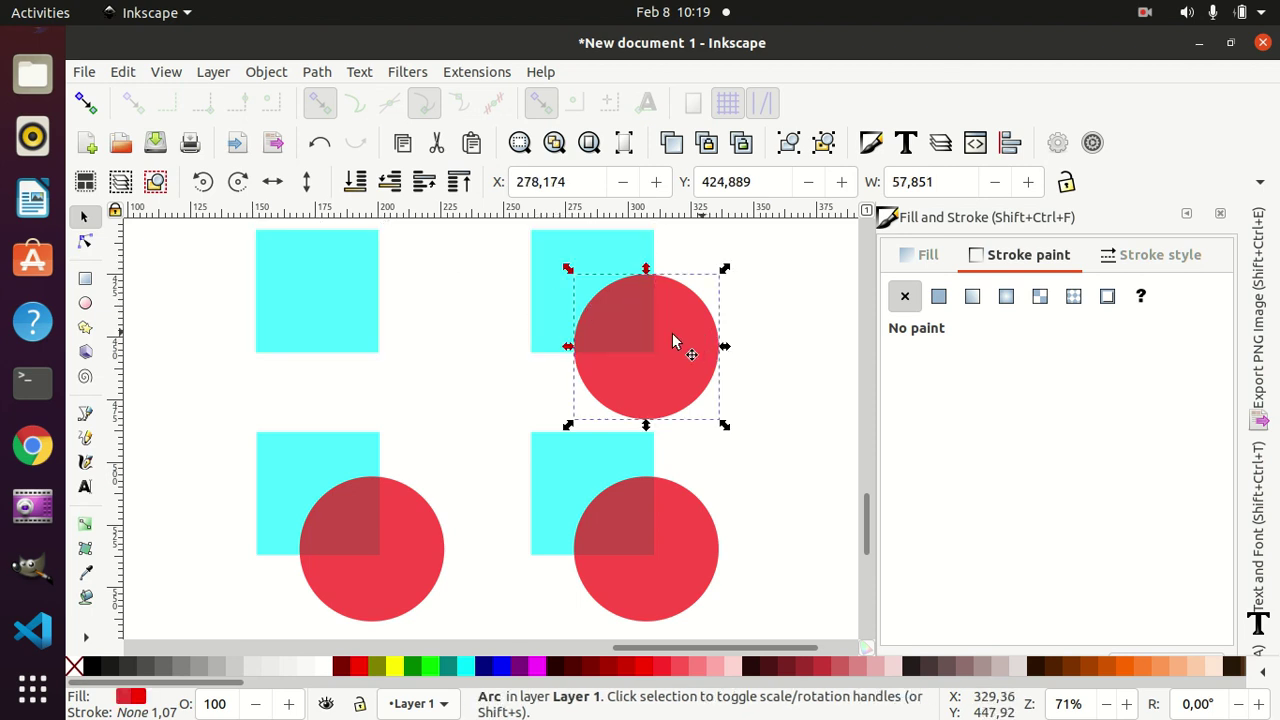
pyautogui.click(362, 186)
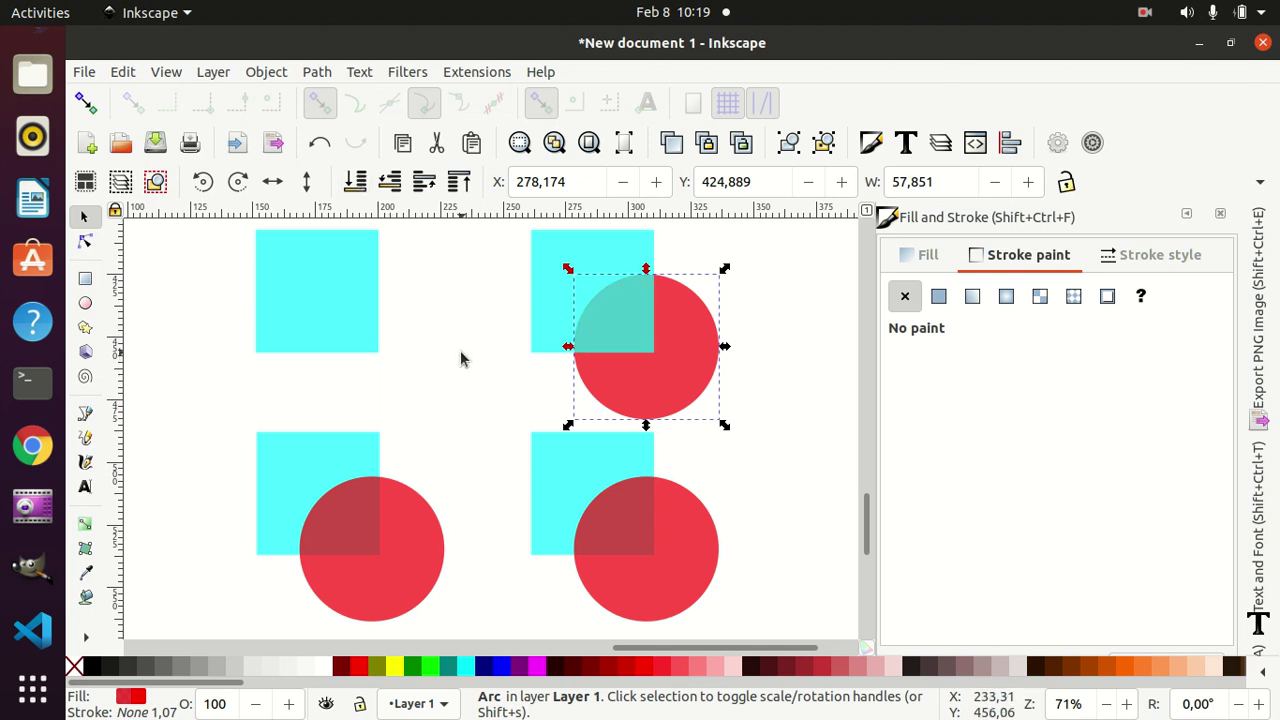
pyautogui.keyDown('shift'); pyautogui.click(594, 255); pyautogui.keyUp('shift')
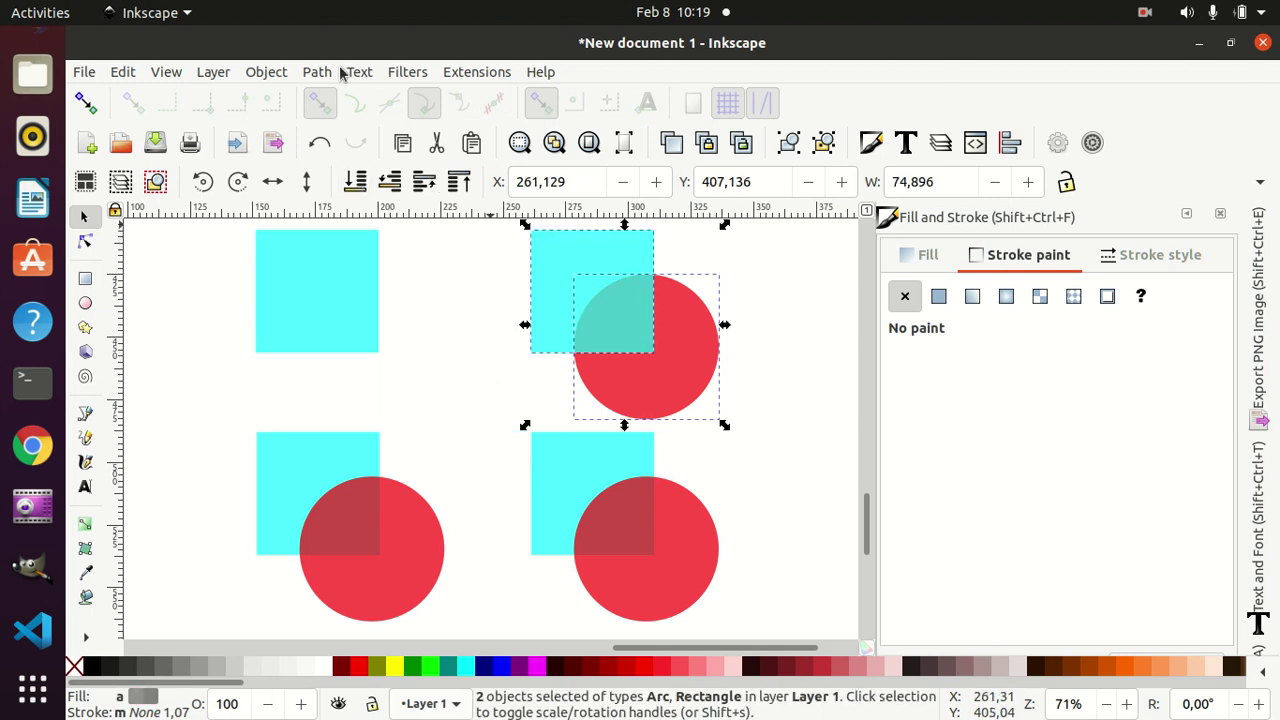
pyautogui.click(310, 72)
pyautogui.click(354, 262)
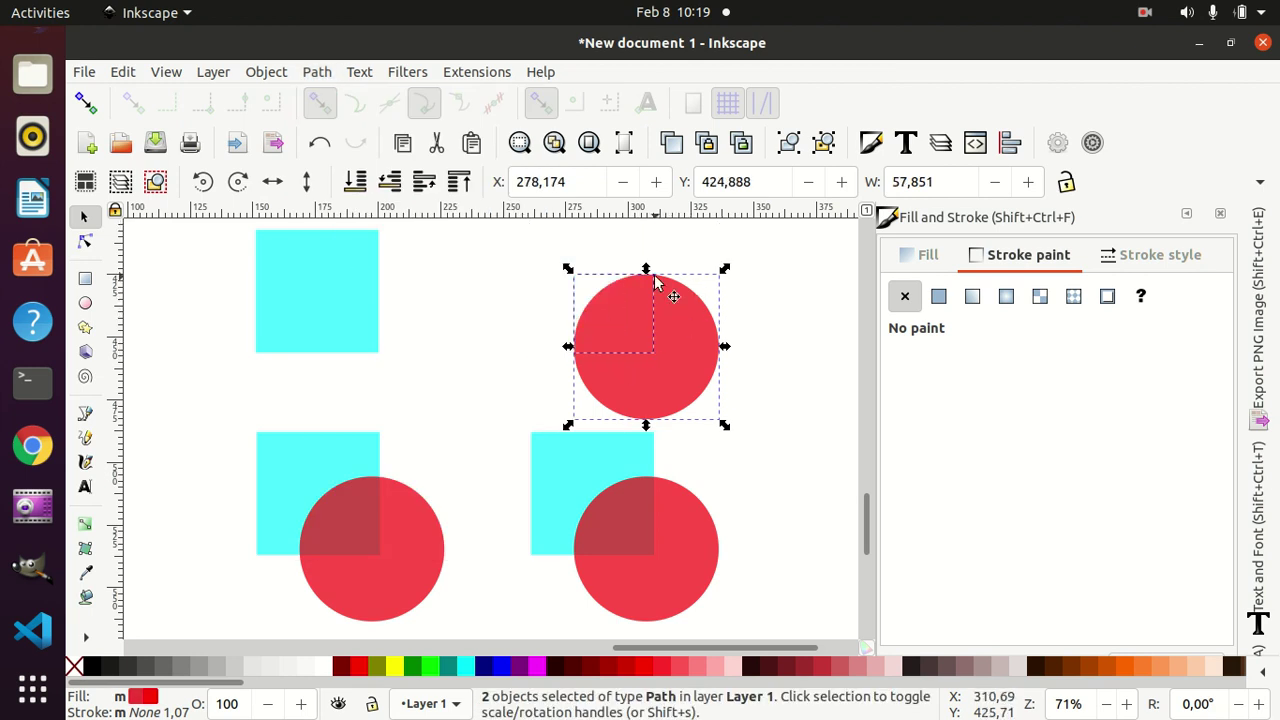
# Shift the circle pieces up-left and set the quarter wedge slightly apart.
pyautogui.moveTo(646, 335)
pyautogui.mouseDown()
pyautogui.moveTo(598, 294)
pyautogui.moveTo(510, 280)
pyautogui.mouseUp()
pyautogui.click(744, 334)
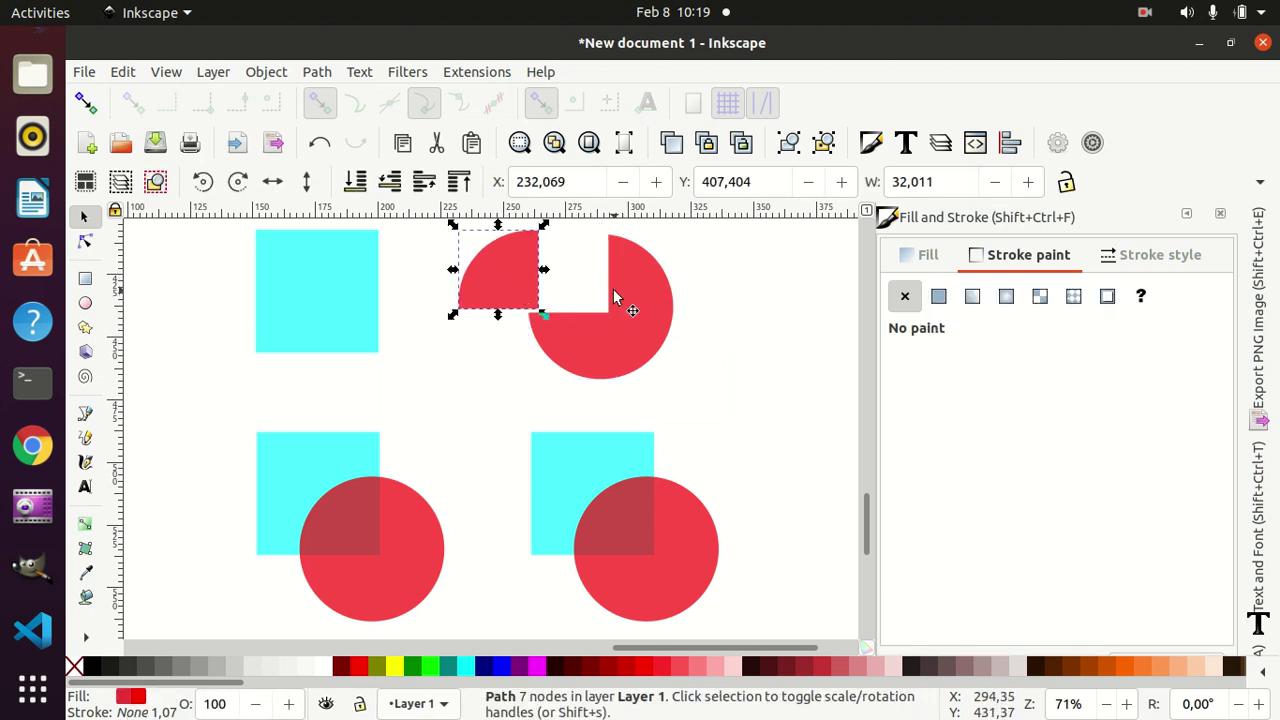
pyautogui.moveTo(494, 270); pyautogui.dragTo(553, 272)
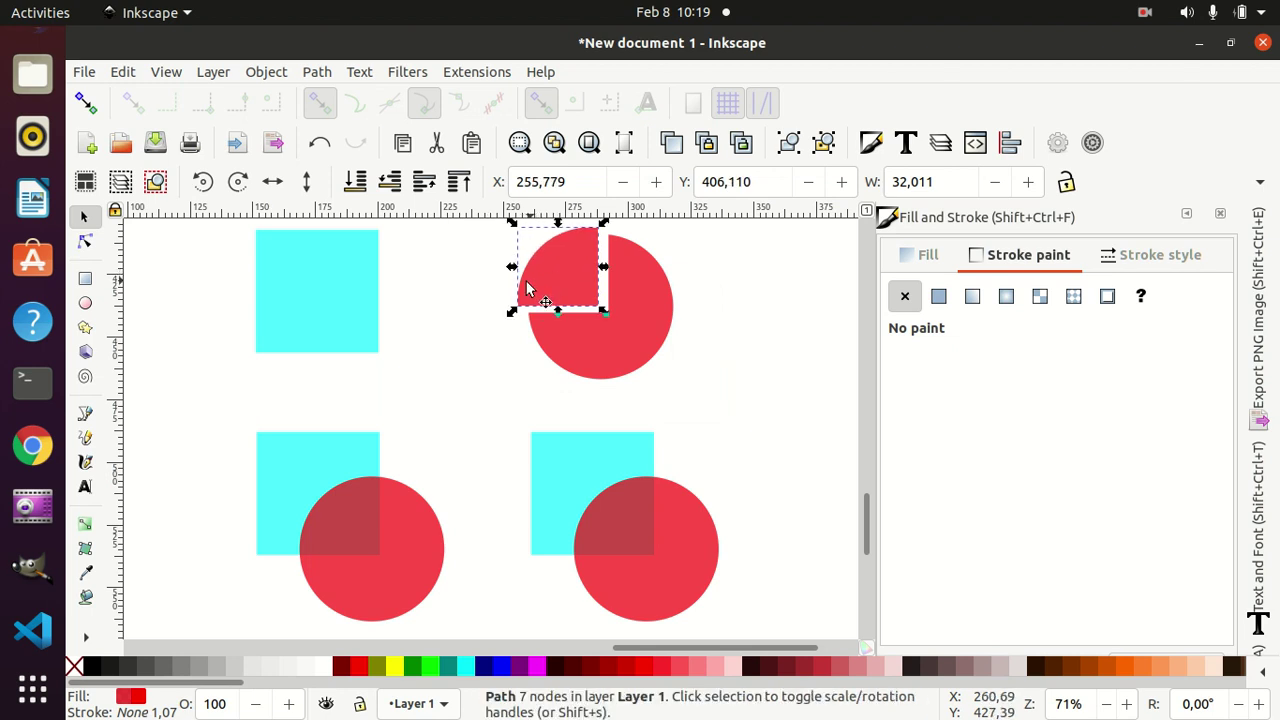
# Draw a red rectangle over the notched circle's upper-right part and select it with the circle.
pyautogui.click(86, 279)
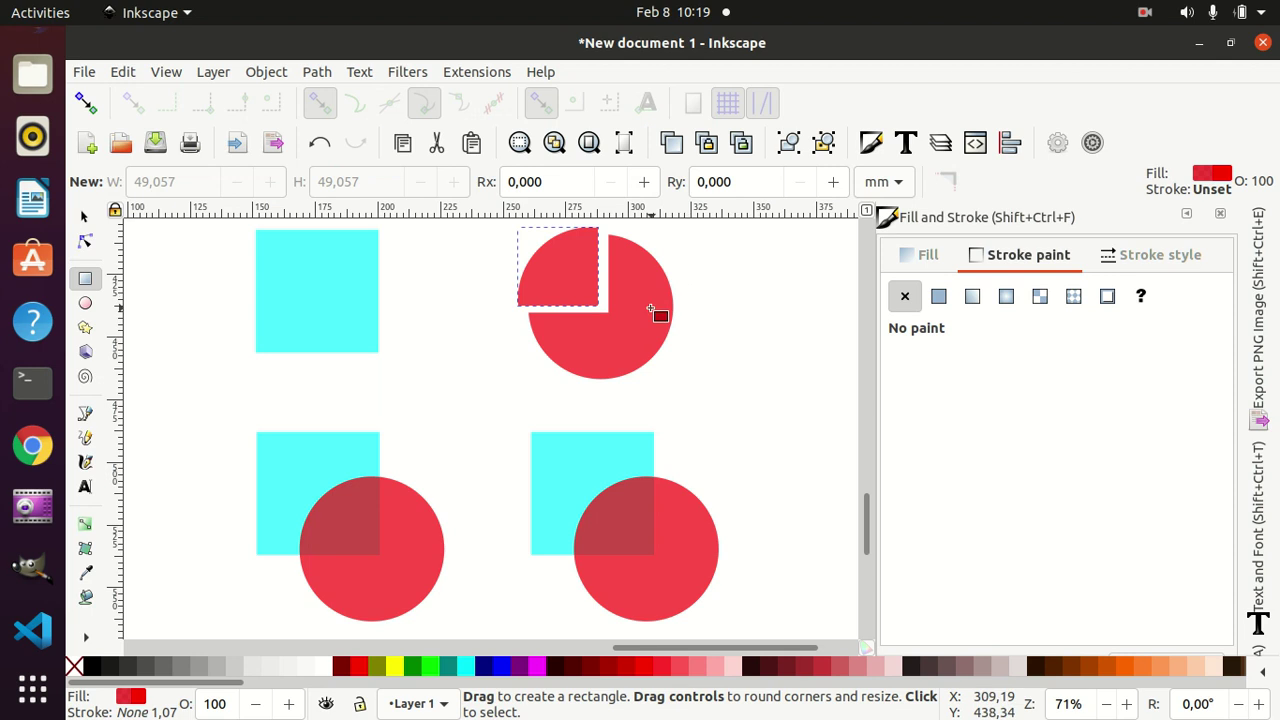
pyautogui.moveTo(650, 309); pyautogui.dragTo(700, 347)
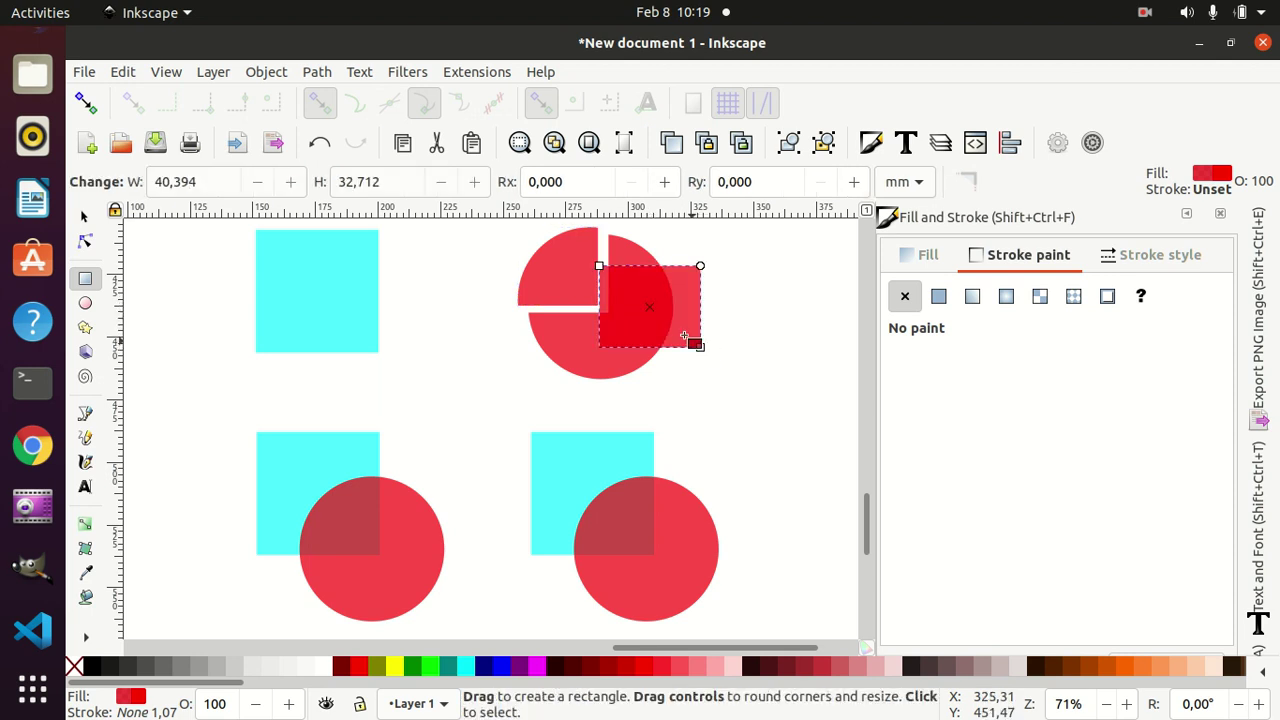
pyautogui.click(84, 216)
pyautogui.moveTo(646, 302)
pyautogui.mouseDown()
pyautogui.moveTo(665, 296)
pyautogui.moveTo(649, 274)
pyautogui.moveTo(668, 276)
pyautogui.mouseUp()
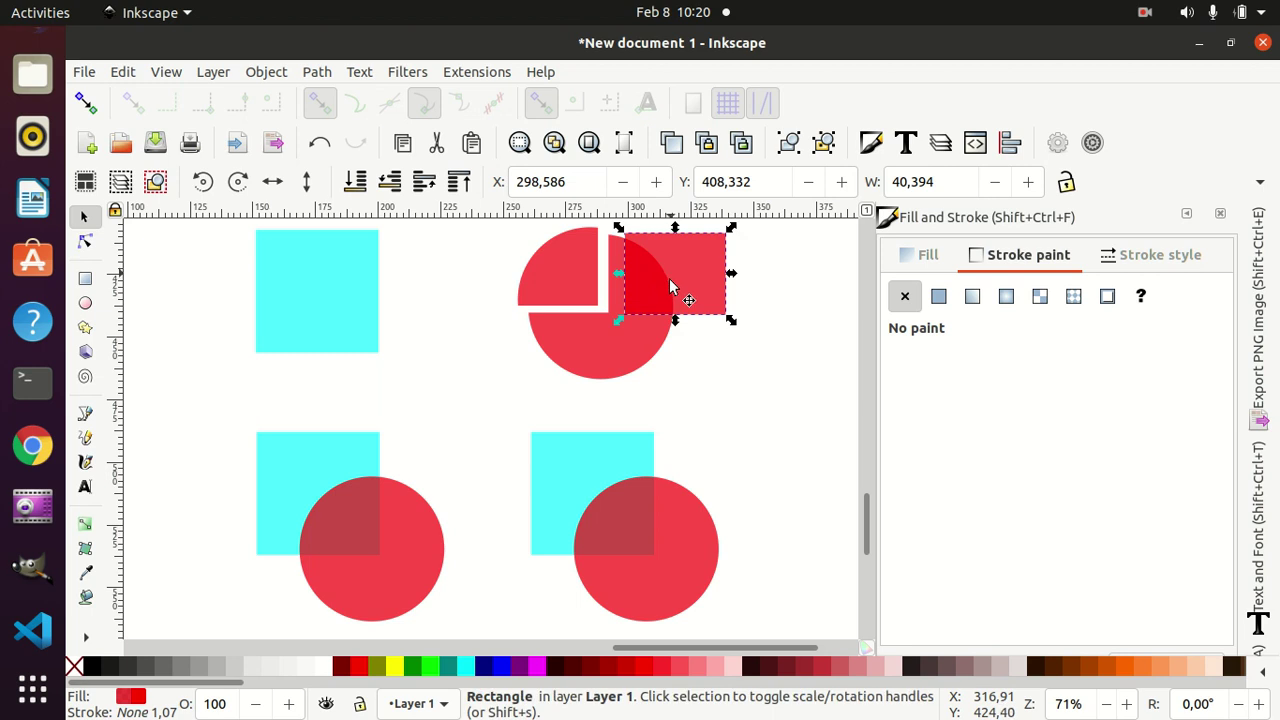
pyautogui.keyDown('shift'); pyautogui.click(634, 341); pyautogui.keyUp('shift')
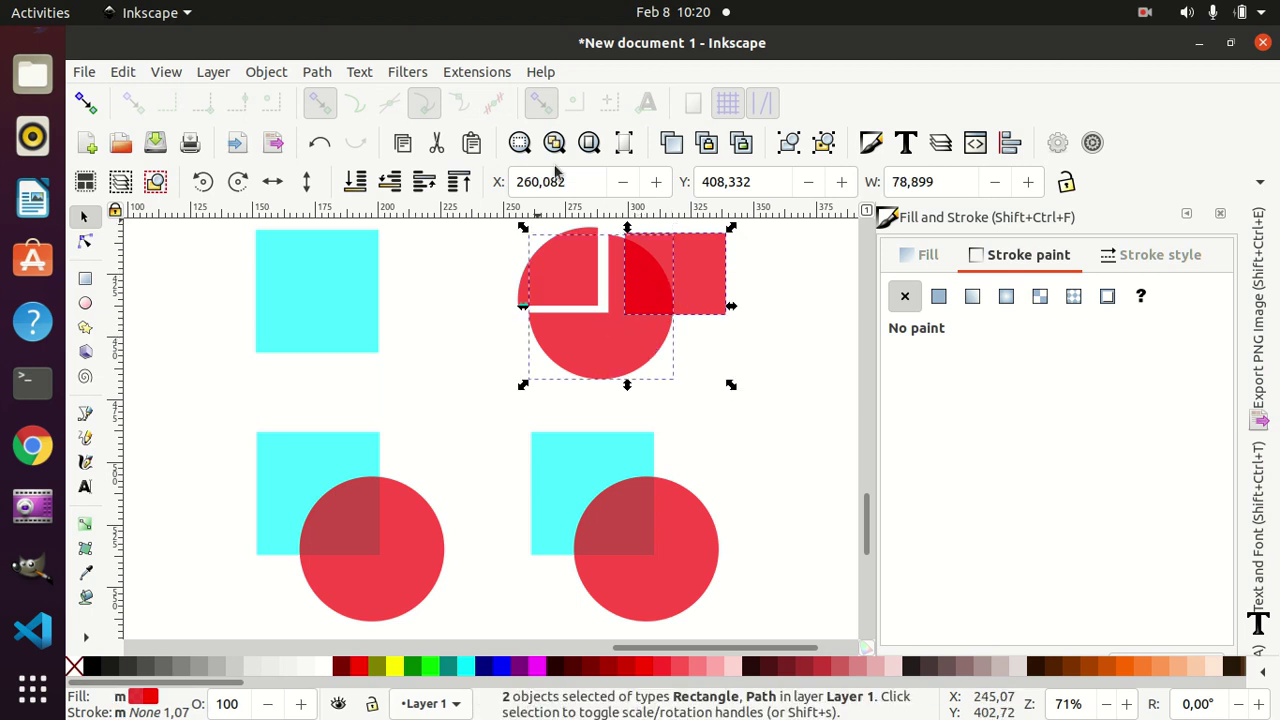
# Apply Division, then move the upper-right quarter right, upper-left quarter left, bottom half down.
pyautogui.click(317, 71)
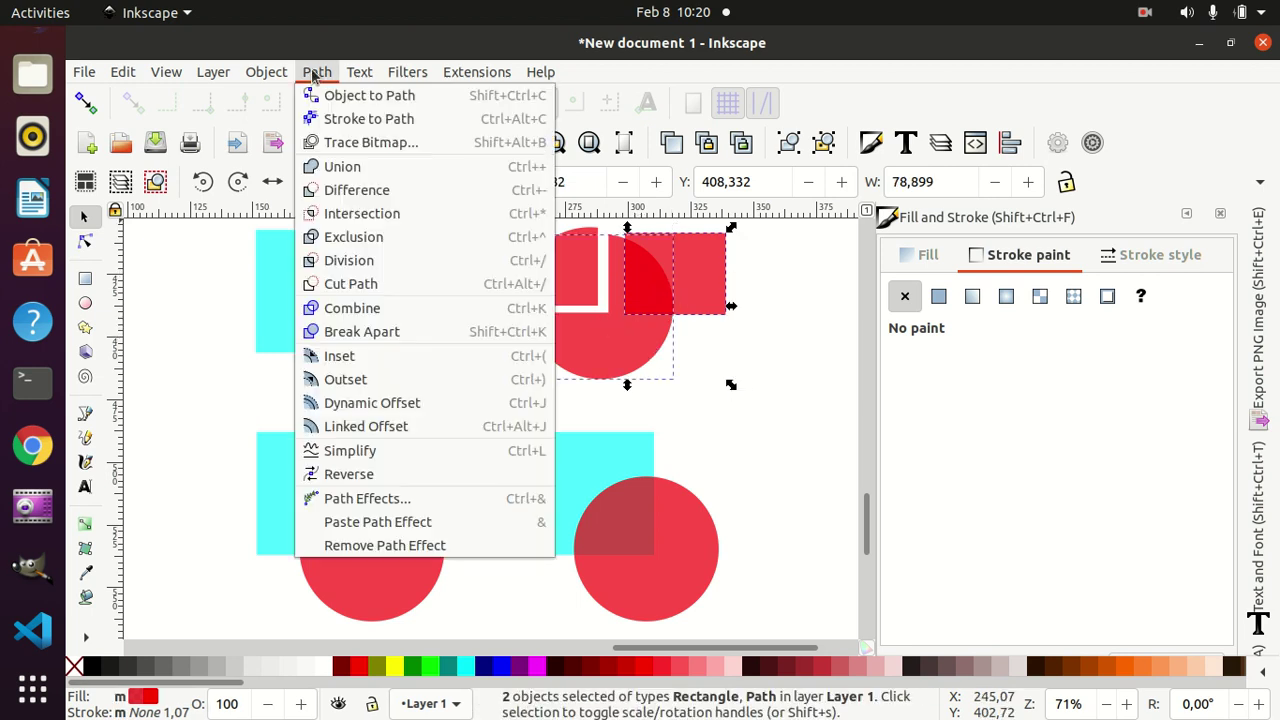
pyautogui.click(380, 262)
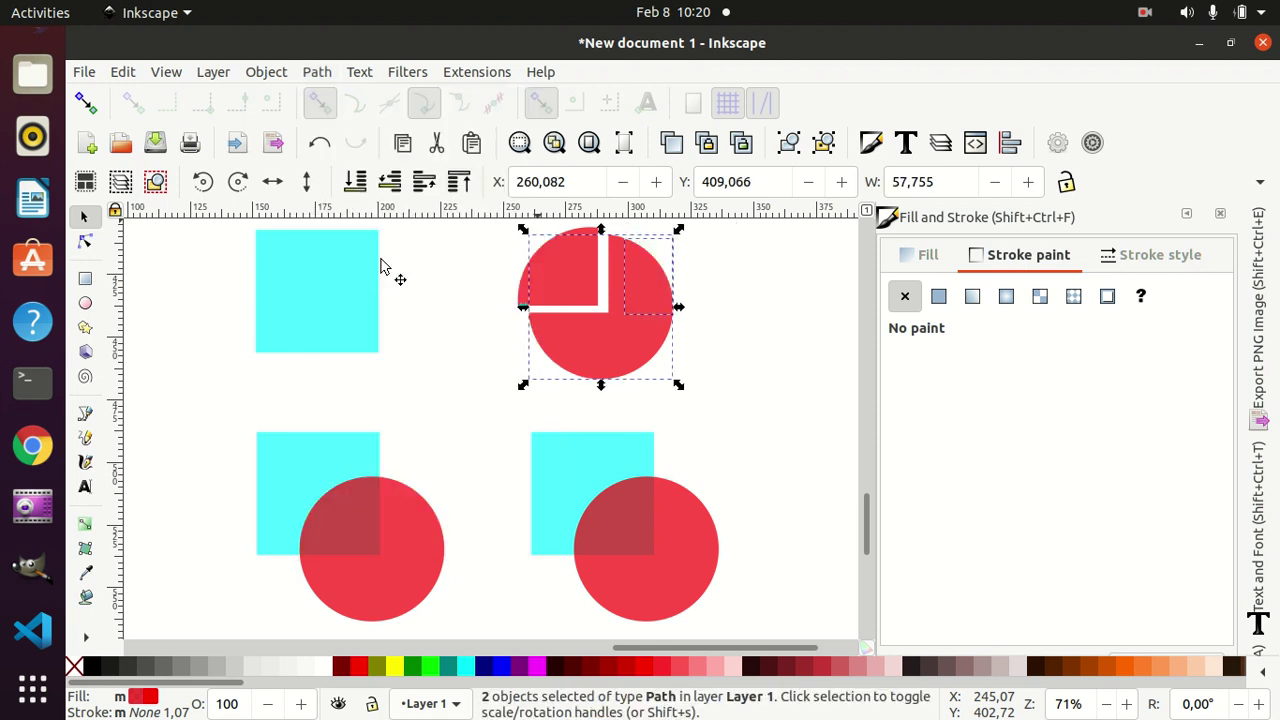
pyautogui.click(730, 350)
pyautogui.moveTo(651, 294); pyautogui.dragTo(696, 286)
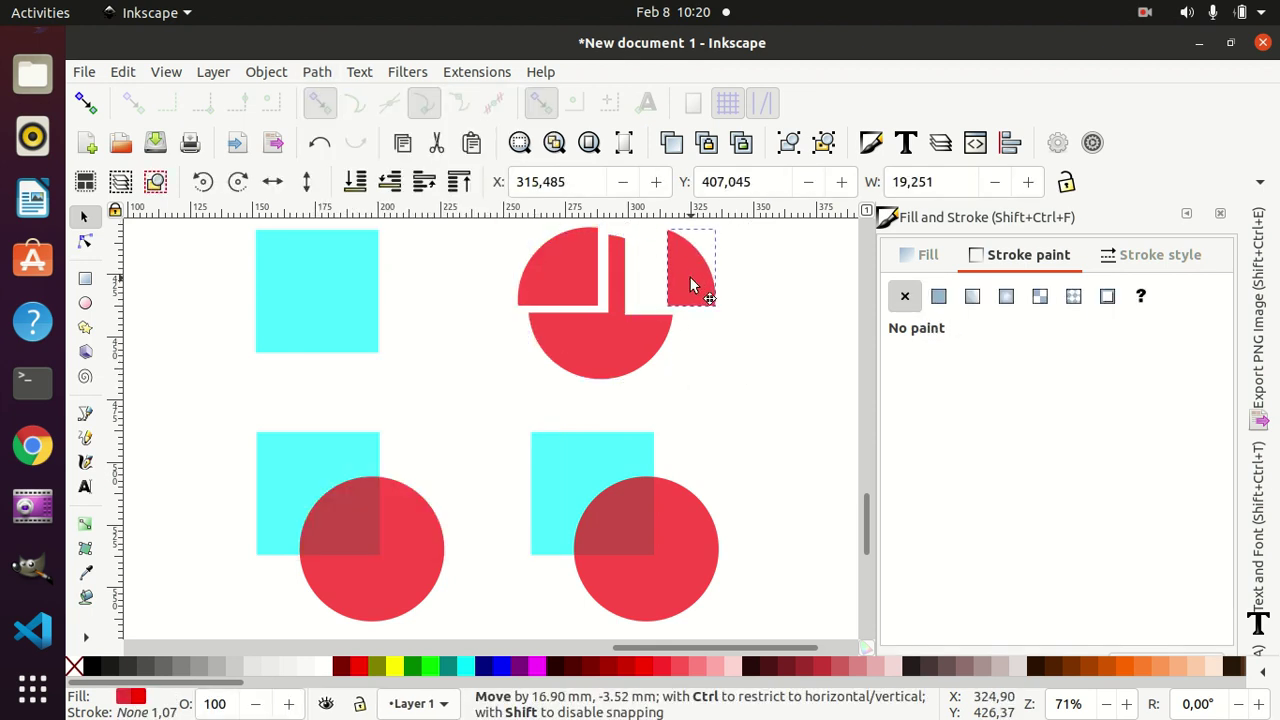
pyautogui.moveTo(565, 276); pyautogui.dragTo(517, 270)
pyautogui.moveTo(615, 339); pyautogui.dragTo(616, 370)
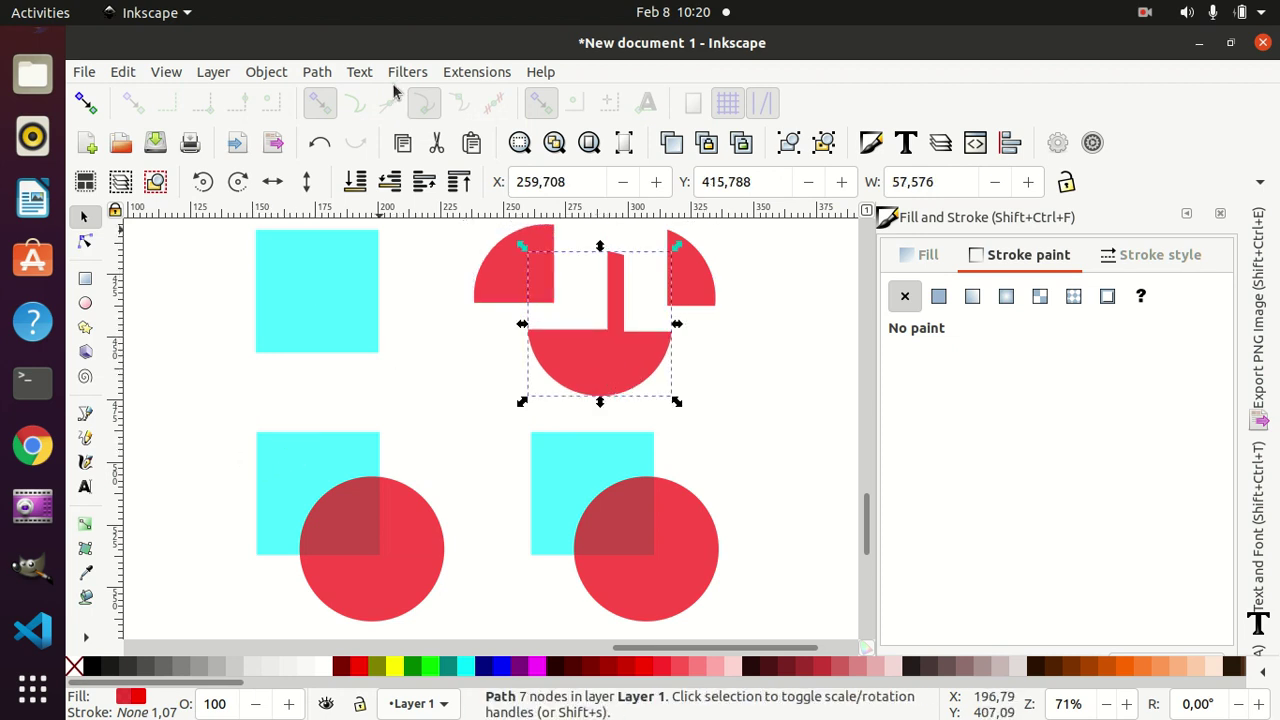
# Apply Cut Path to the lower-left square and its circle, then fill the pieces cyan.
pyautogui.click(290, 457)
pyautogui.keyDown('shift'); pyautogui.click(412, 530); pyautogui.keyUp('shift')
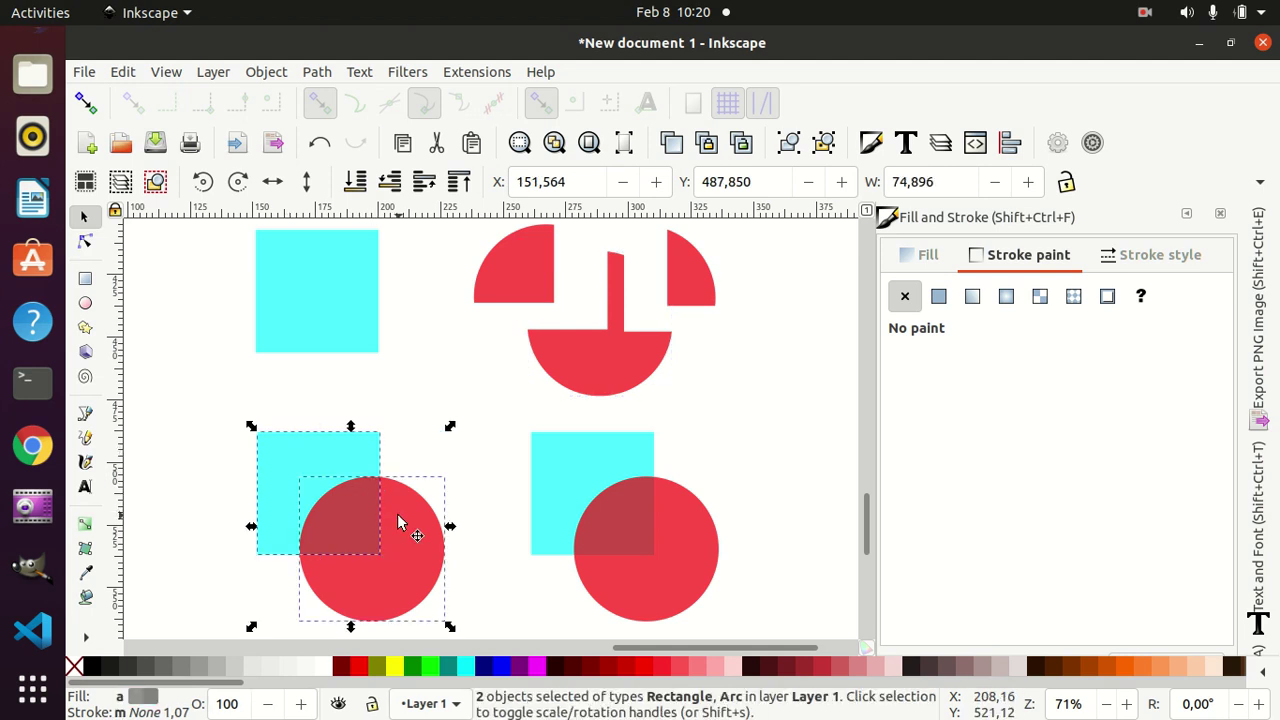
pyautogui.click(312, 73)
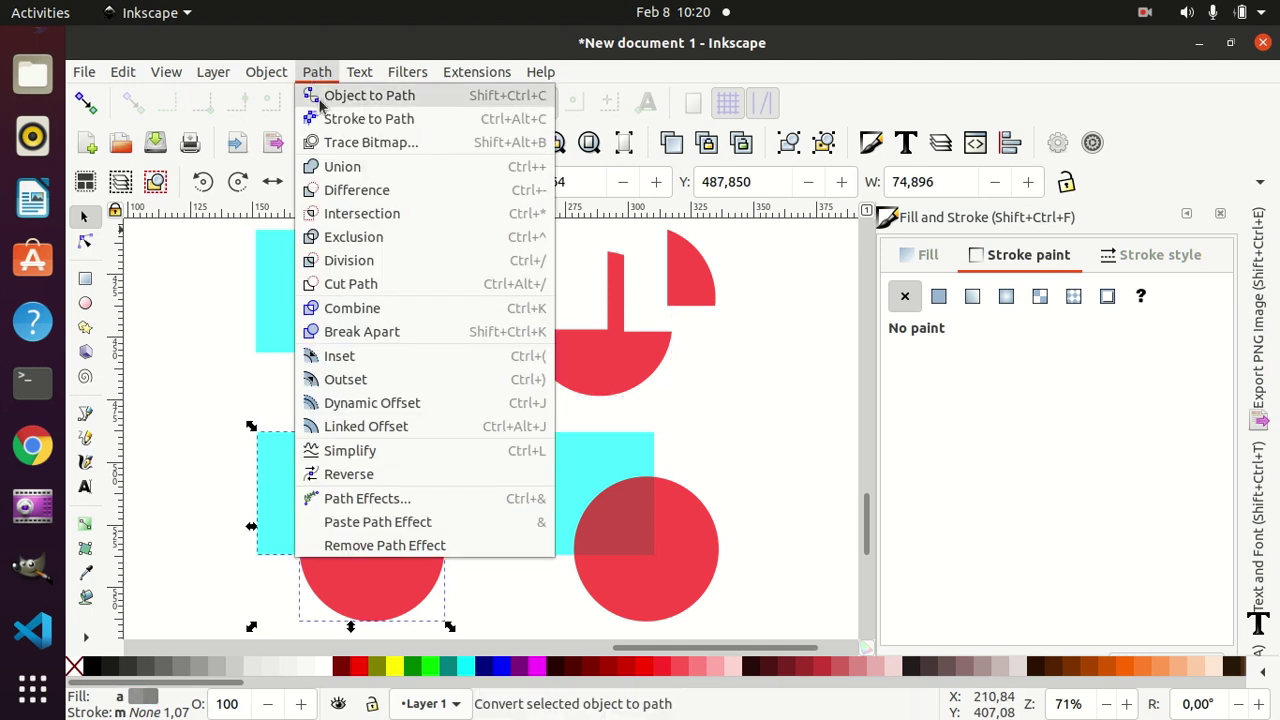
pyautogui.click(336, 284)
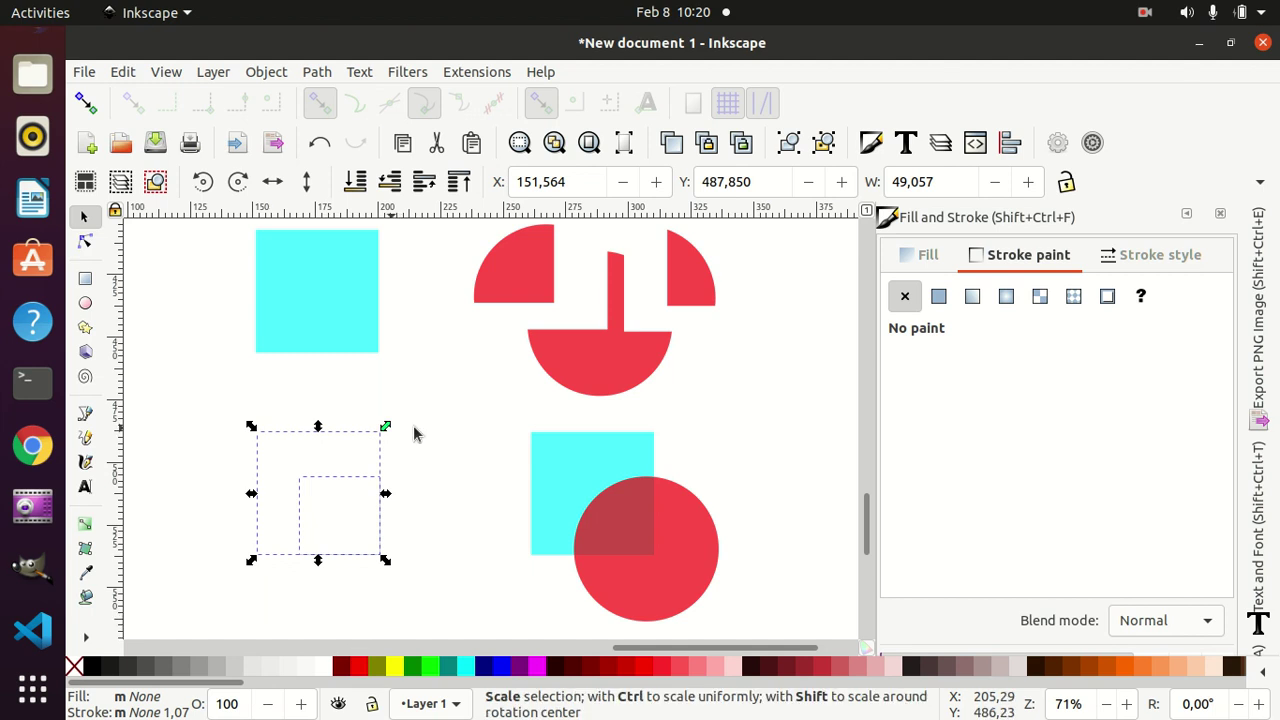
pyautogui.click(466, 666)
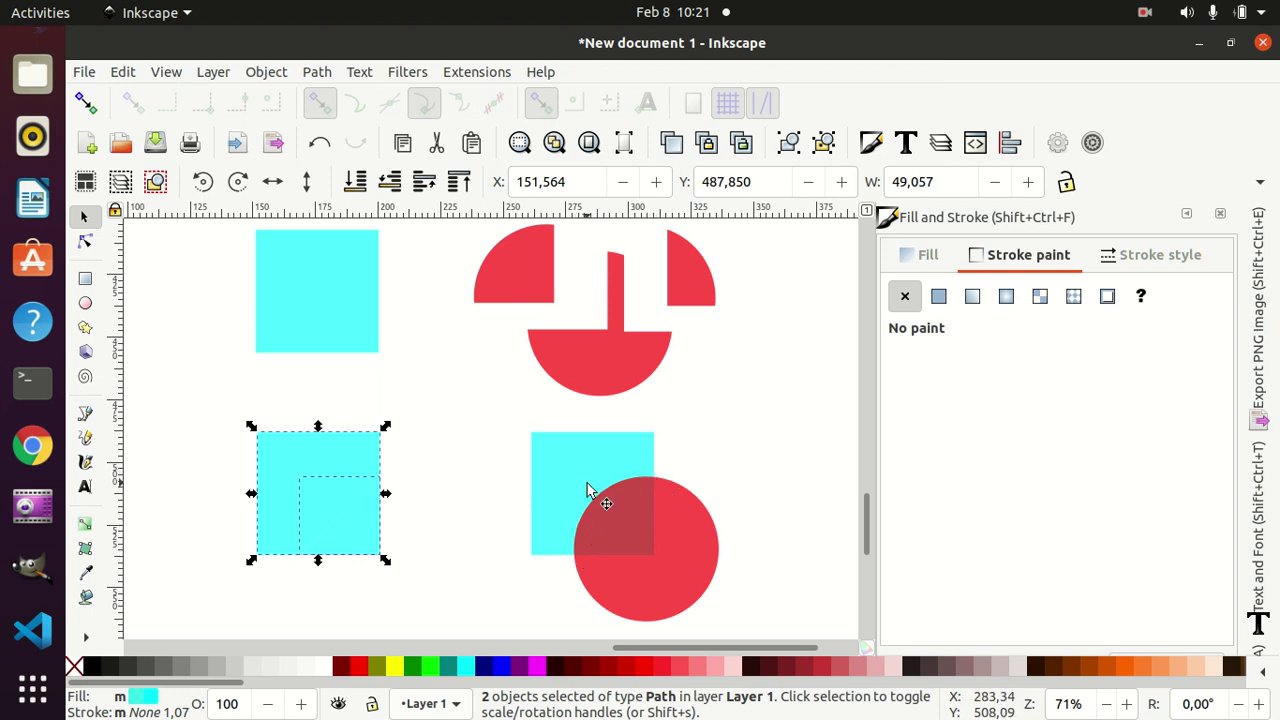
# Drag the cyan triangle piece down-right off the lower-left square, leaving a diagonal gap.
pyautogui.click(430, 482)
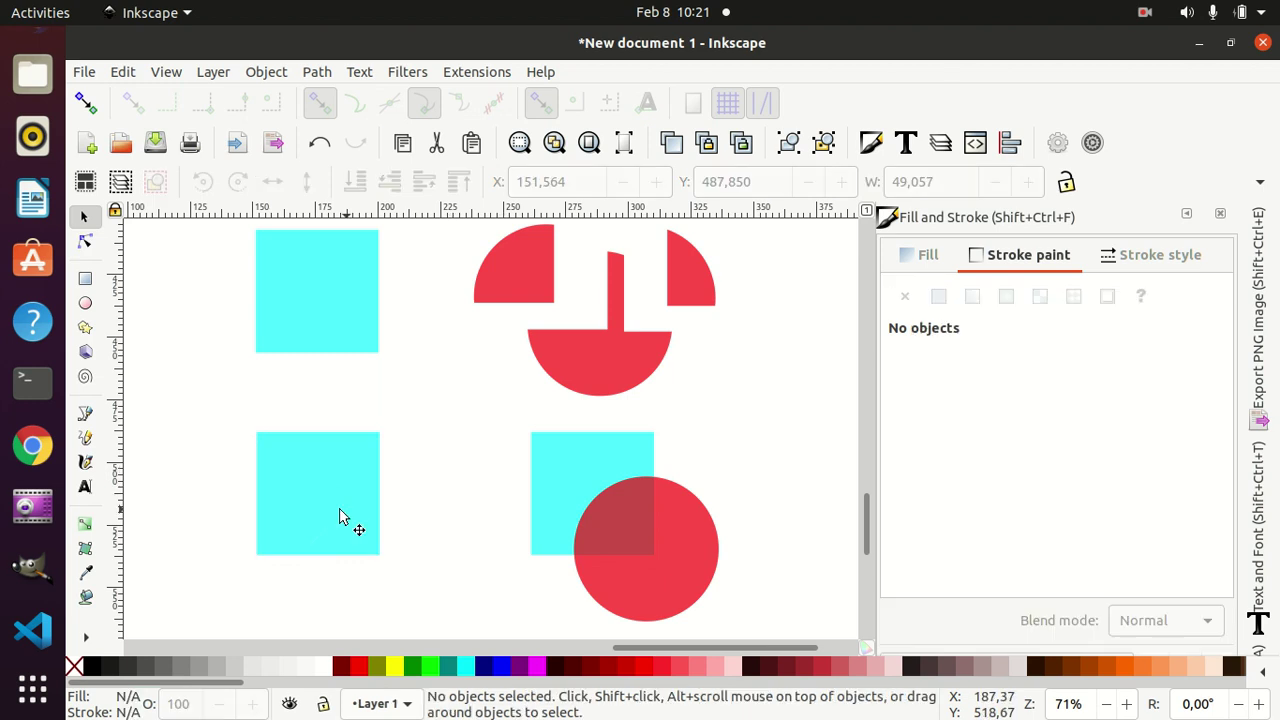
pyautogui.moveTo(354, 517); pyautogui.dragTo(402, 546)
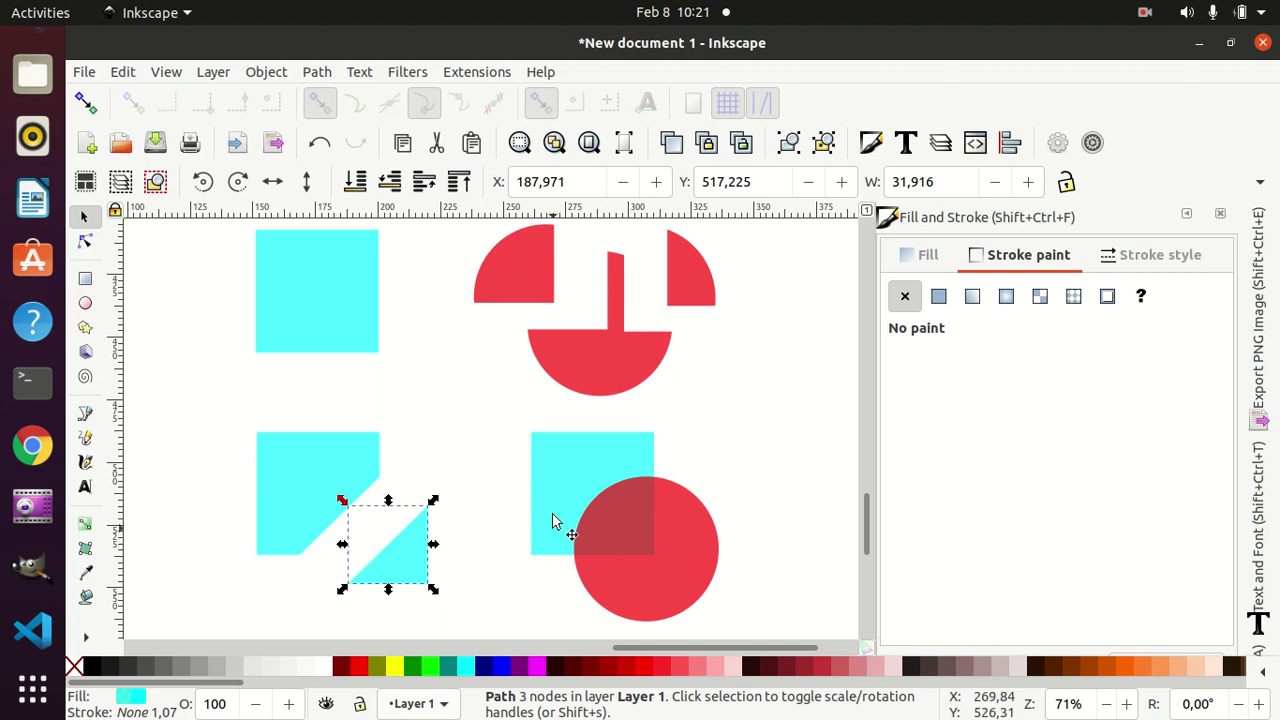
pyautogui.click(679, 540)
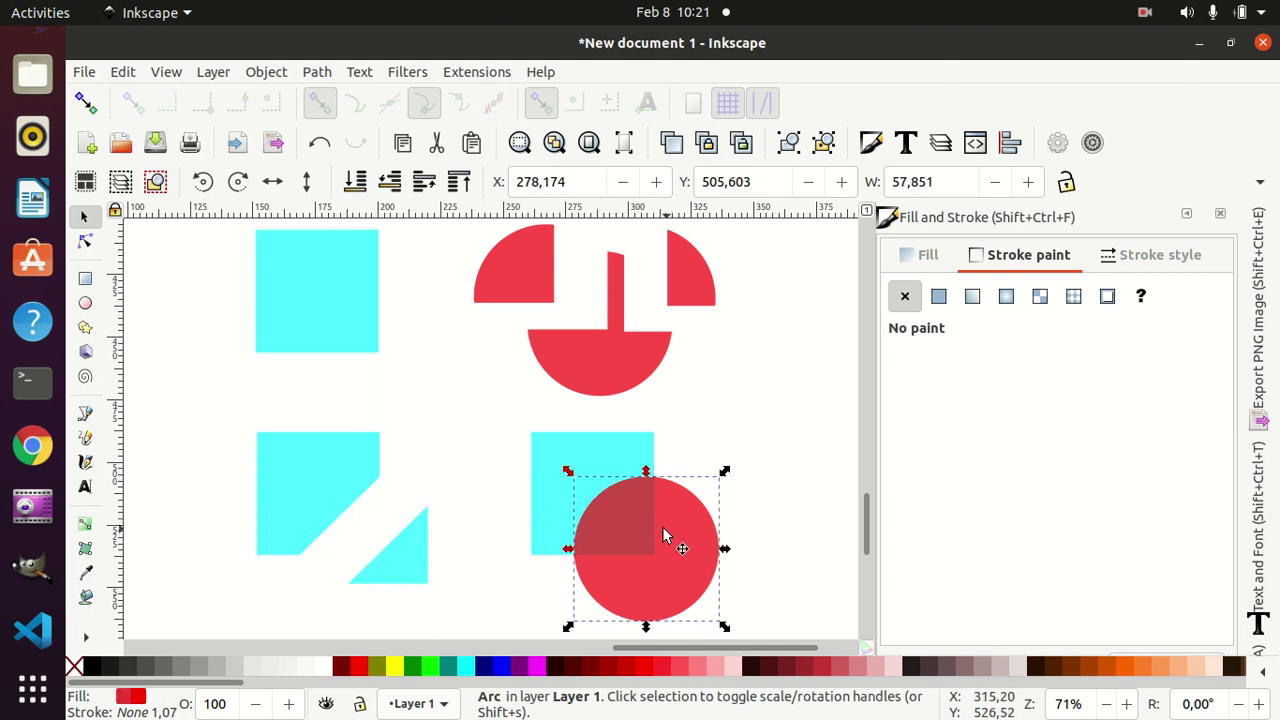
# Lower the red circle beneath the cyan square and Cut Path them into unfilled outline pieces.
pyautogui.click(363, 186)
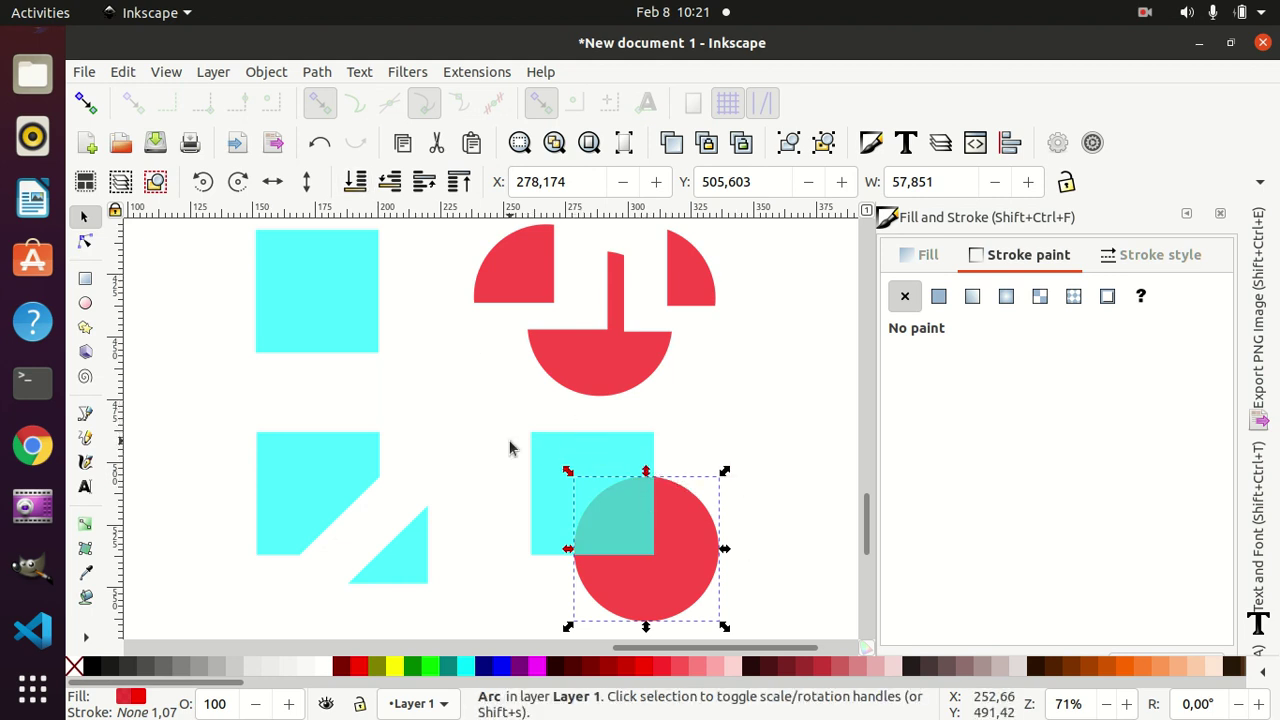
pyautogui.keyDown('shift'); pyautogui.click(564, 447); pyautogui.keyUp('shift')
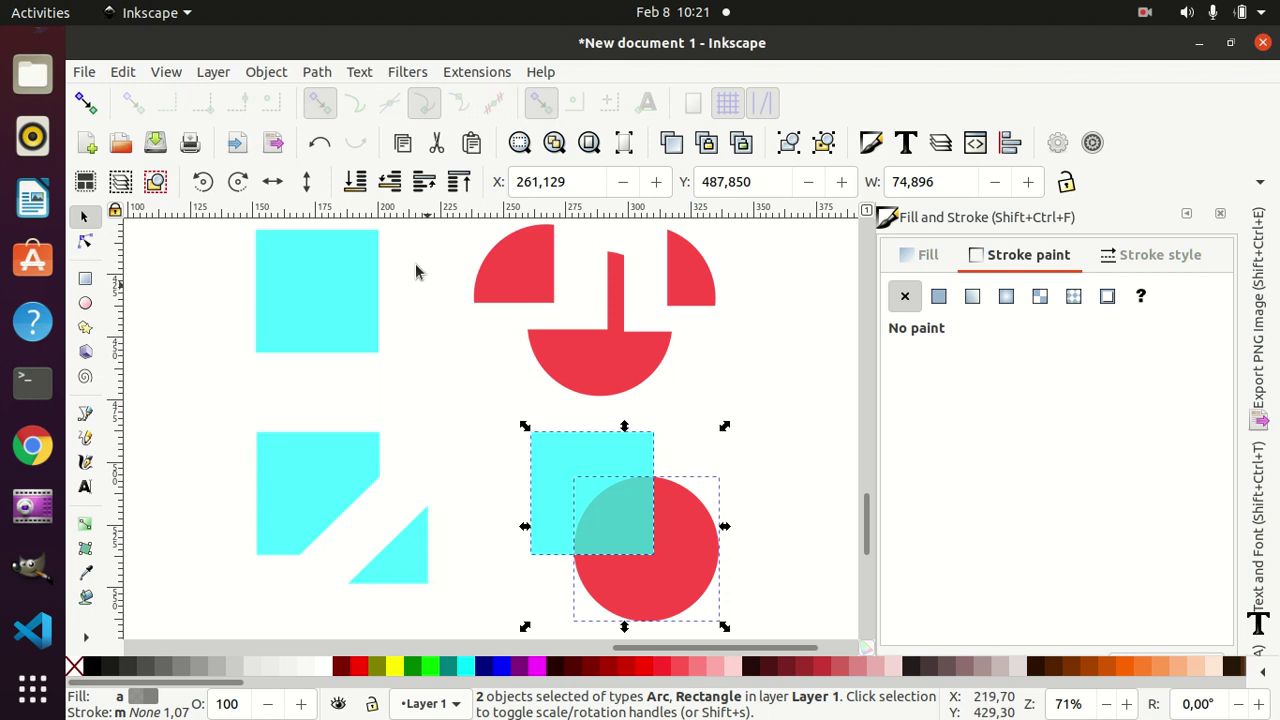
pyautogui.click(317, 72)
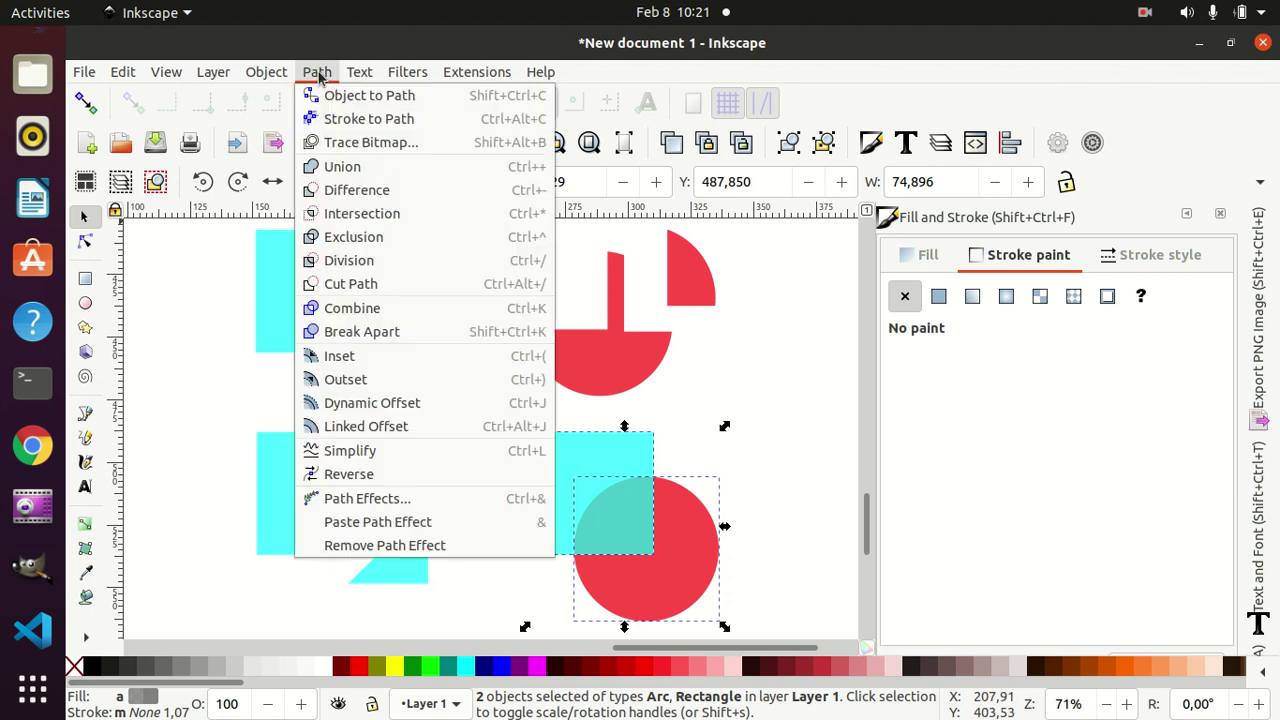
pyautogui.click(379, 285)
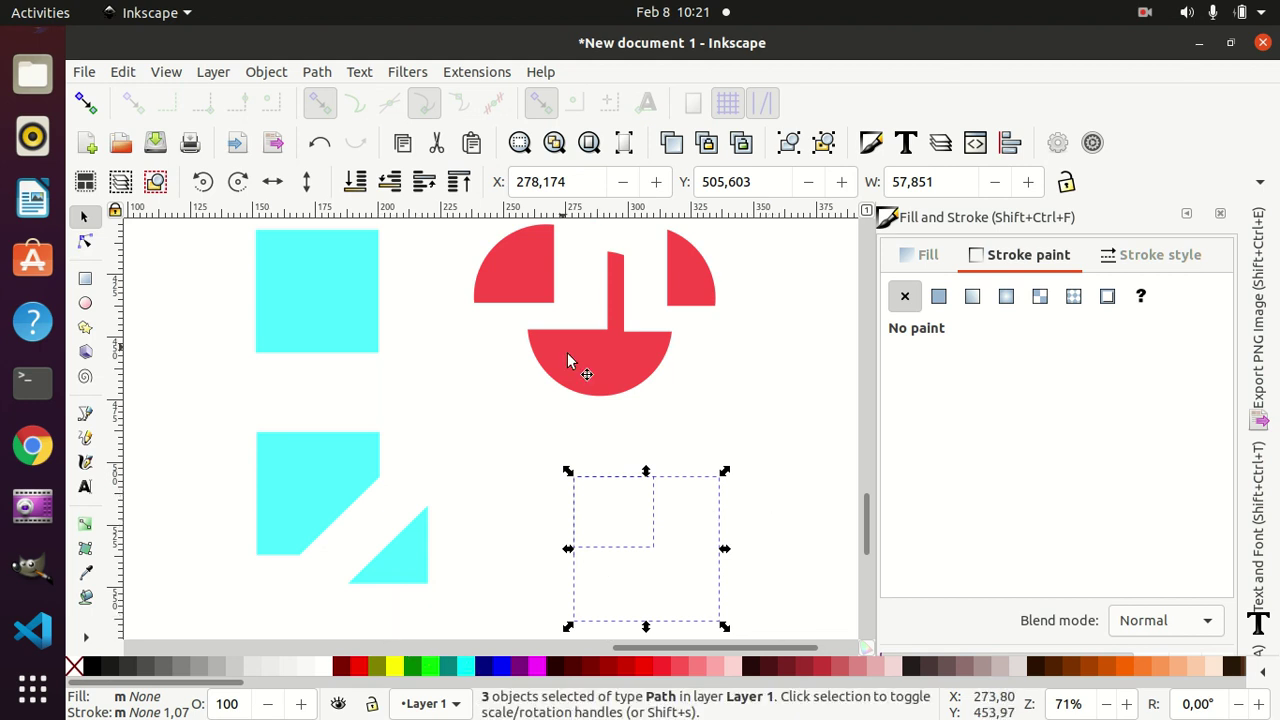
pyautogui.click(641, 676)
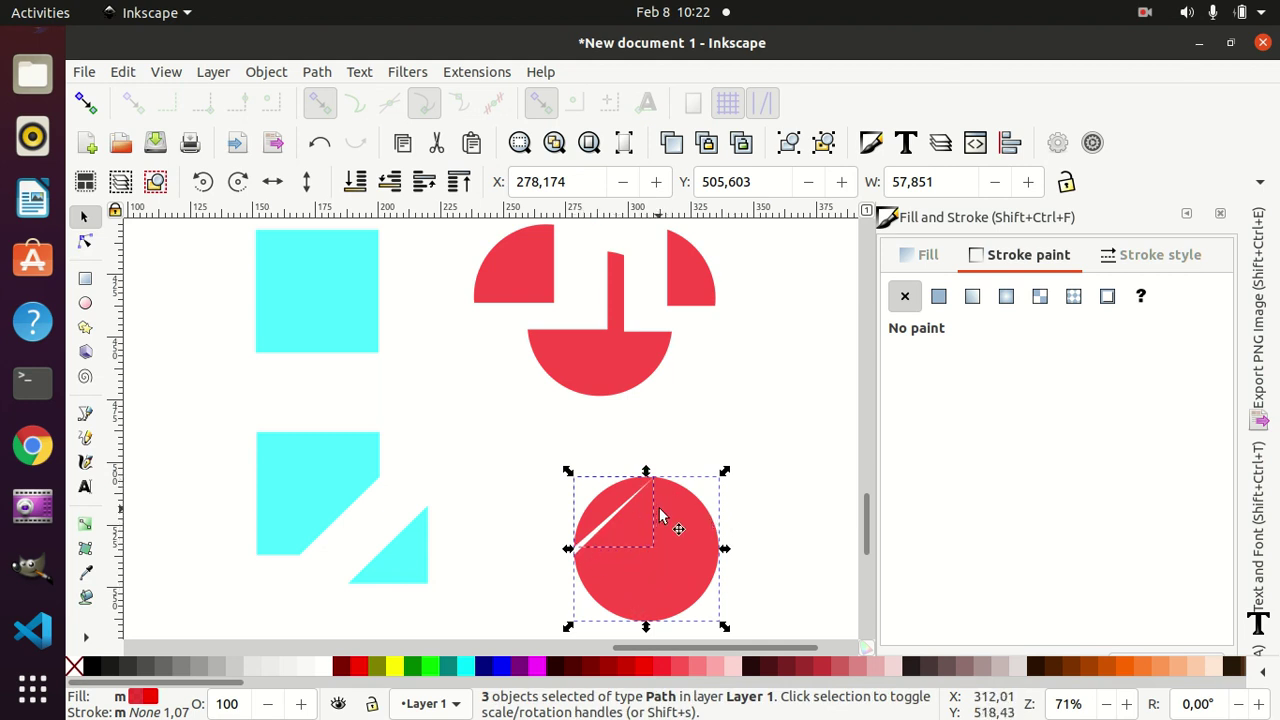
pyautogui.click(820, 489)
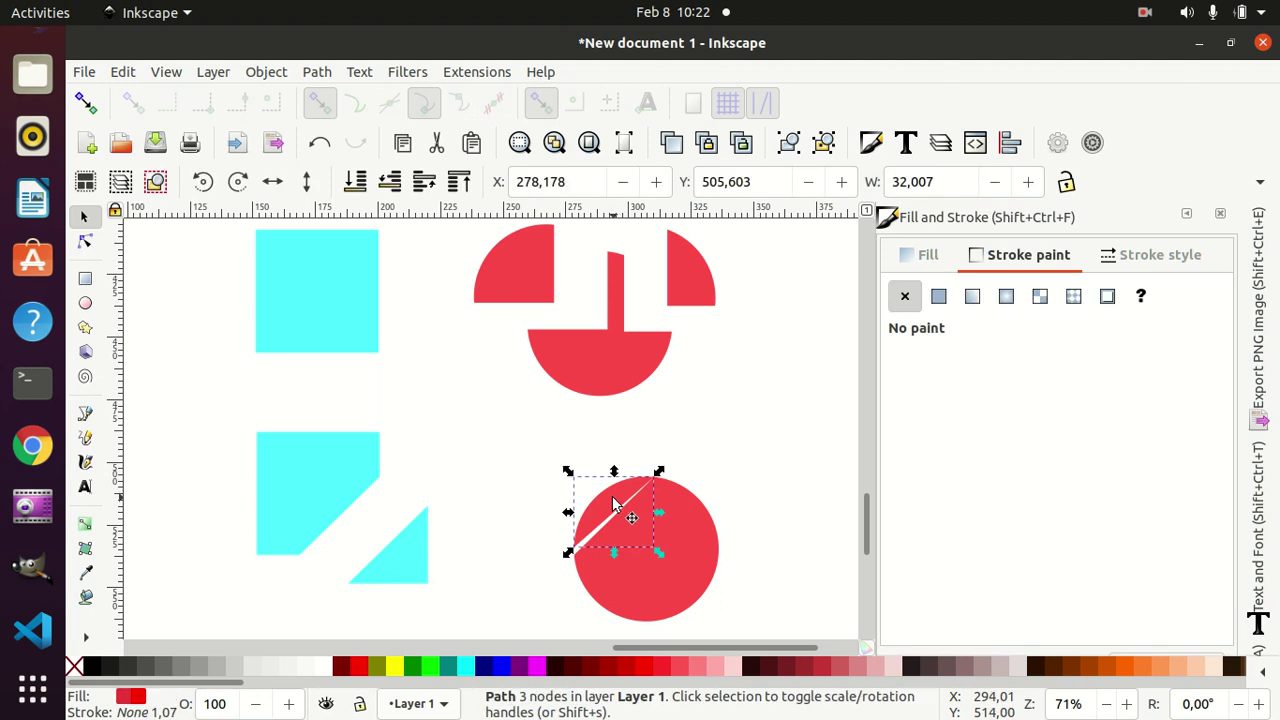
pyautogui.moveTo(615, 493); pyautogui.dragTo(573, 452)
pyautogui.moveTo(650, 539); pyautogui.dragTo(706, 562)
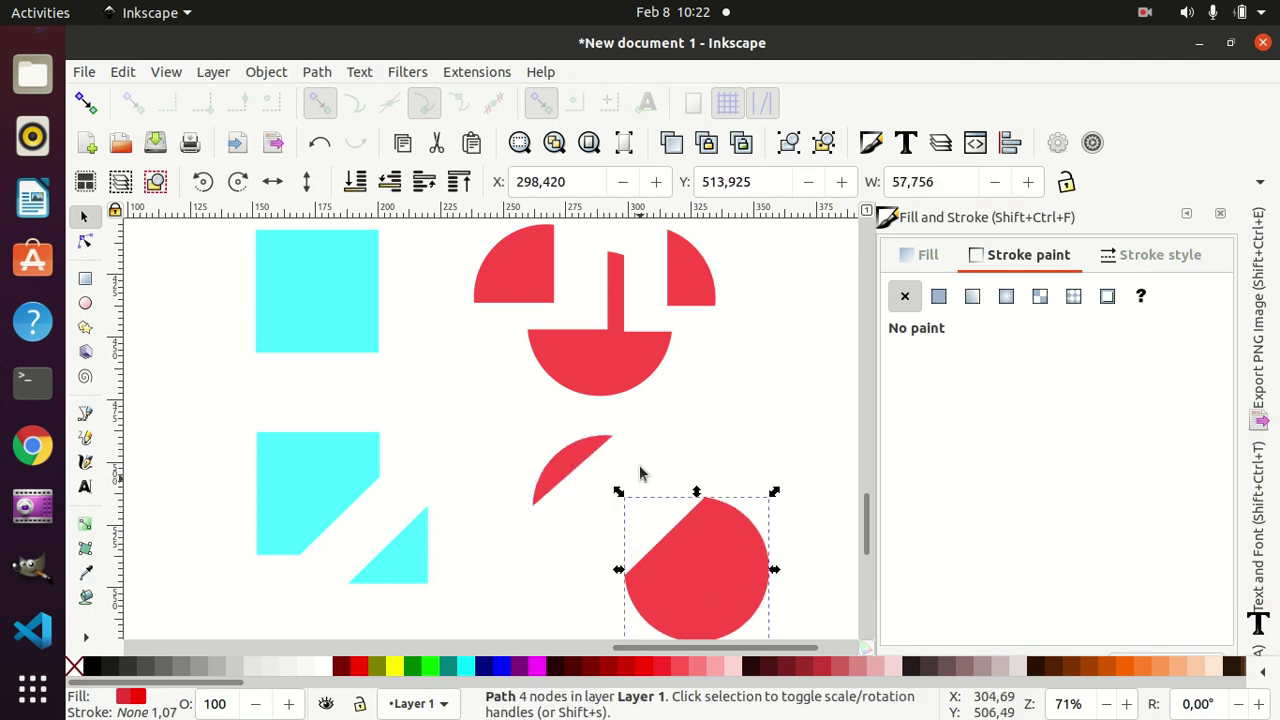
pyautogui.click(313, 72)
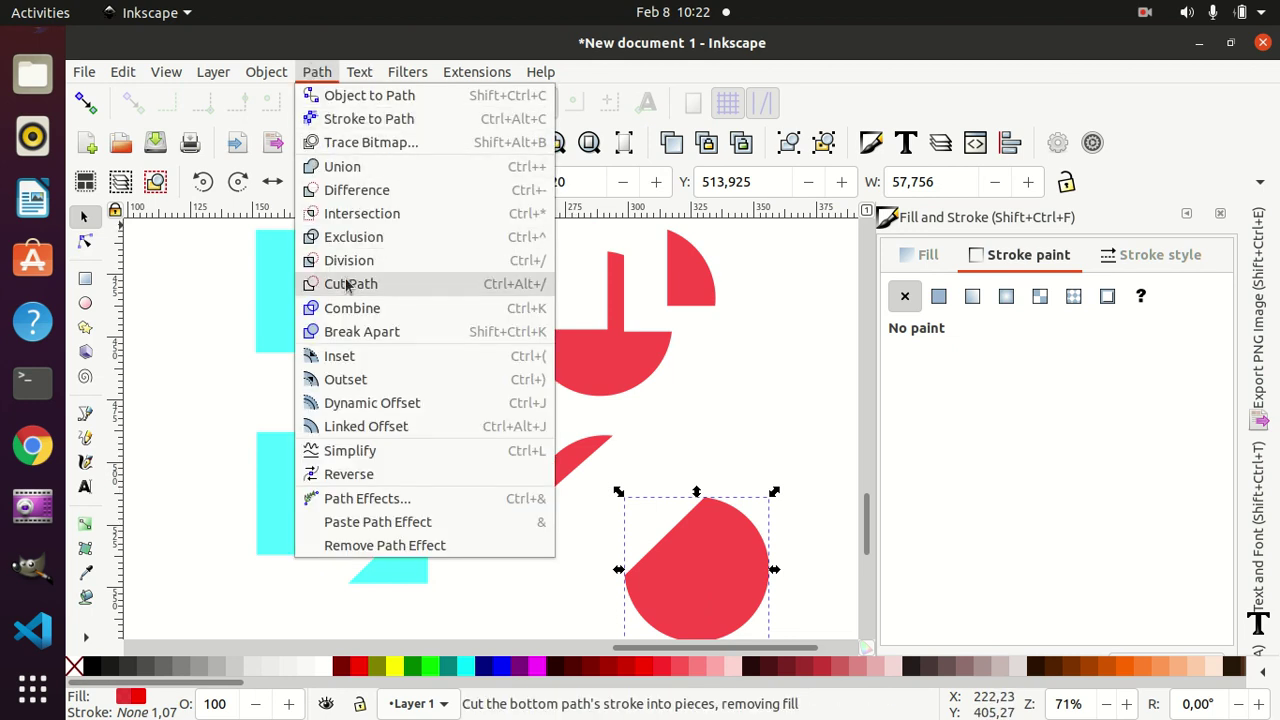
pyautogui.click(763, 401)
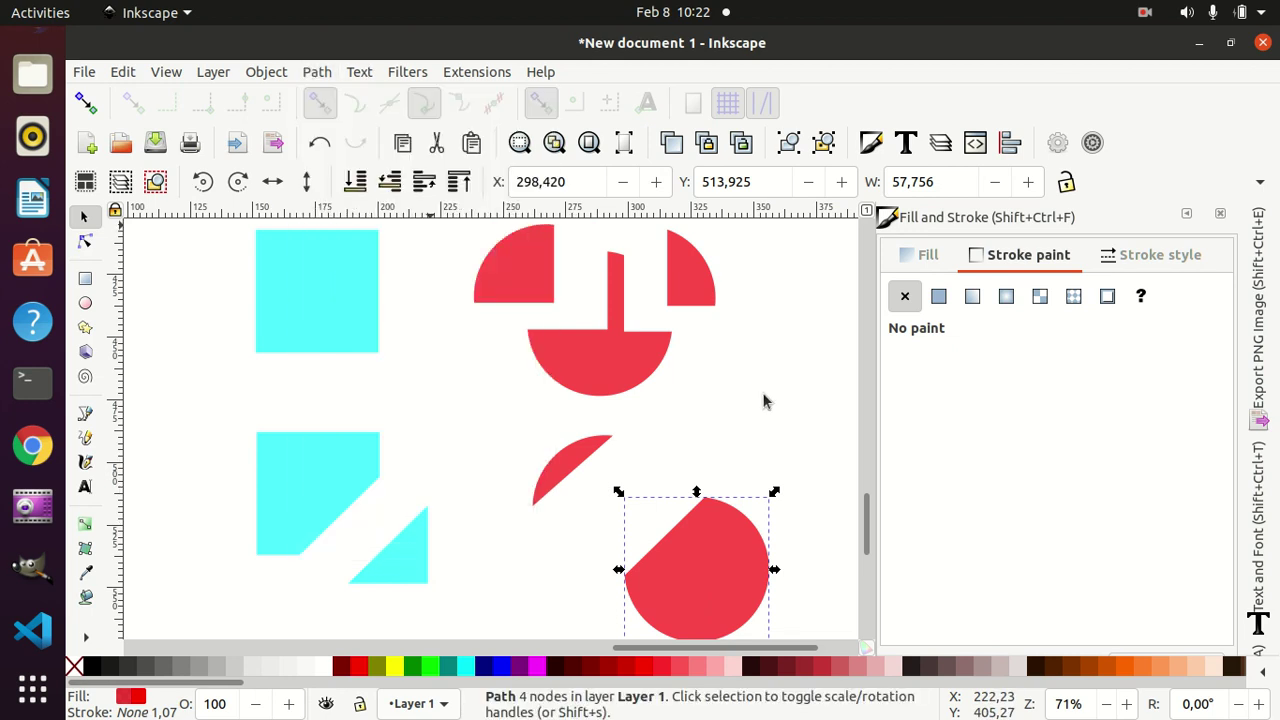
pyautogui.moveTo(655, 651); pyautogui.dragTo(700, 651)
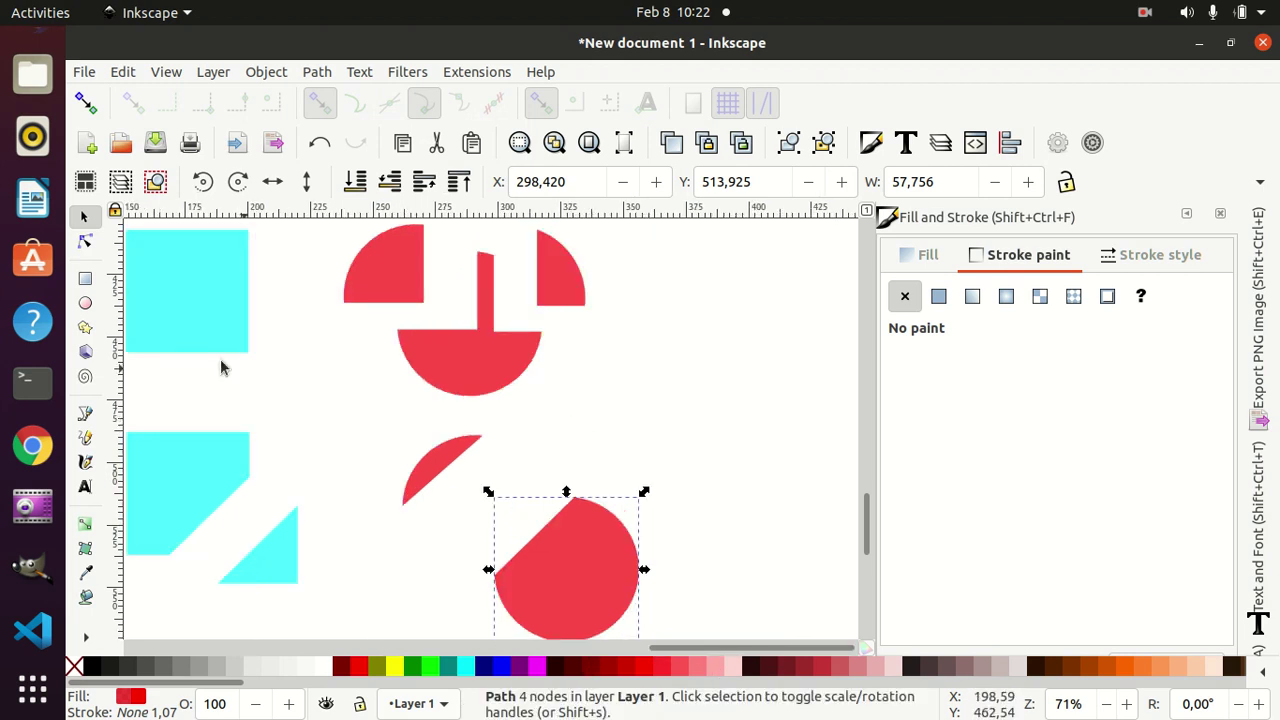
# Draw a red square about 78.97 mm per side and move it into empty space at right.
pyautogui.click(85, 278)
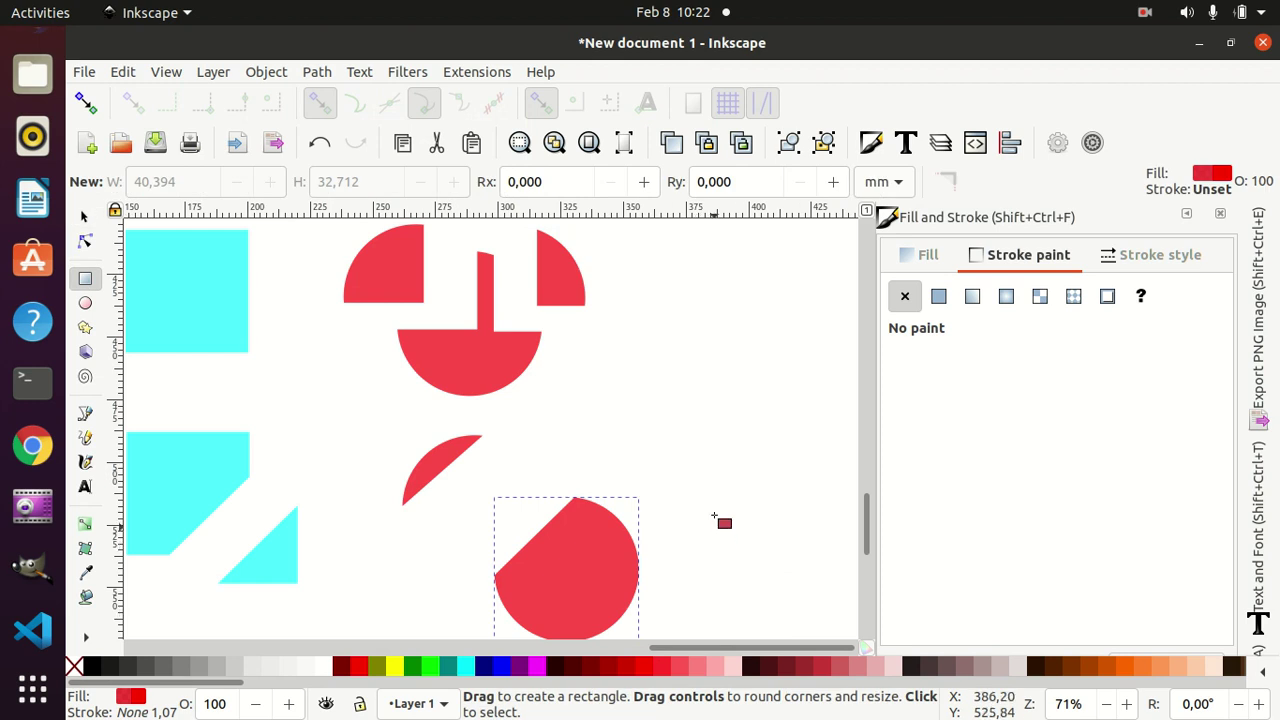
pyautogui.press('ctrl')
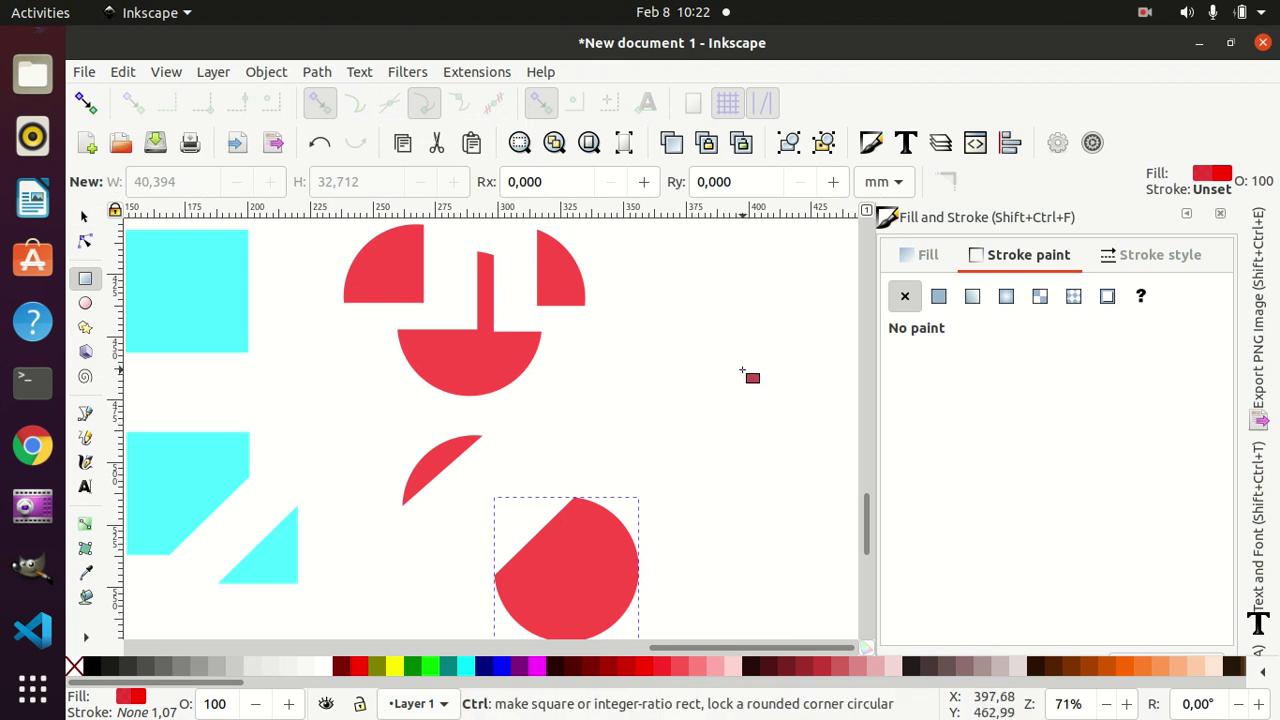
pyautogui.moveTo(745, 366); pyautogui.dragTo(843, 465)
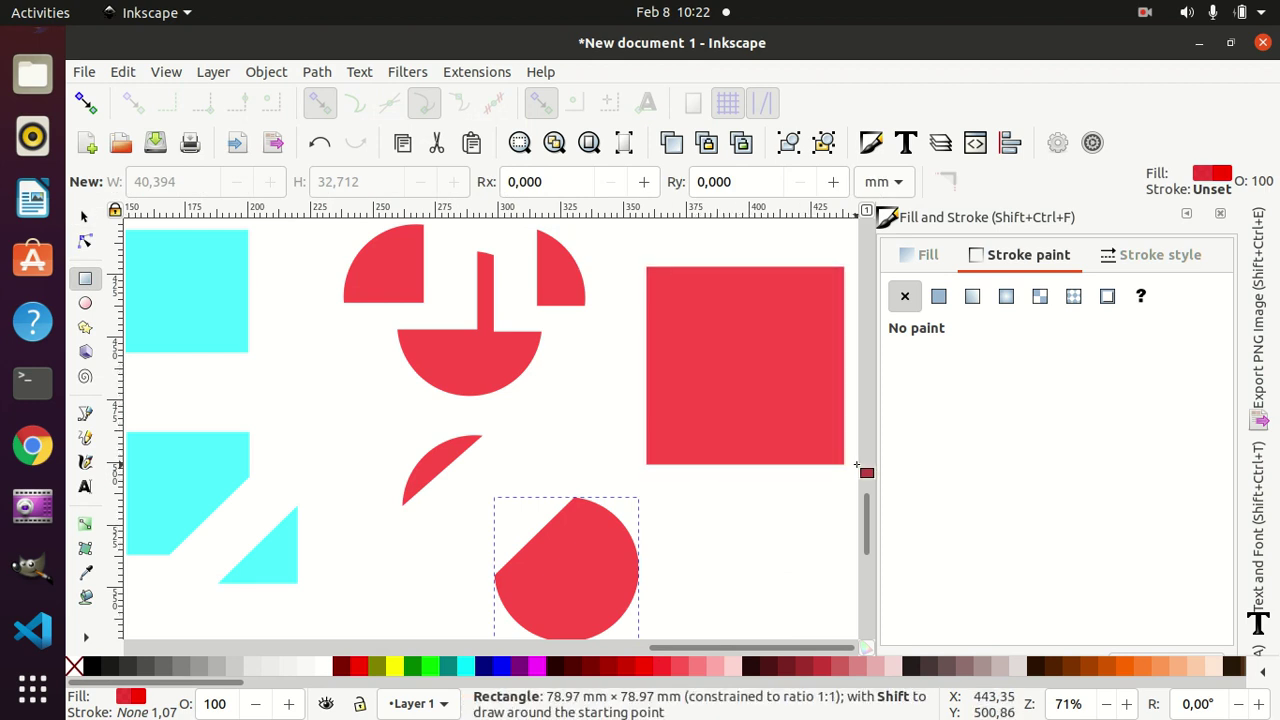
pyautogui.hscroll(1, 737, 655)
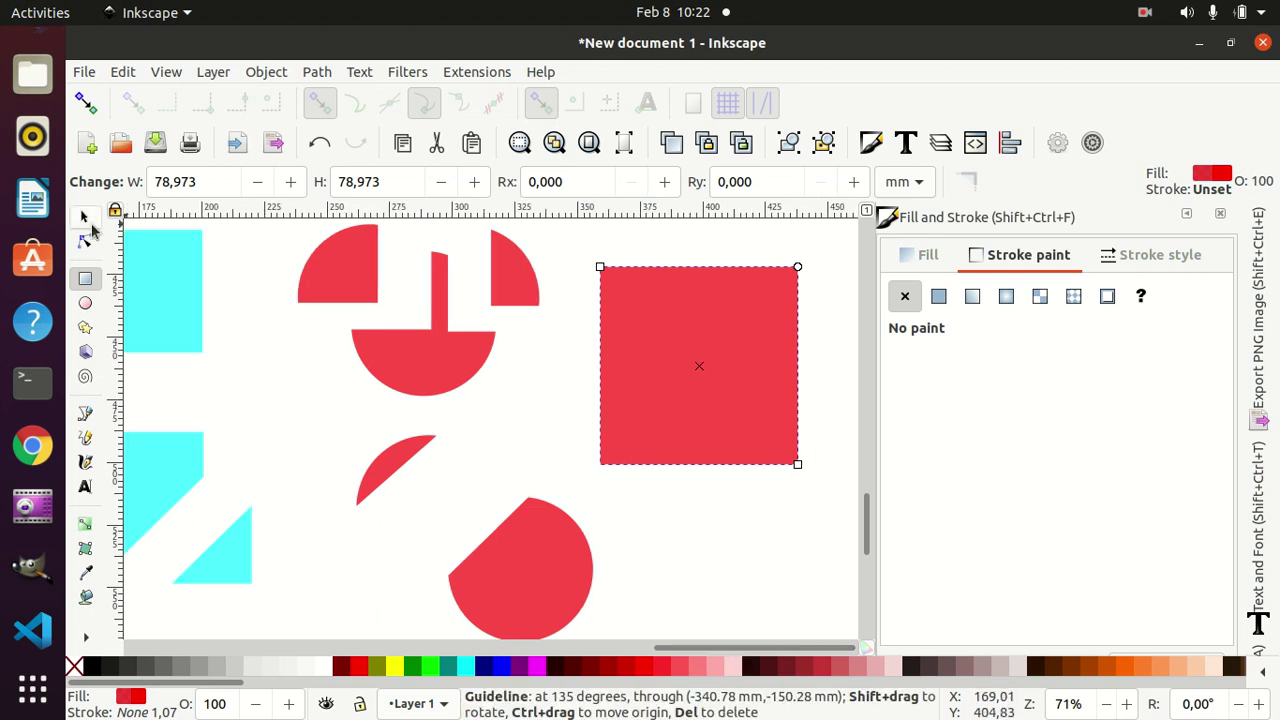
pyautogui.click(86, 218)
pyautogui.moveTo(657, 383)
pyautogui.mouseDown()
pyautogui.moveTo(702, 455)
pyautogui.moveTo(431, 429)
pyautogui.mouseUp()
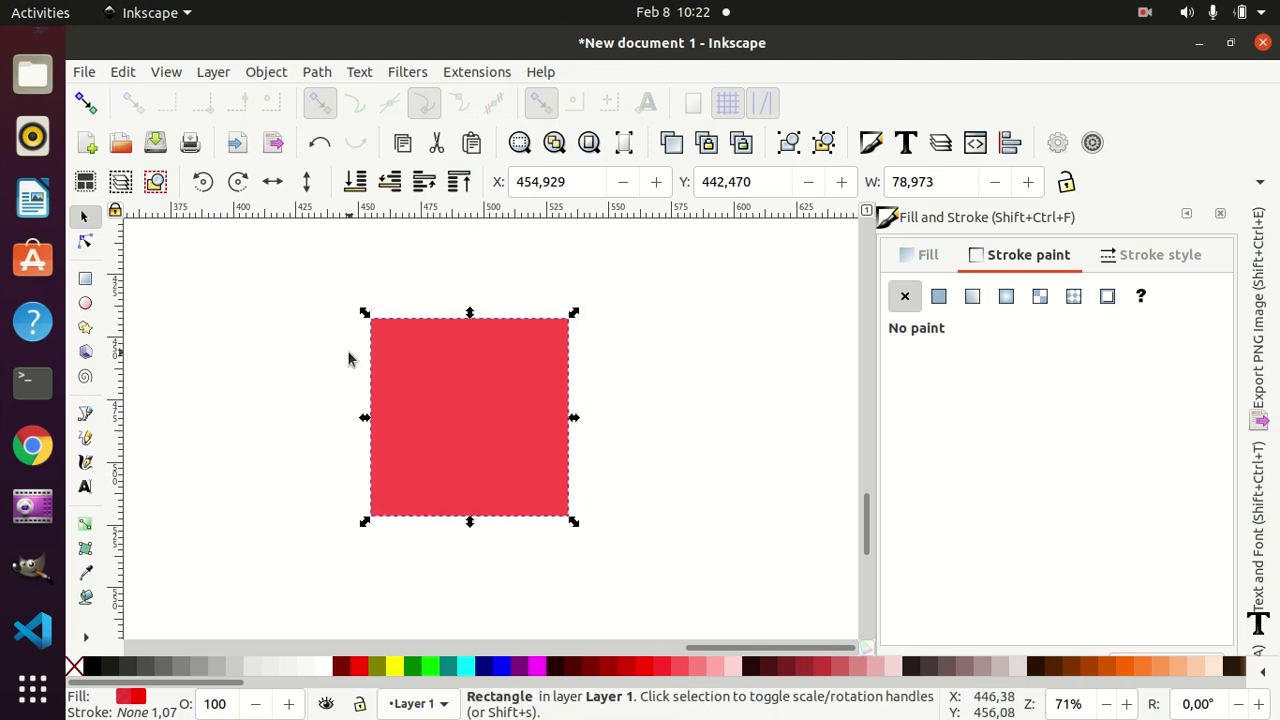
pyautogui.click(85, 278)
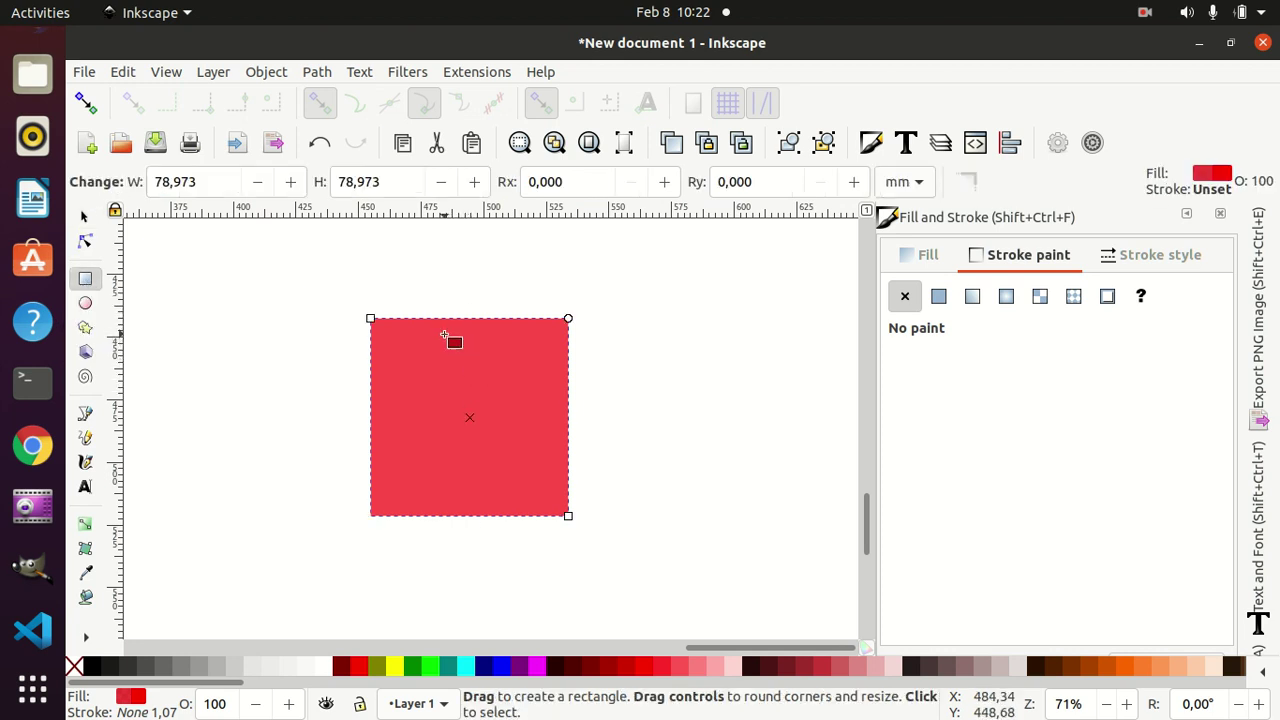
# Duplicate the red square, make the overlapping copy fuchsia, and stamp copies of the pair below.
pyautogui.click(83, 215)
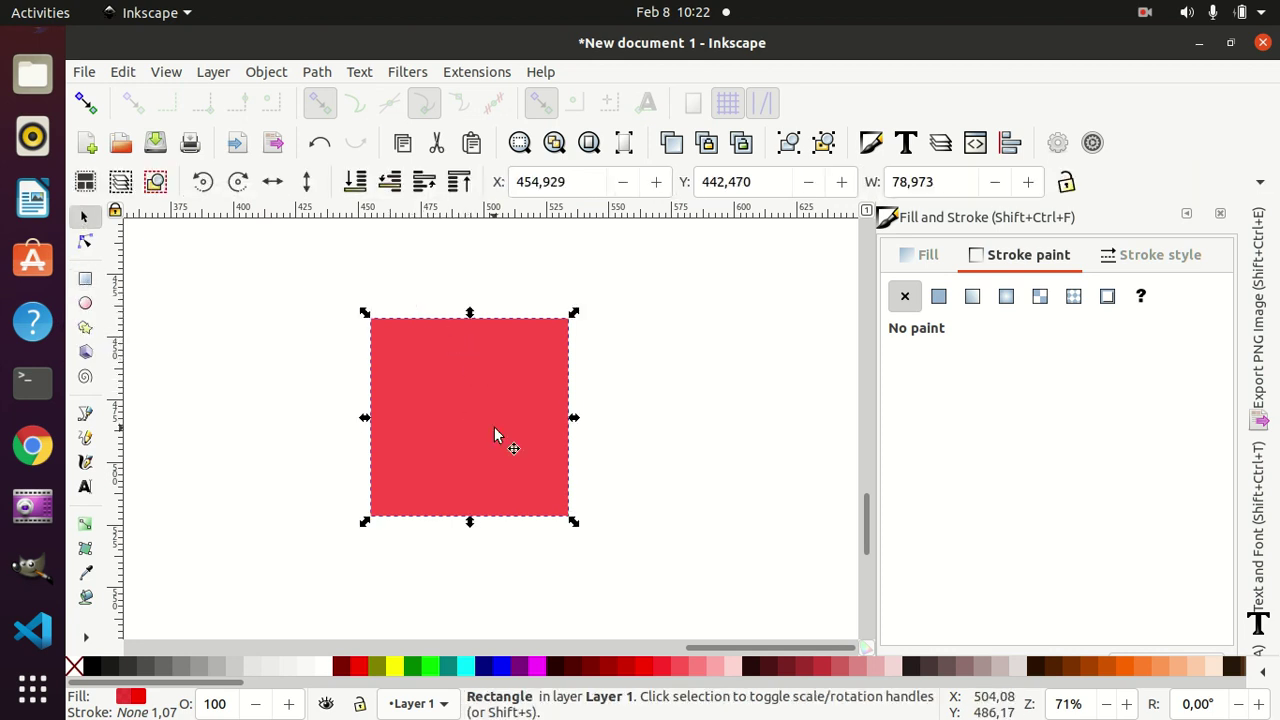
pyautogui.hotkey('ctrl', 'd')
pyautogui.moveTo(471, 411)
pyautogui.mouseDown()
pyautogui.moveTo(664, 440)
pyautogui.moveTo(590, 447)
pyautogui.mouseUp()
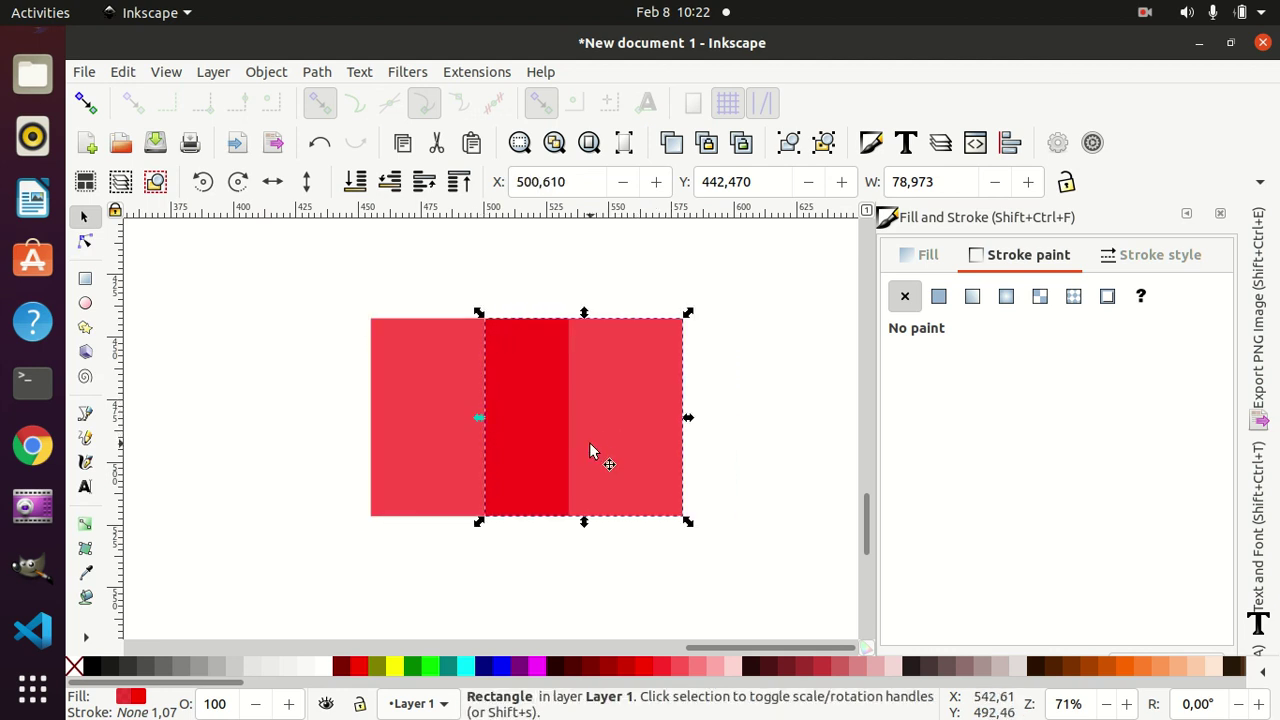
pyautogui.click(540, 675)
pyautogui.keyDown('shift'); pyautogui.click(441, 431); pyautogui.keyUp('shift')
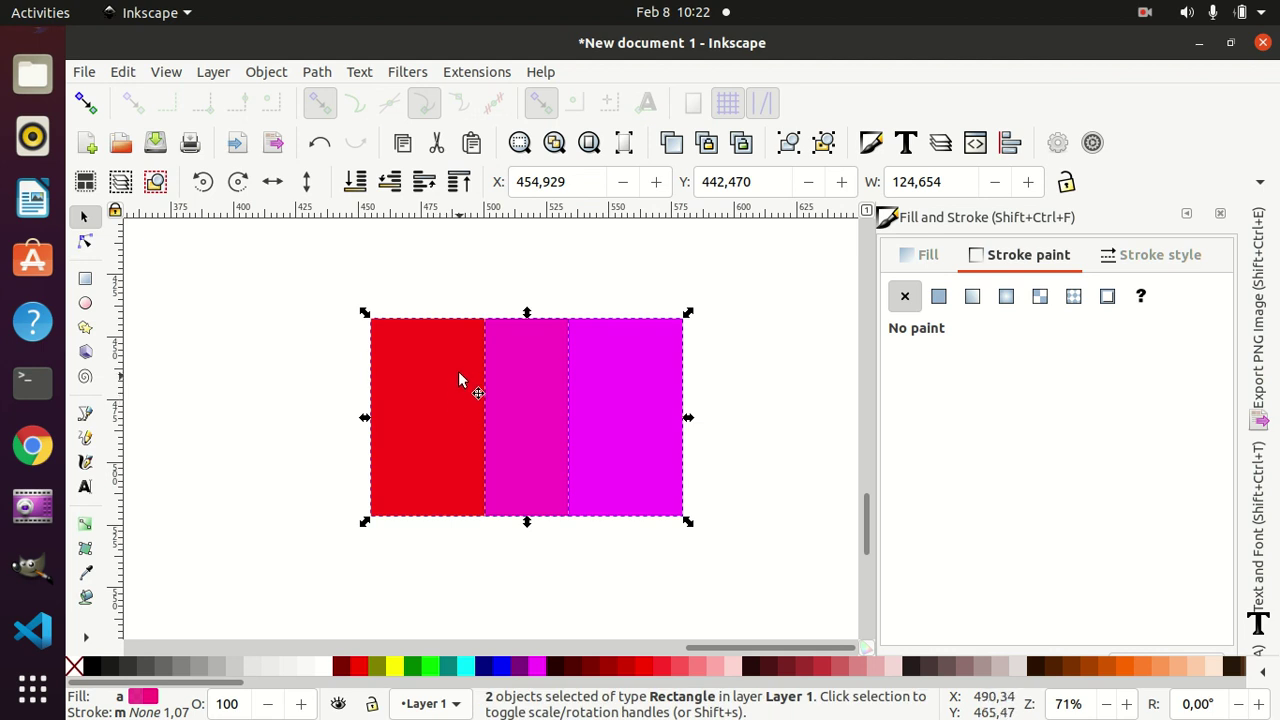
pyautogui.moveTo(458, 370); pyautogui.dragTo(444, 500)
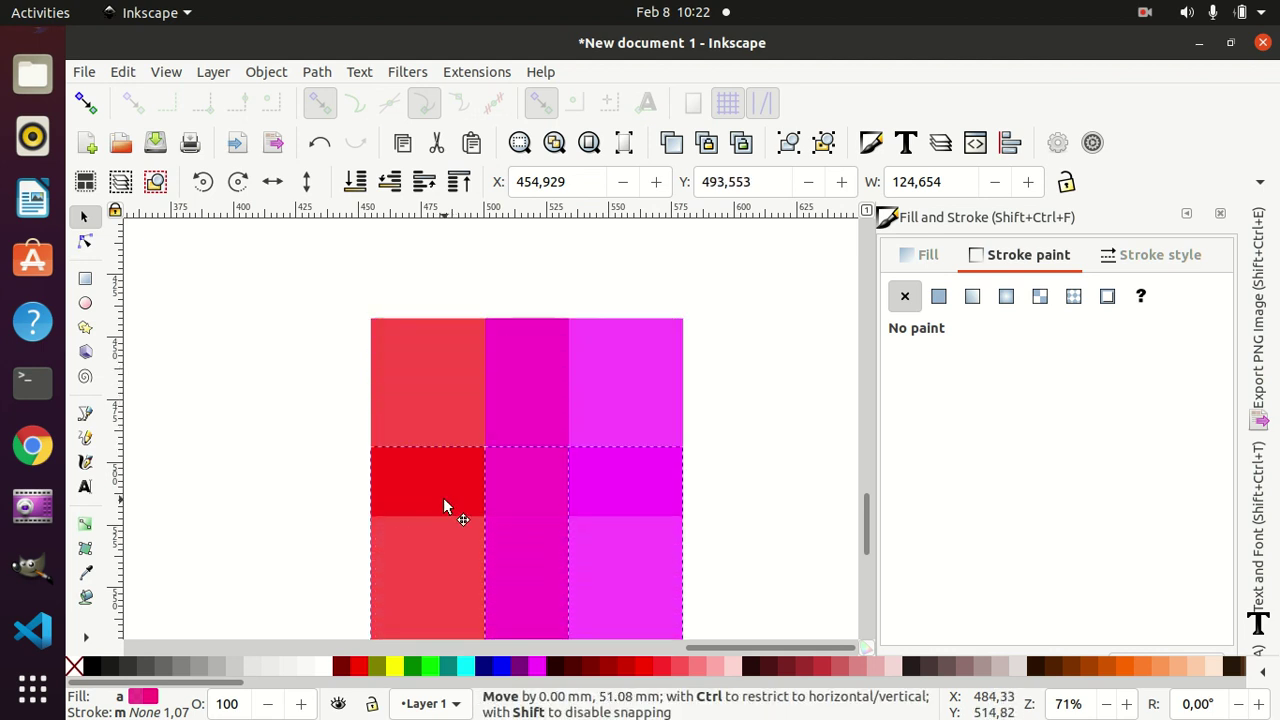
pyautogui.press('Escape')
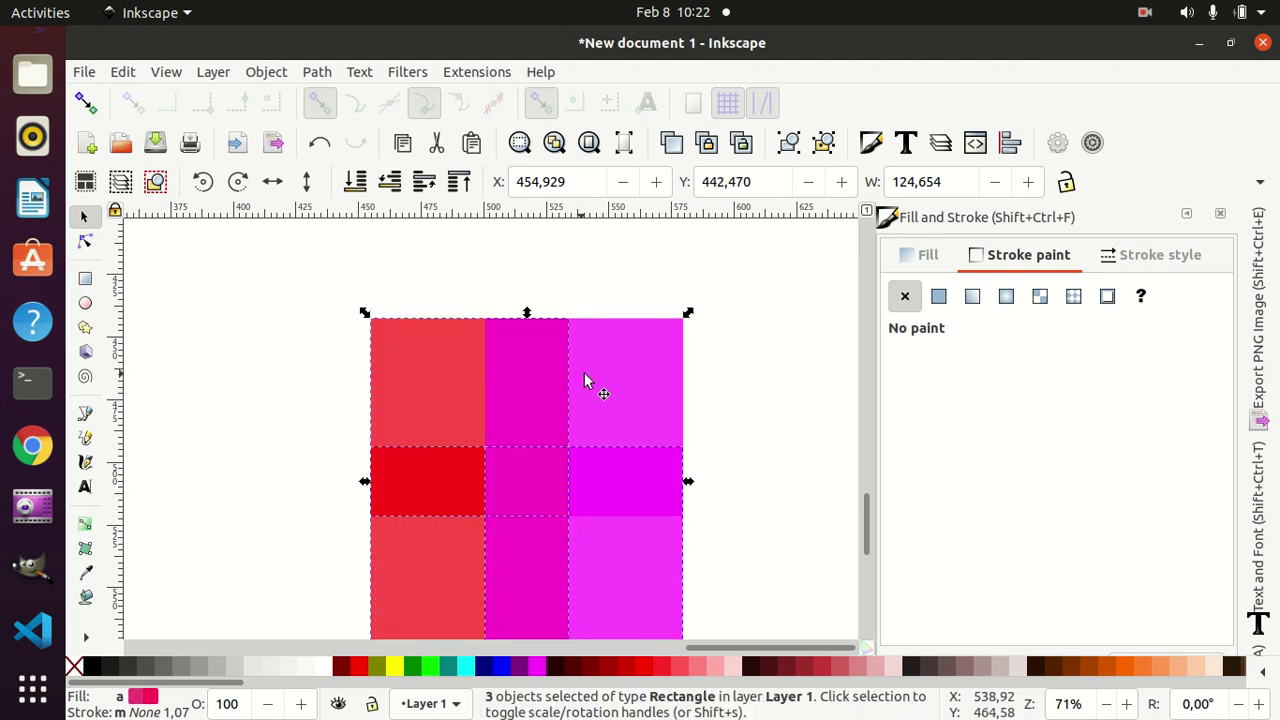
pyautogui.hotkey('ctrl', 'a')
pyautogui.scroll(-2, 782, 350)
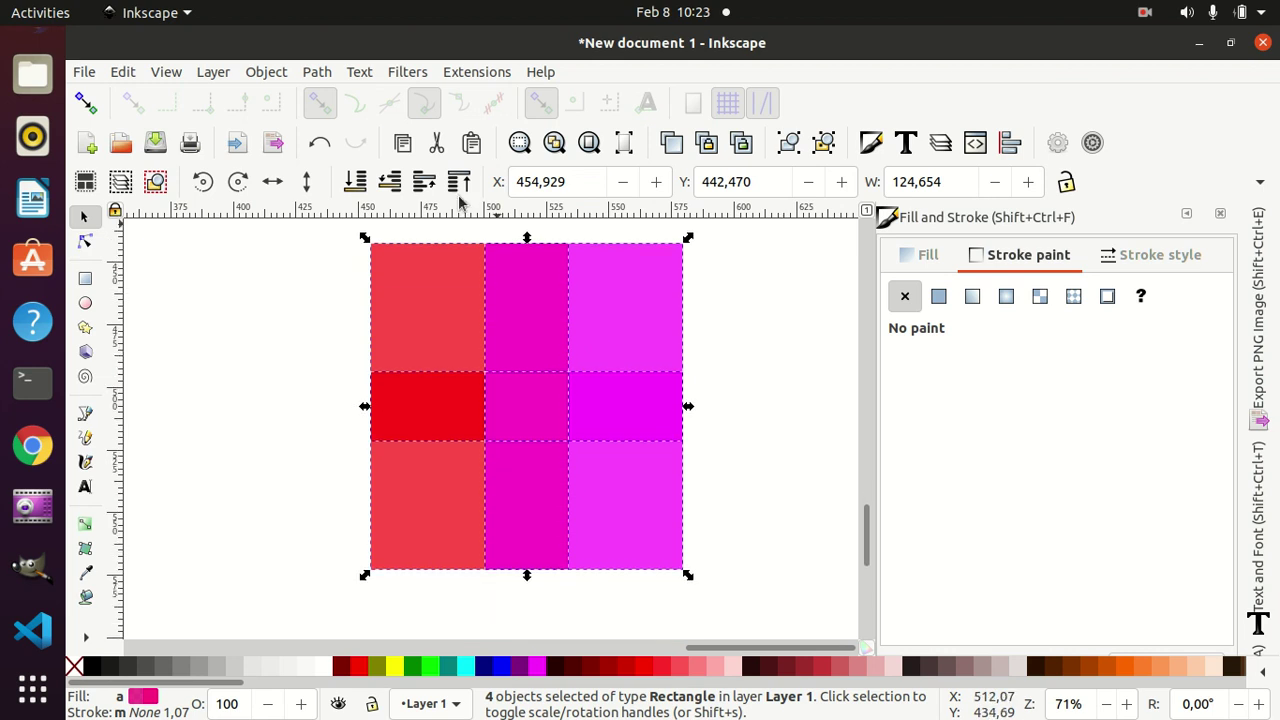
# Apply Path > Division to the overlapping squares and shift the pieces so two uprights stand apart.
pyautogui.click(314, 72)
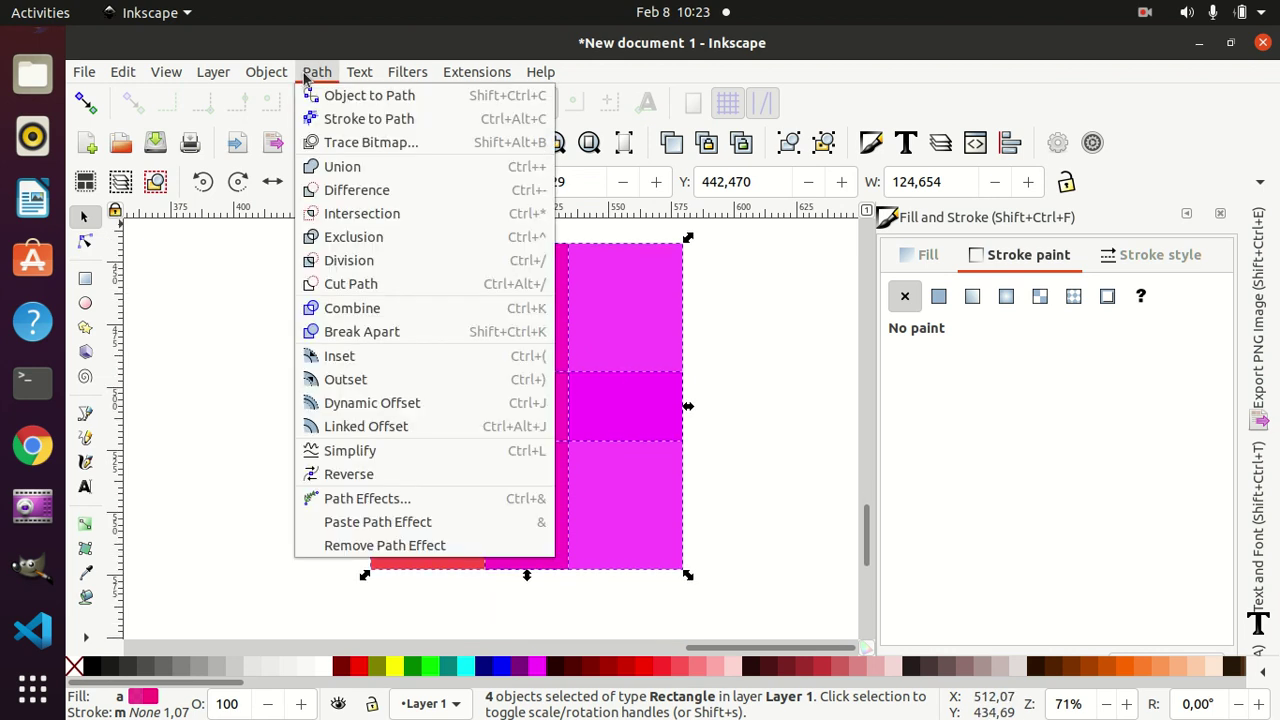
pyautogui.click(384, 261)
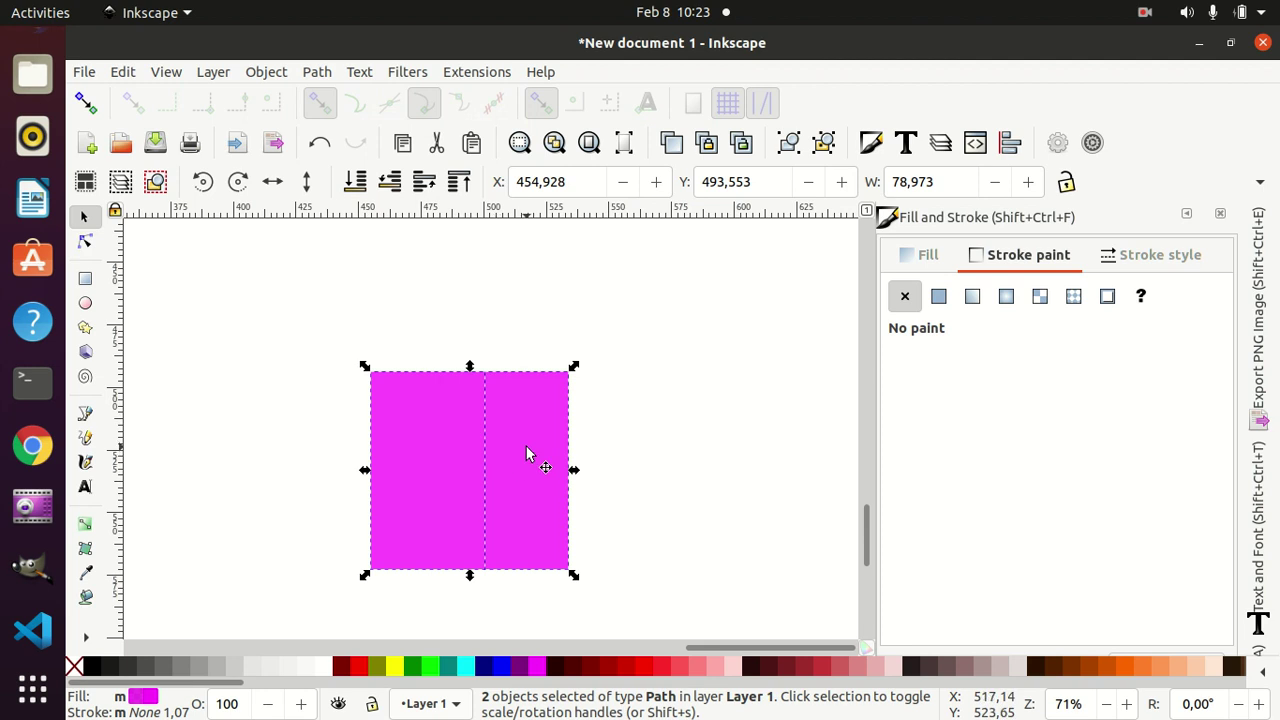
pyautogui.moveTo(526, 447); pyautogui.dragTo(602, 456)
pyautogui.click(640, 390)
pyautogui.hotkey('ctrl', 'z')
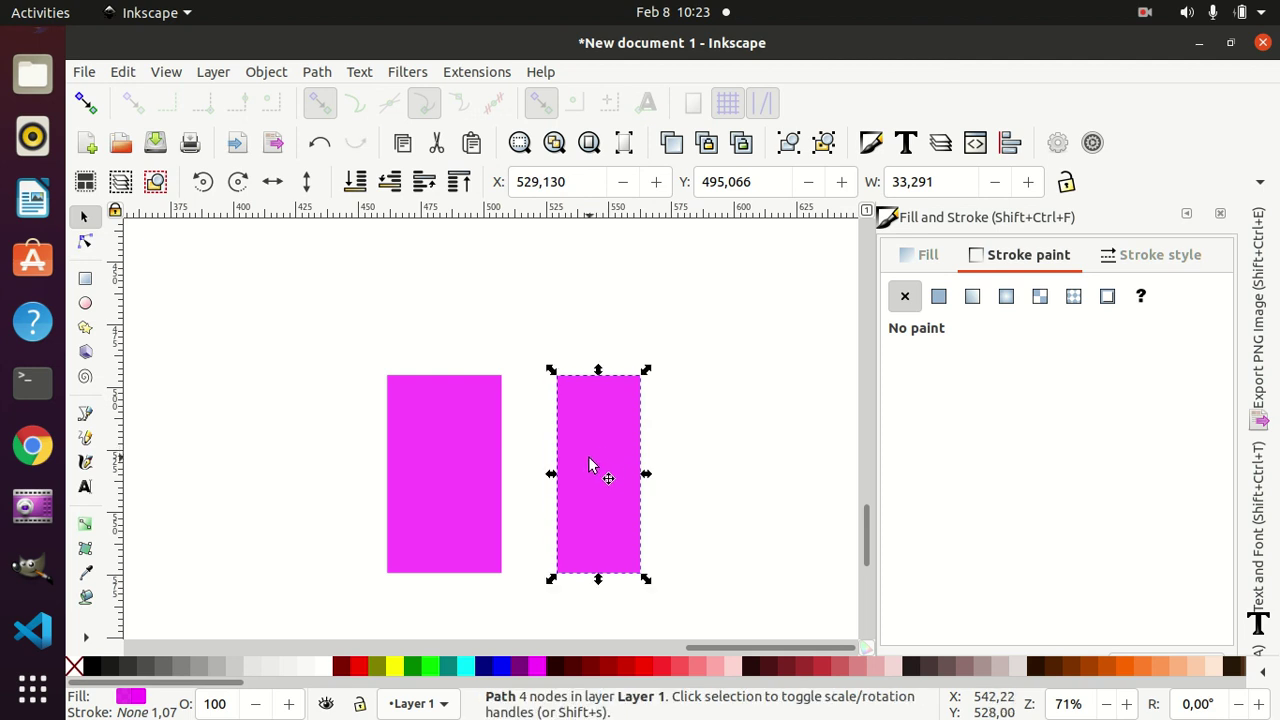
pyautogui.press('ctrl')
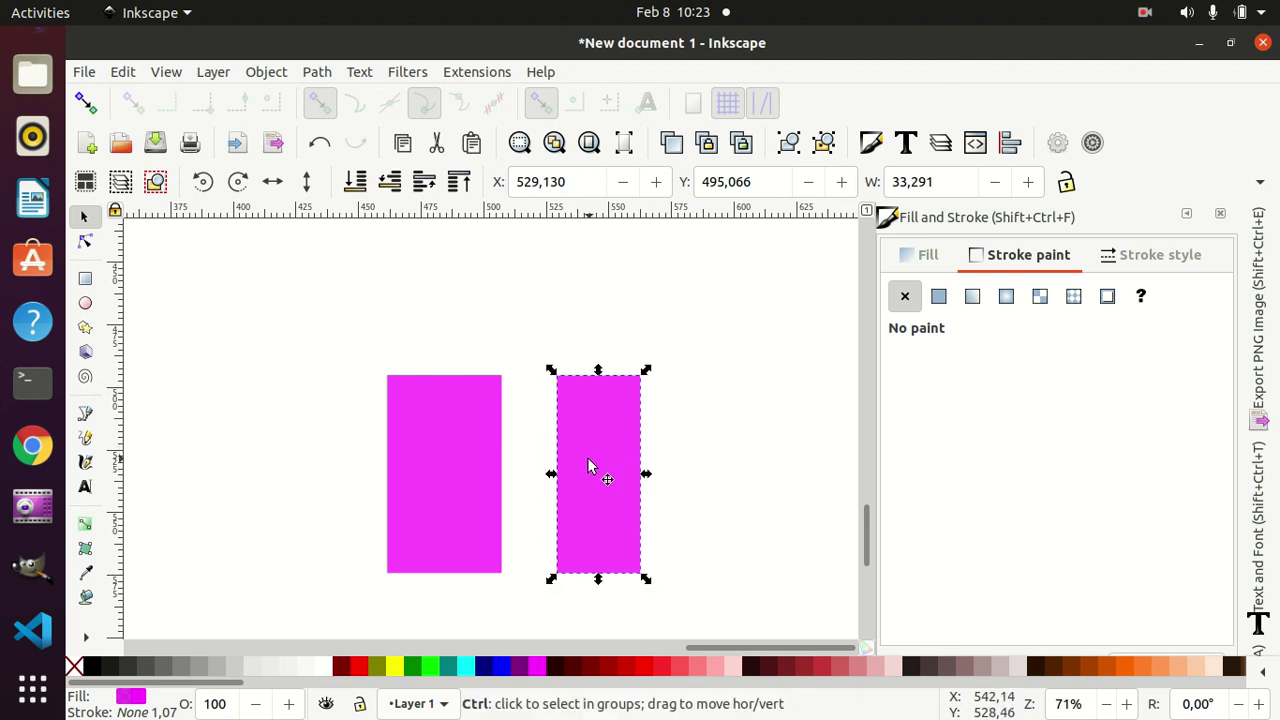
# Duplicate the right upright, rotate the copy 90°, and lay it as a bar across both uprights.
pyautogui.hotkey('ctrl', 'd')
pyautogui.moveTo(598, 462); pyautogui.dragTo(600, 346)
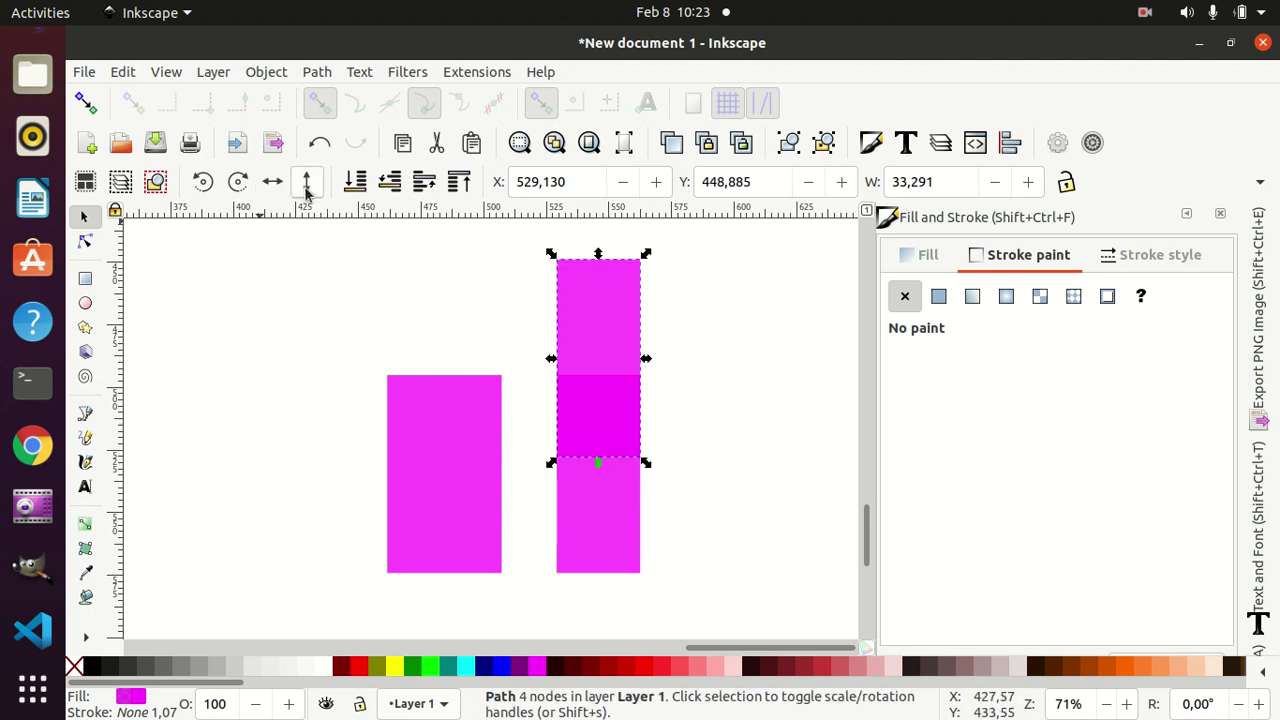
pyautogui.click(238, 181)
pyautogui.moveTo(588, 364); pyautogui.dragTo(477, 326)
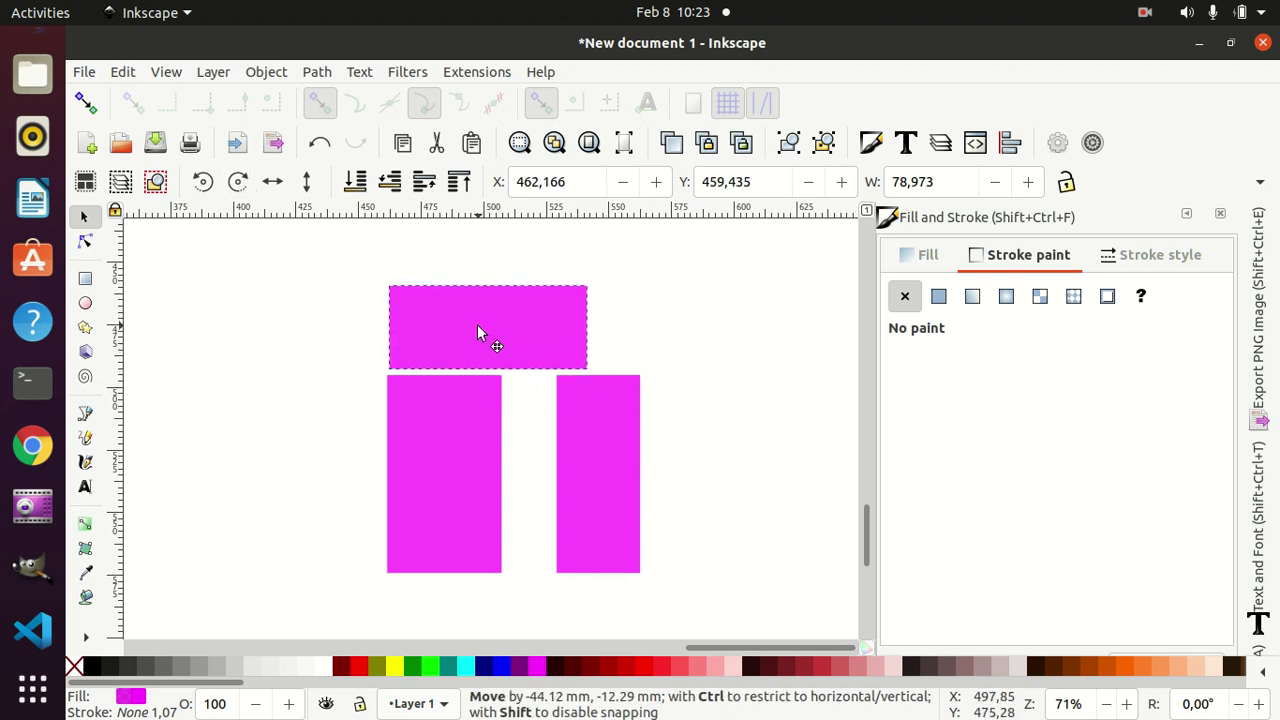
pyautogui.moveTo(477, 326); pyautogui.dragTo(476, 334)
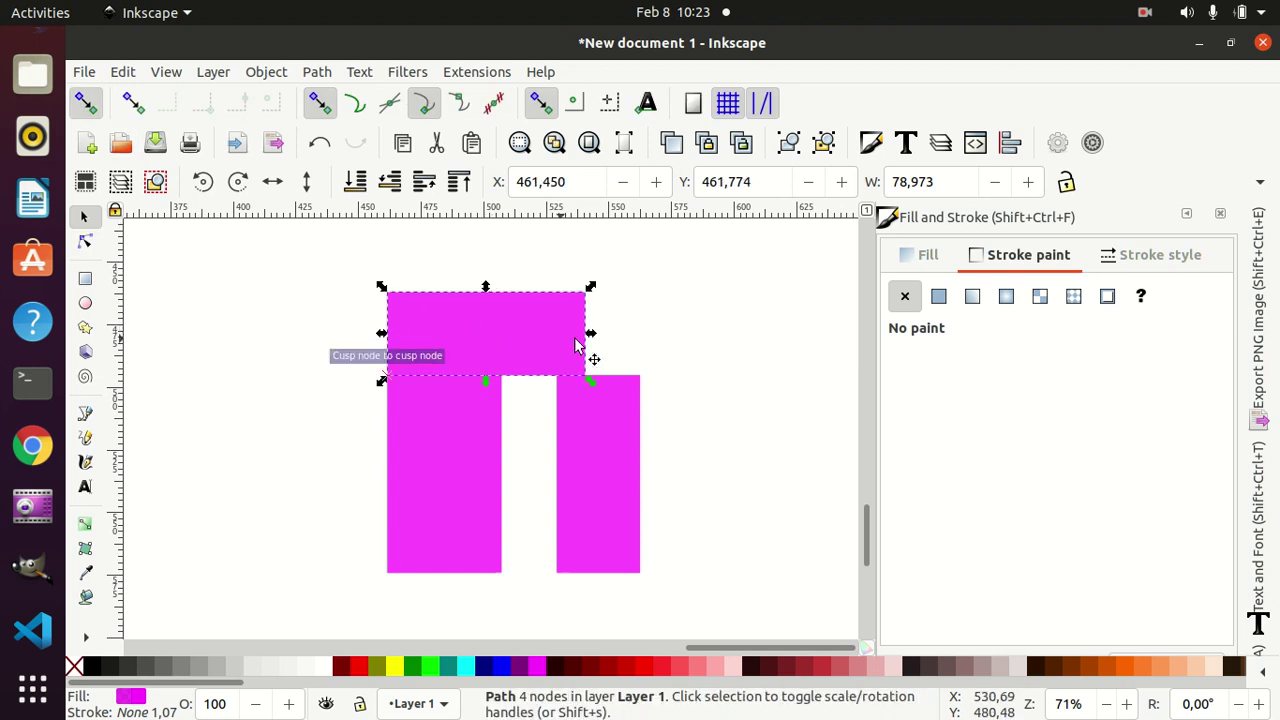
pyautogui.moveTo(591, 333); pyautogui.dragTo(638, 344)
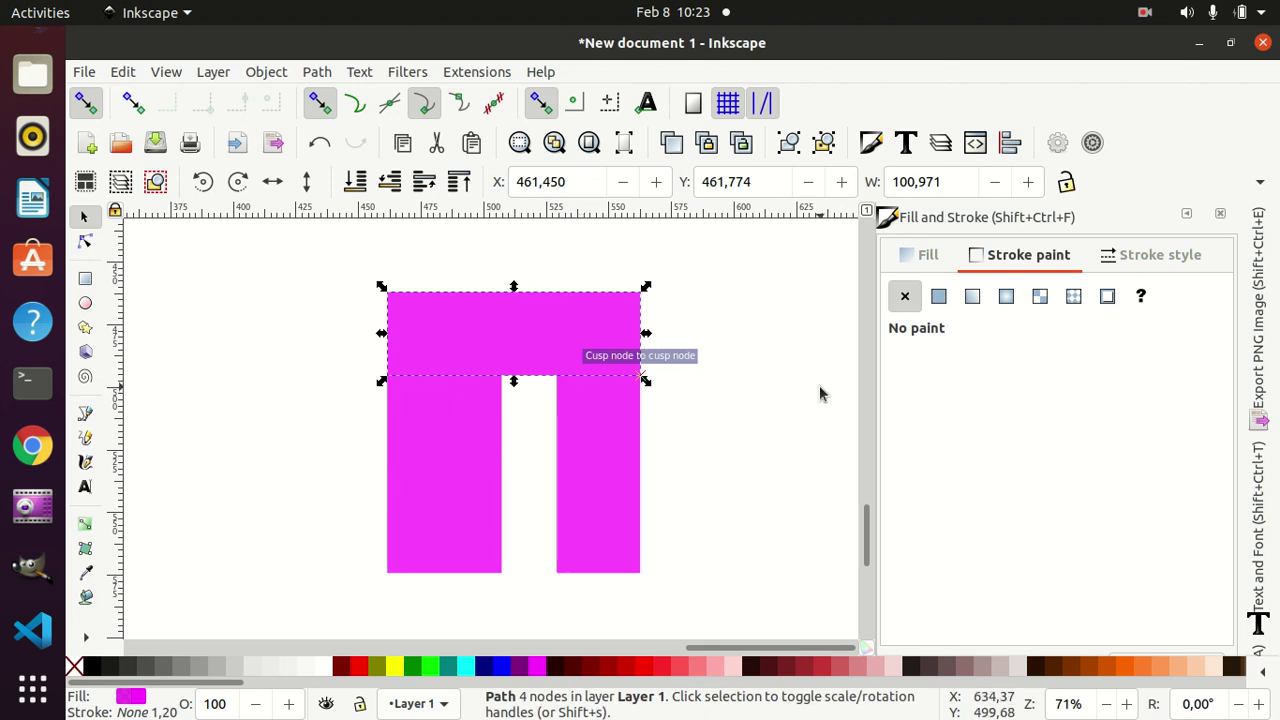
# Trial-widen the top bar, then add a copy of the right upright under the bar's right end.
pyautogui.click(317, 323)
pyautogui.moveTo(346, 259); pyautogui.dragTo(683, 623)
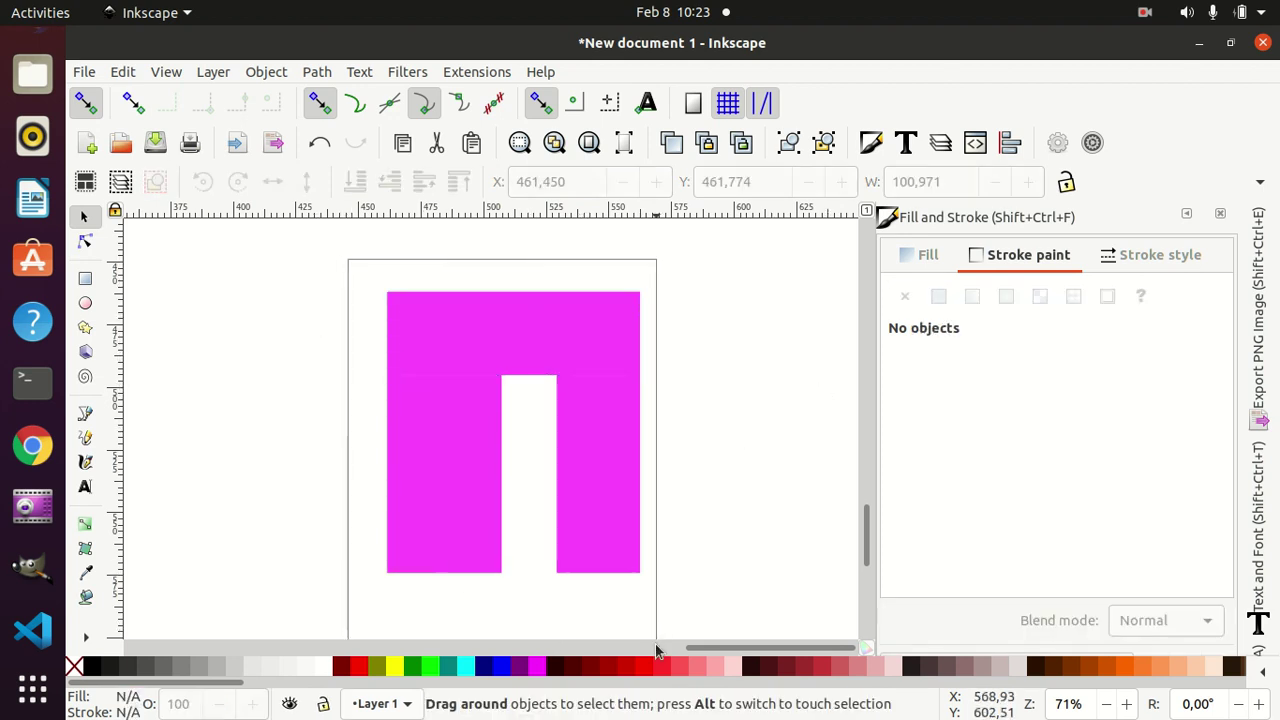
pyautogui.click(651, 453)
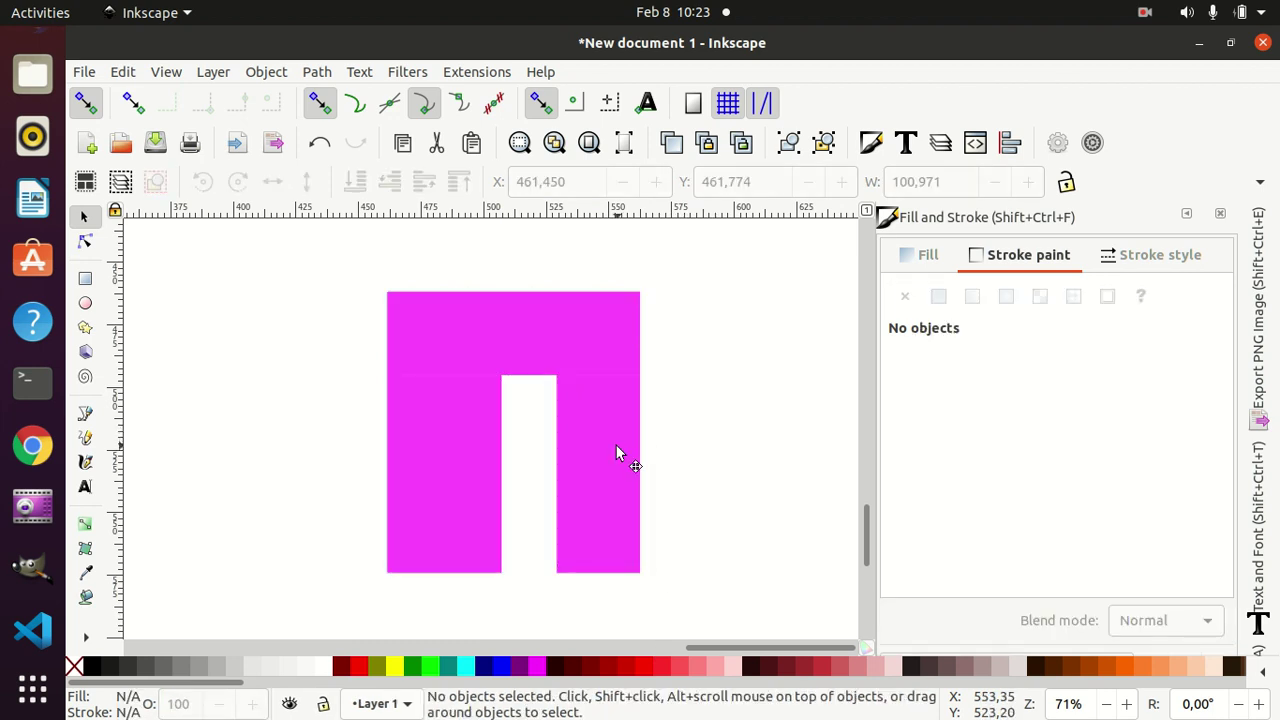
pyautogui.click(617, 453)
pyautogui.click(617, 330)
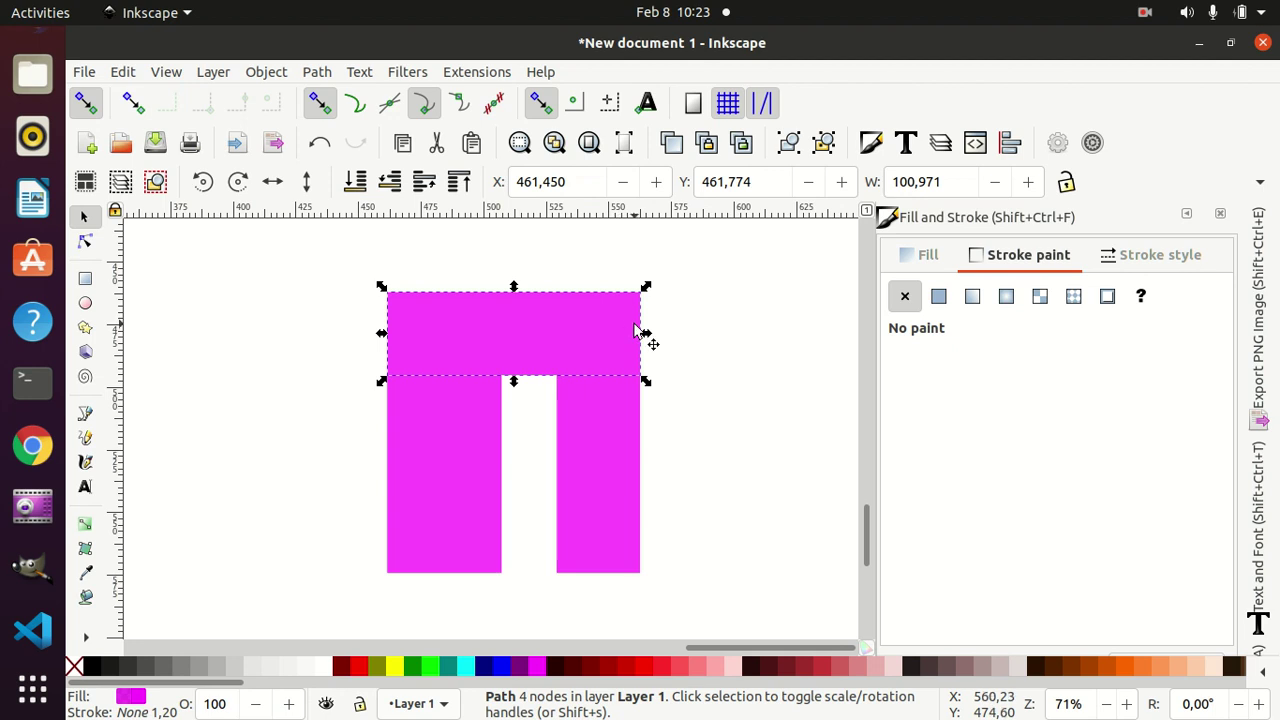
pyautogui.moveTo(648, 332); pyautogui.dragTo(756, 350)
pyautogui.hotkey('ctrl', 'z')
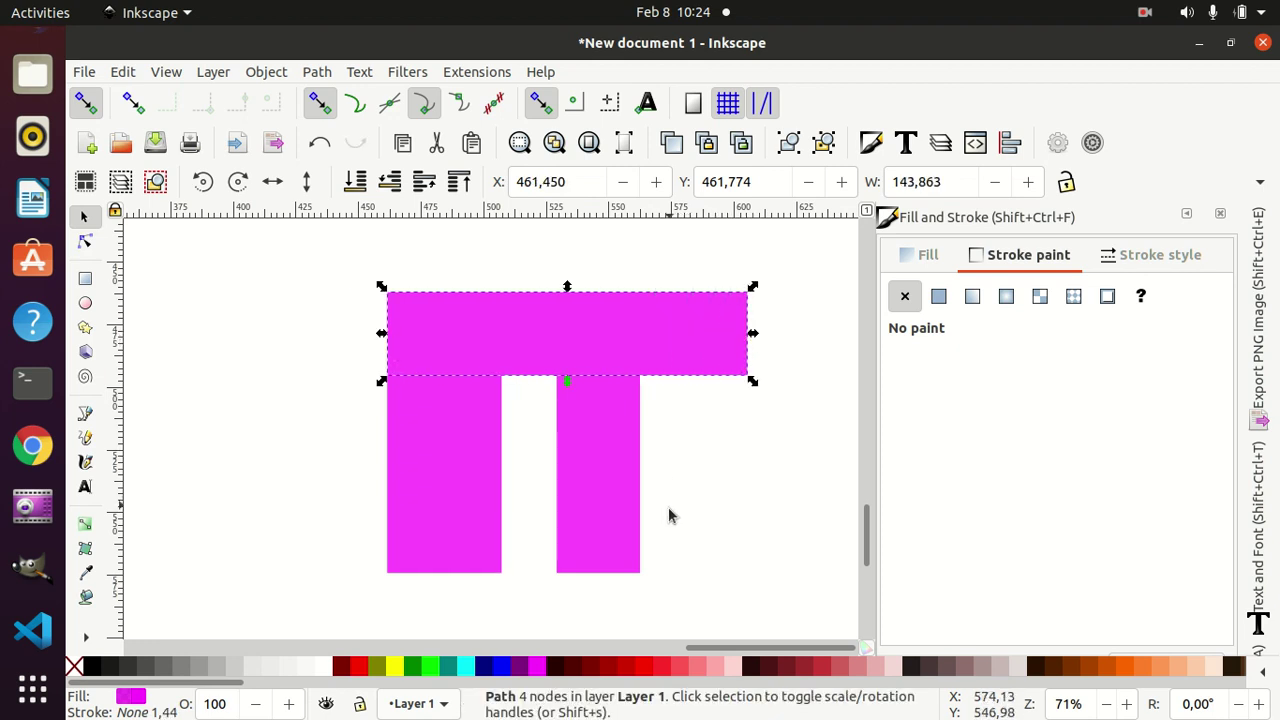
pyautogui.click(570, 485)
pyautogui.hotkey('ctrl', 'd')
pyautogui.moveTo(614, 468); pyautogui.dragTo(733, 460)
pyautogui.click(784, 428)
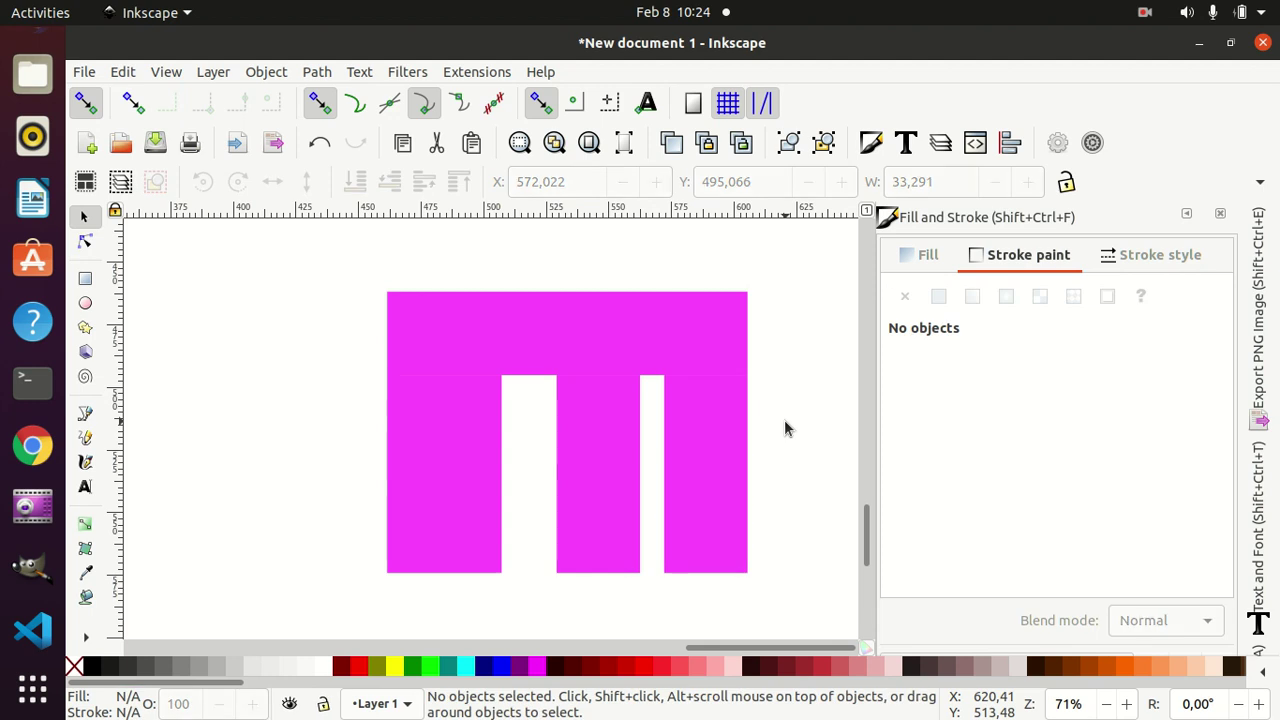
# Select all four magenta rectangles and fill them with the Blue swatch.
pyautogui.scroll(-1, 784, 428)
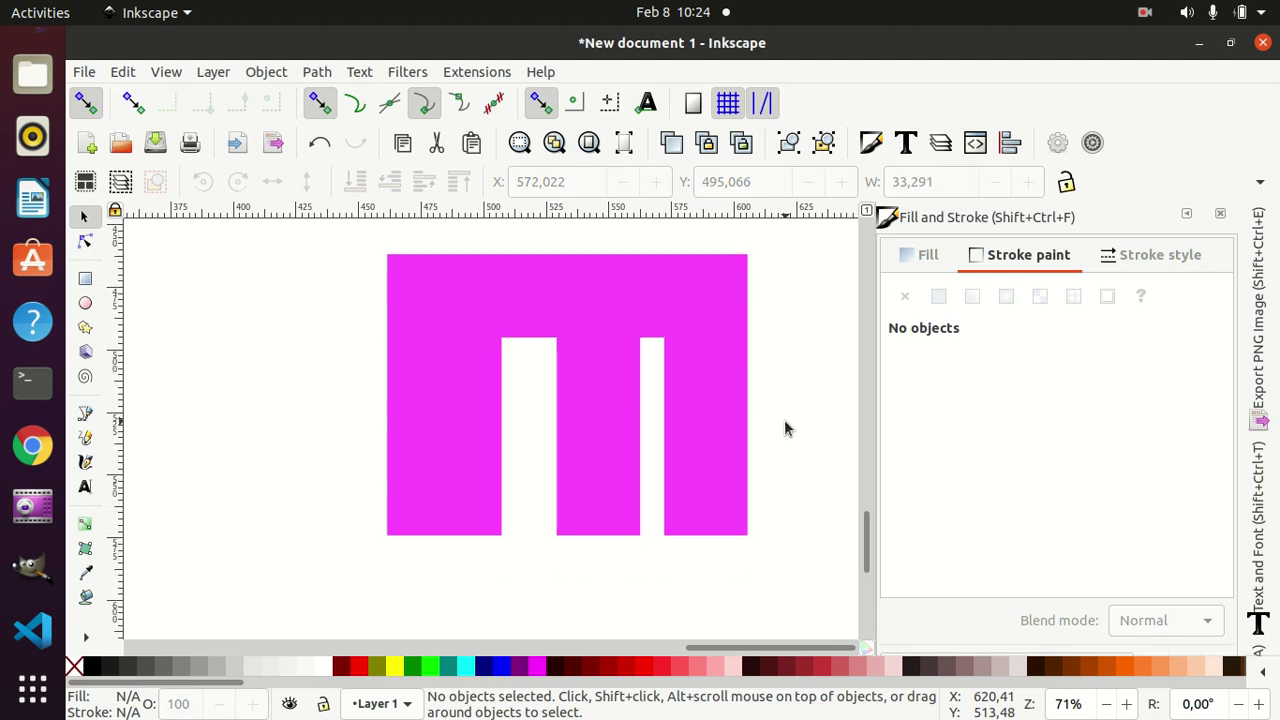
pyautogui.scroll(1, 785, 421)
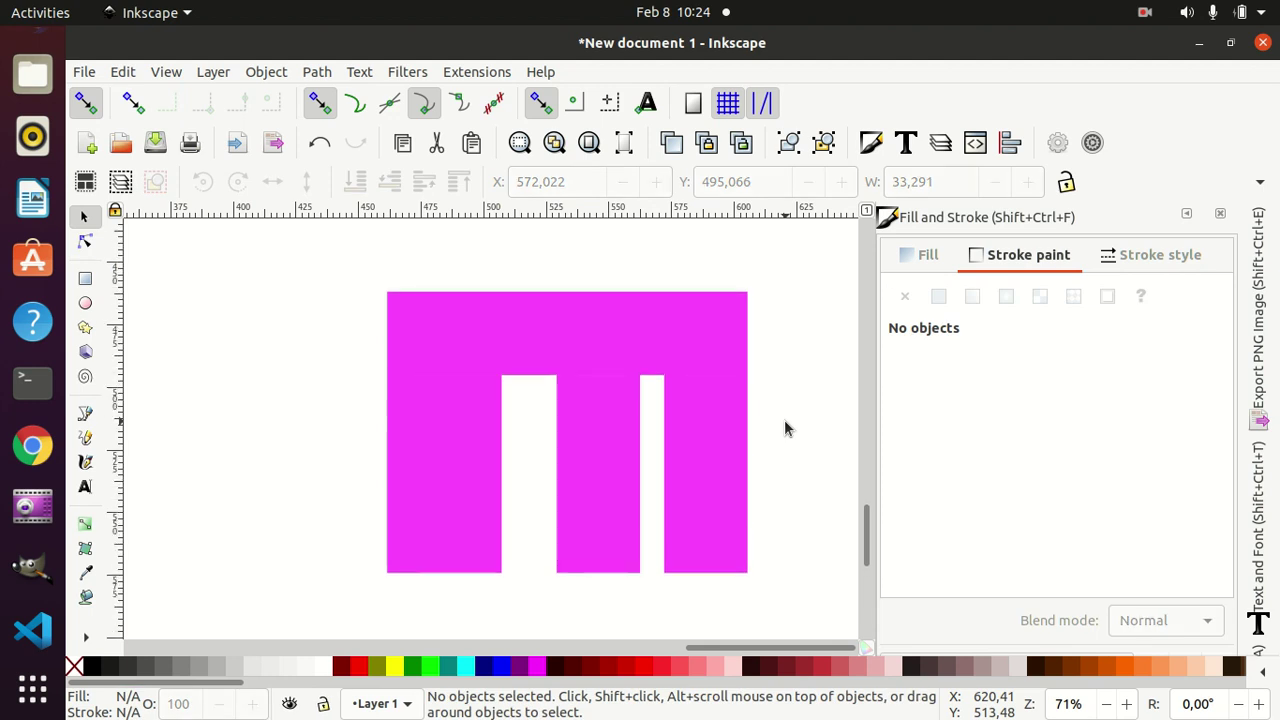
pyautogui.moveTo(358, 248)
pyautogui.mouseDown()
pyautogui.moveTo(534, 592)
pyautogui.moveTo(796, 623)
pyautogui.mouseUp()
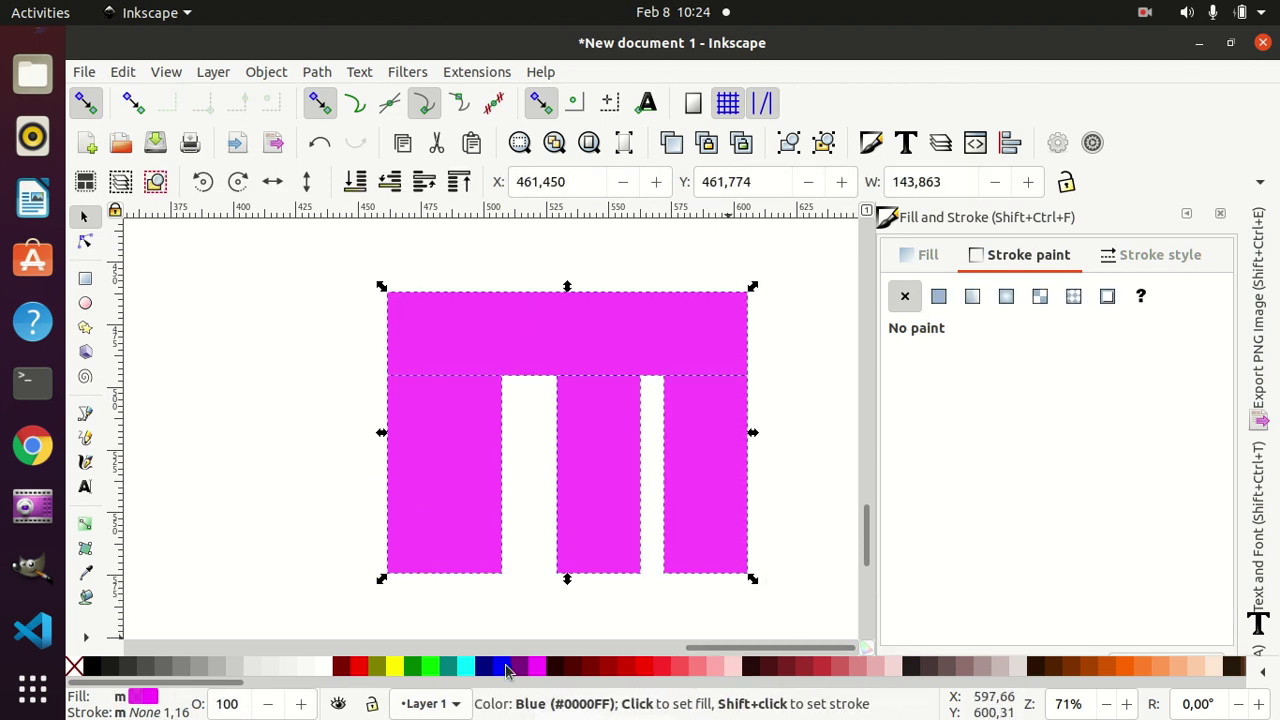
pyautogui.click(507, 670)
pyautogui.click(290, 348)
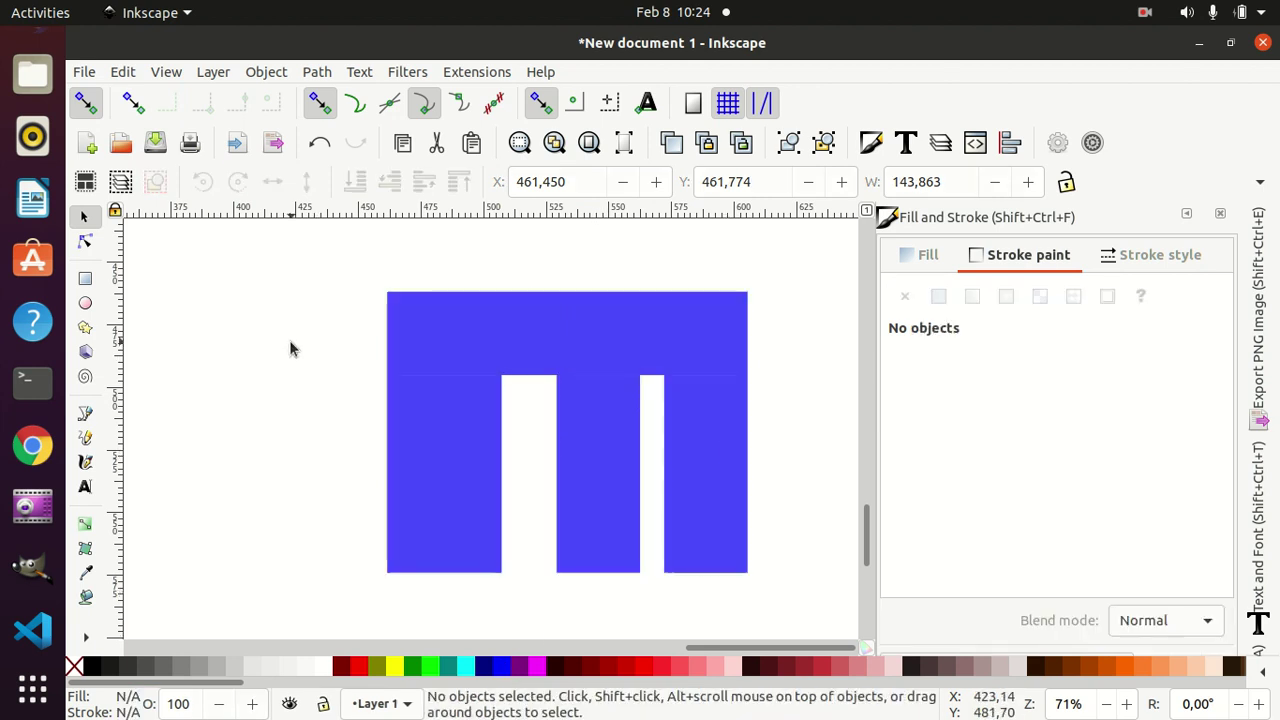
pyautogui.click(86, 487)
# Type MANJARO below the logo, scale it to about 113.35 mm wide, and centre it underneath.
pyautogui.click(437, 610)
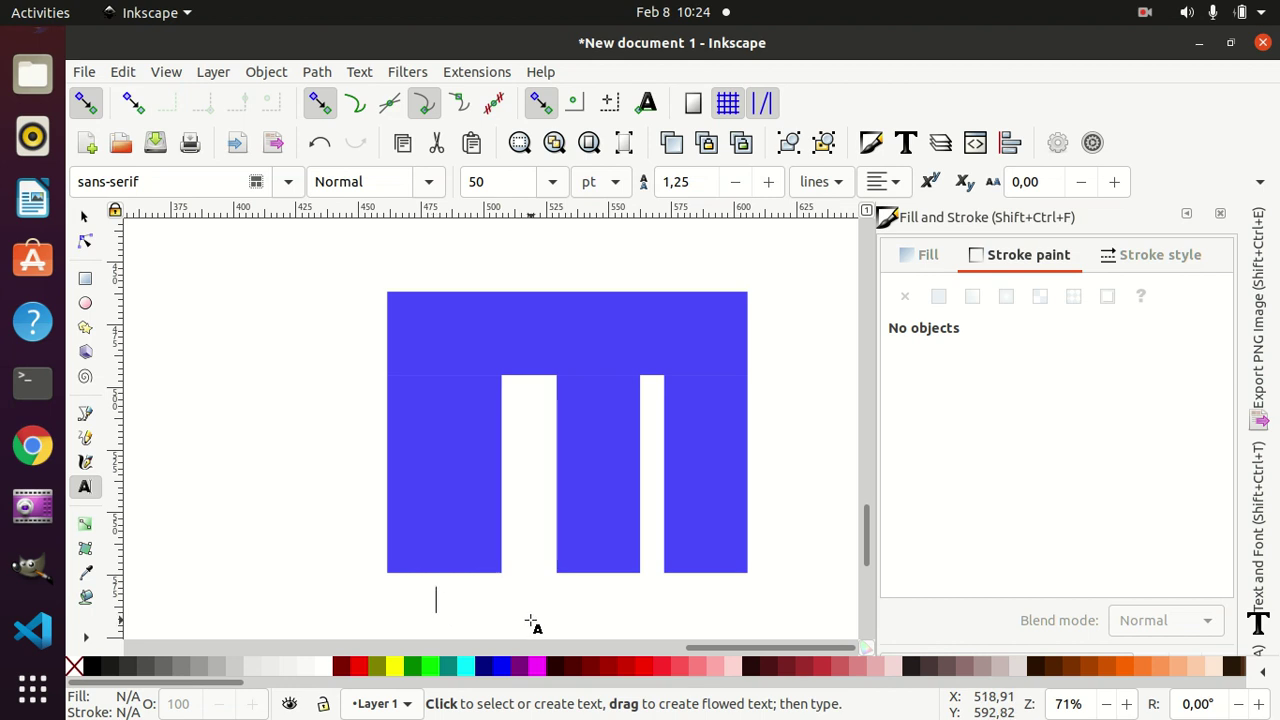
pyautogui.write('MANJARO')
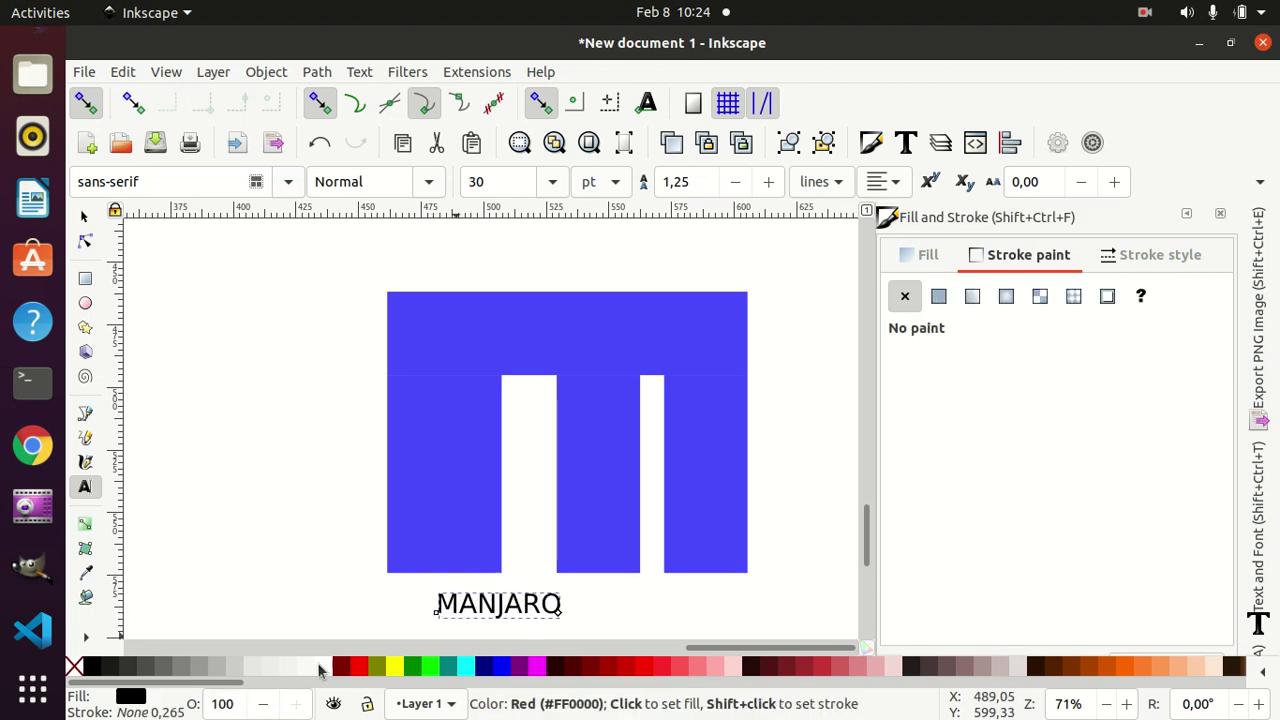
pyautogui.click(84, 216)
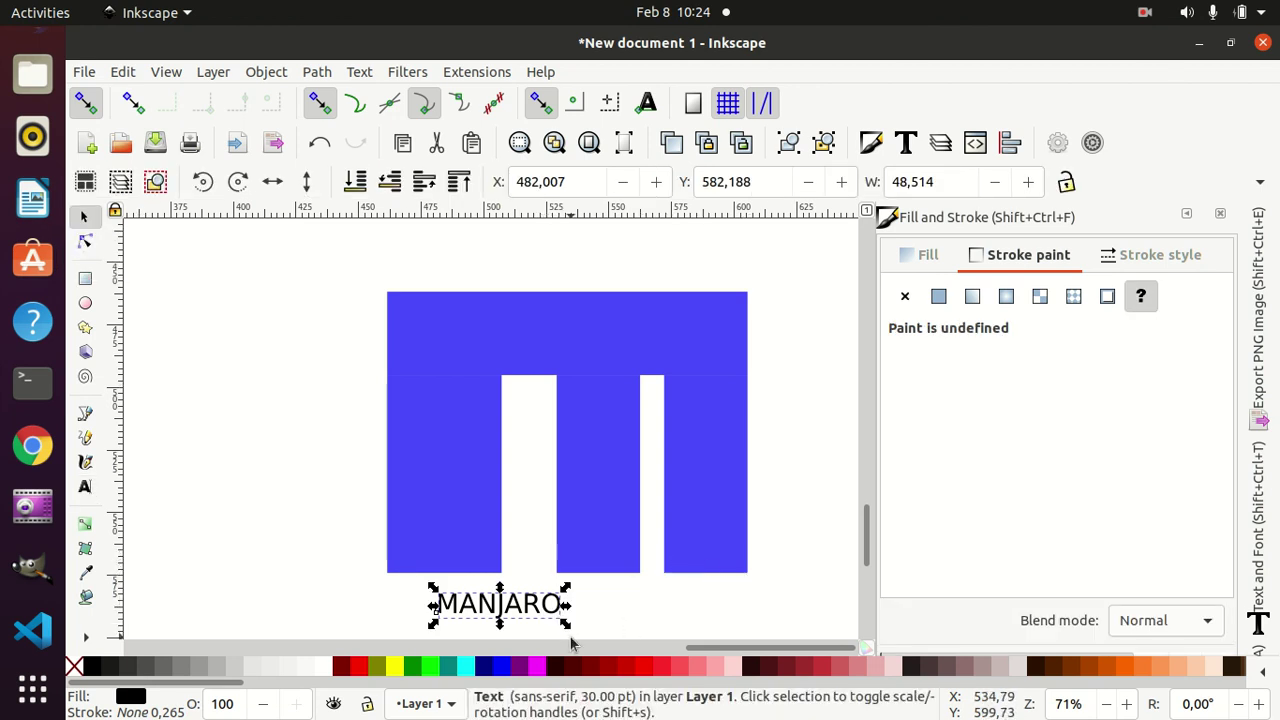
pyautogui.moveTo(565, 624)
pyautogui.mouseDown()
pyautogui.moveTo(640, 657)
pyautogui.moveTo(692, 651)
pyautogui.moveTo(680, 627)
pyautogui.moveTo(727, 645)
pyautogui.mouseUp()
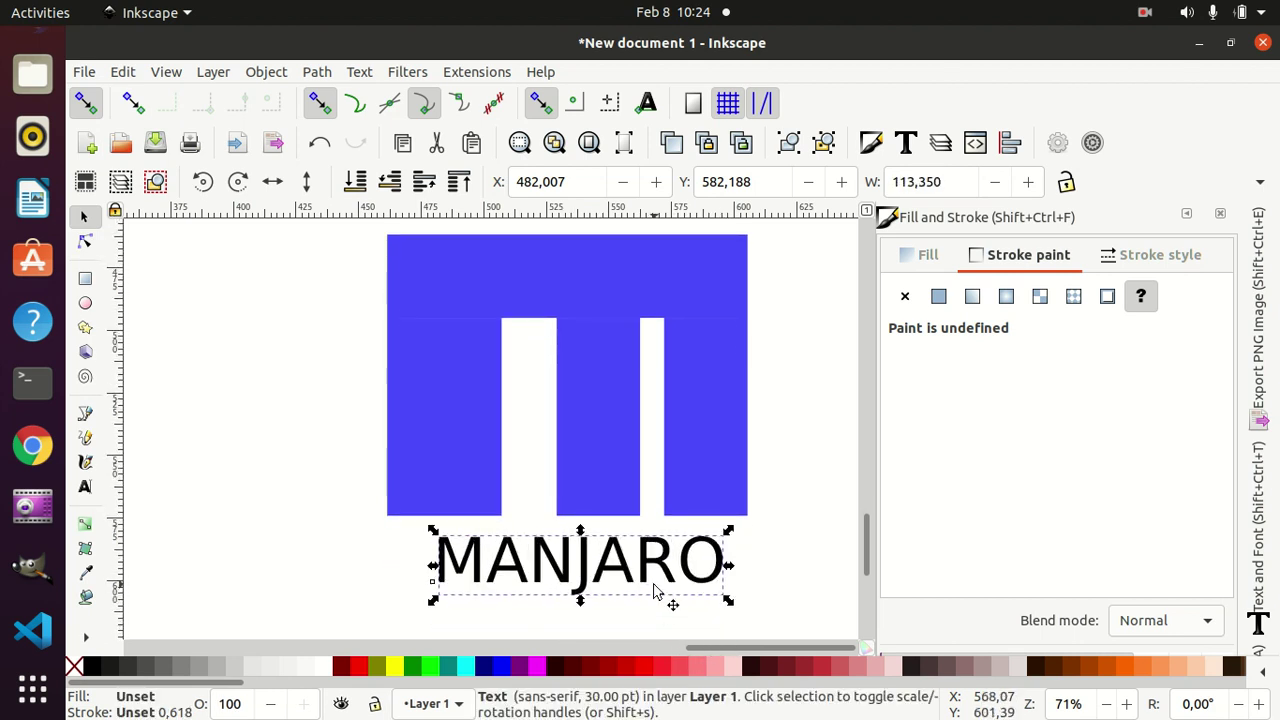
pyautogui.moveTo(565, 553); pyautogui.dragTo(553, 552)
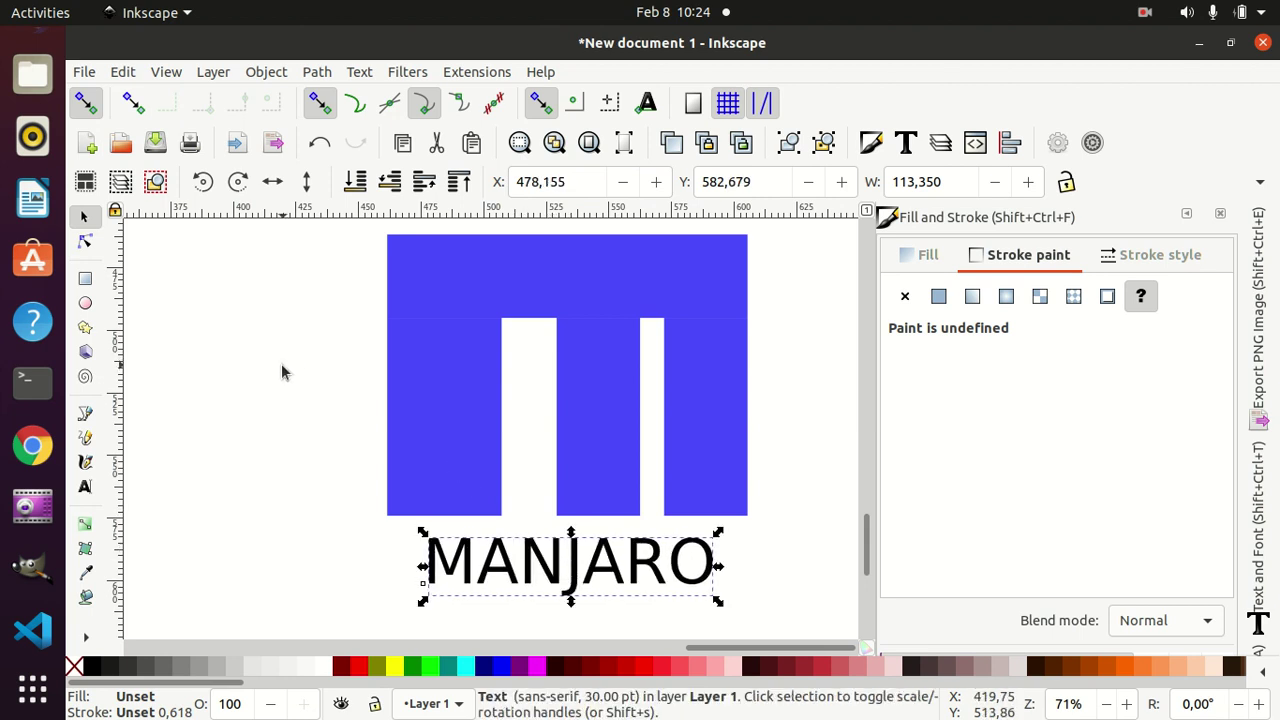
# Give MANJARO a white fill and a flat dark stroke 4.018 mm wide.
pyautogui.click(322, 668)
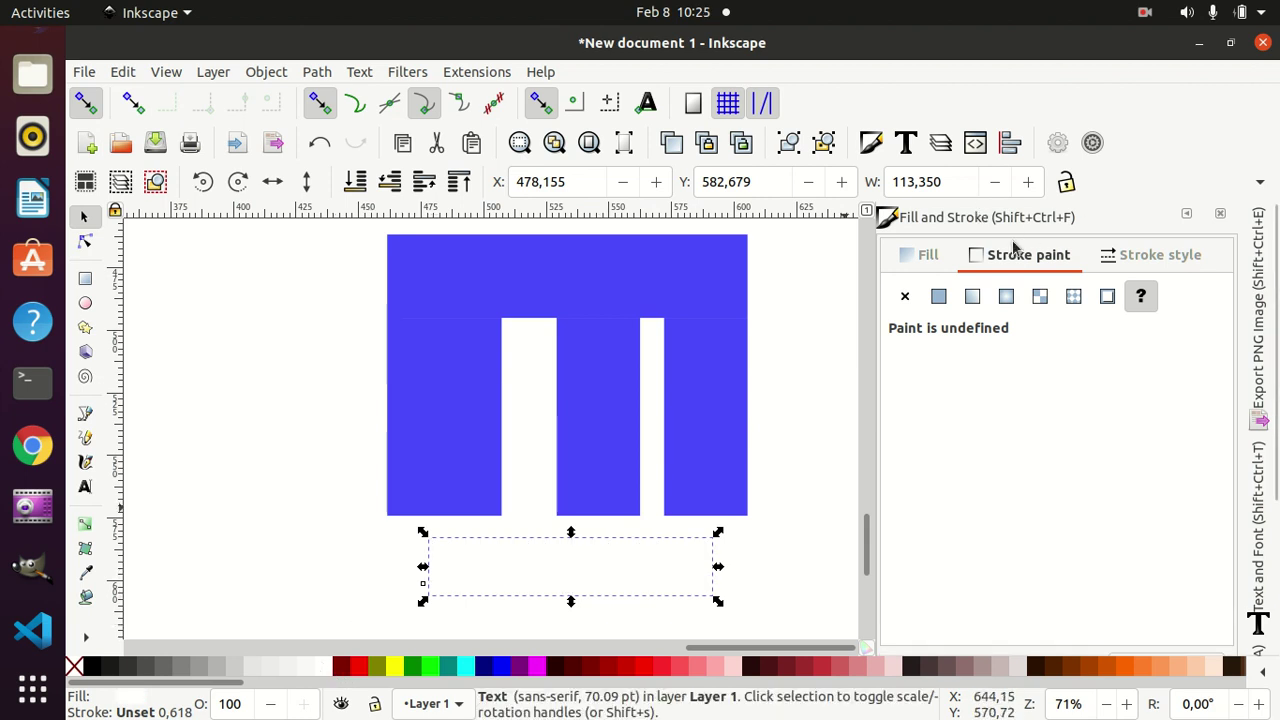
pyautogui.click(939, 296)
pyautogui.click(1160, 254)
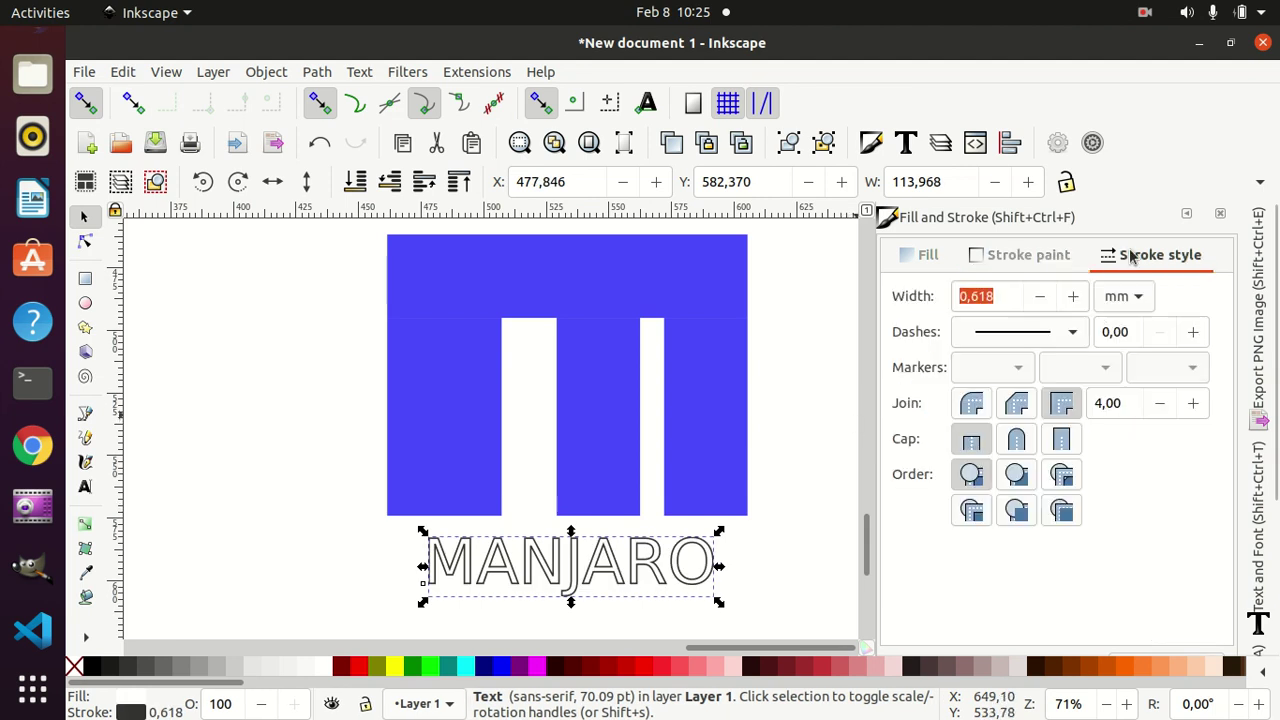
pyautogui.scroll(3, 1076, 305)
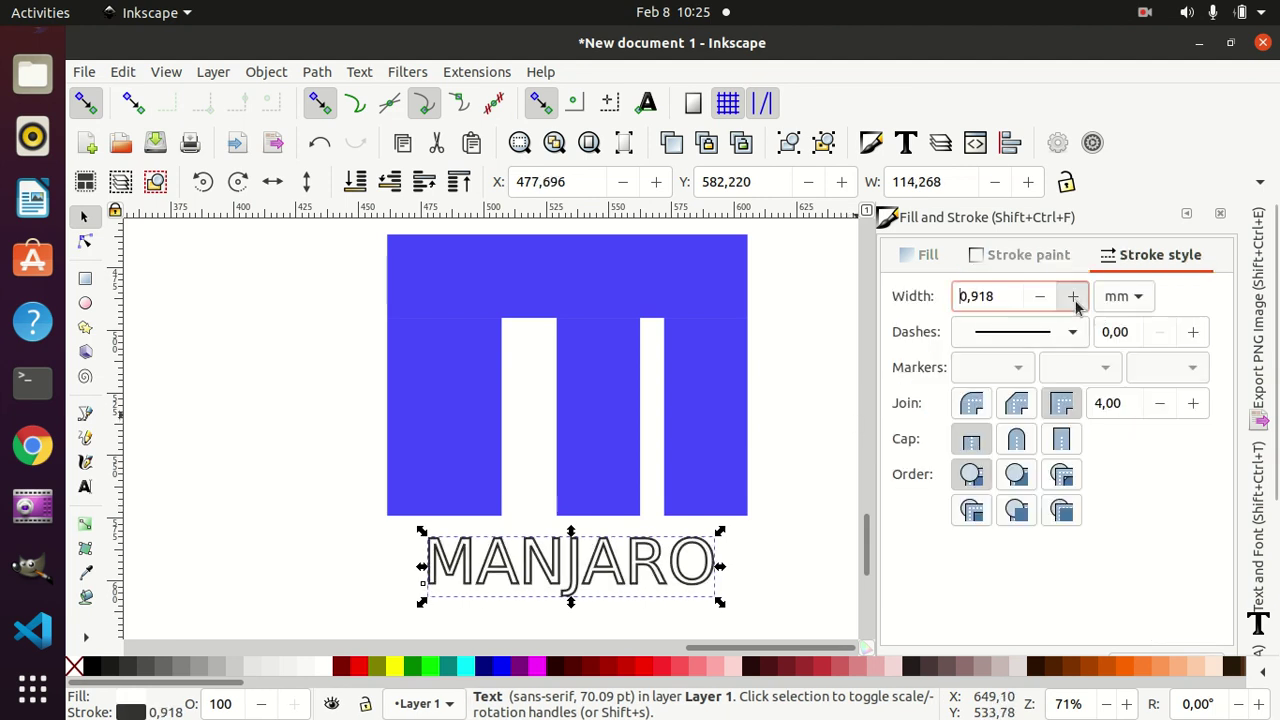
pyautogui.scroll(2, 1076, 305)
pyautogui.scroll(3, 1076, 305)
pyautogui.scroll(3, 1076, 305)
pyautogui.scroll(3, 1076, 305)
pyautogui.scroll(2, 1076, 305)
pyautogui.scroll(2, 1076, 305)
pyautogui.scroll(3, 1076, 305)
pyautogui.scroll(2, 1076, 305)
pyautogui.scroll(3, 1076, 305)
pyautogui.scroll(2, 1076, 305)
pyautogui.scroll(3, 1076, 305)
pyautogui.scroll(2, 1076, 305)
pyautogui.scroll(1, 1076, 305)
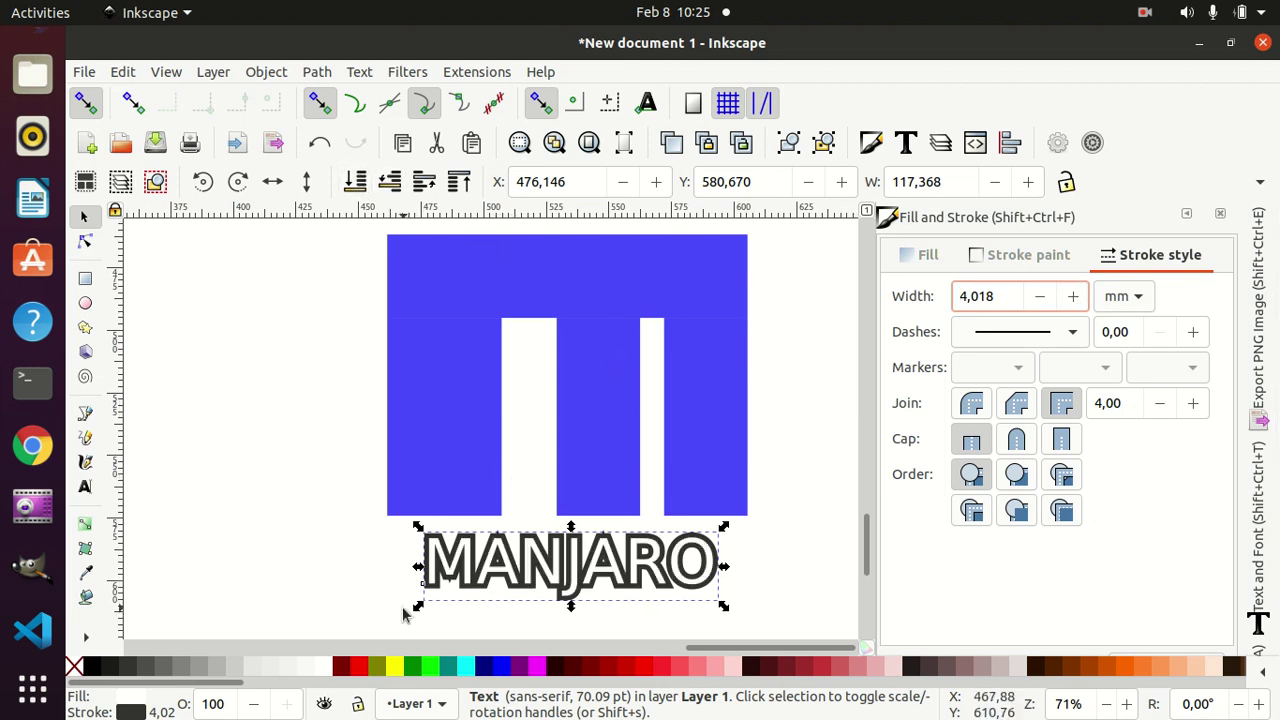
pyautogui.click(276, 523)
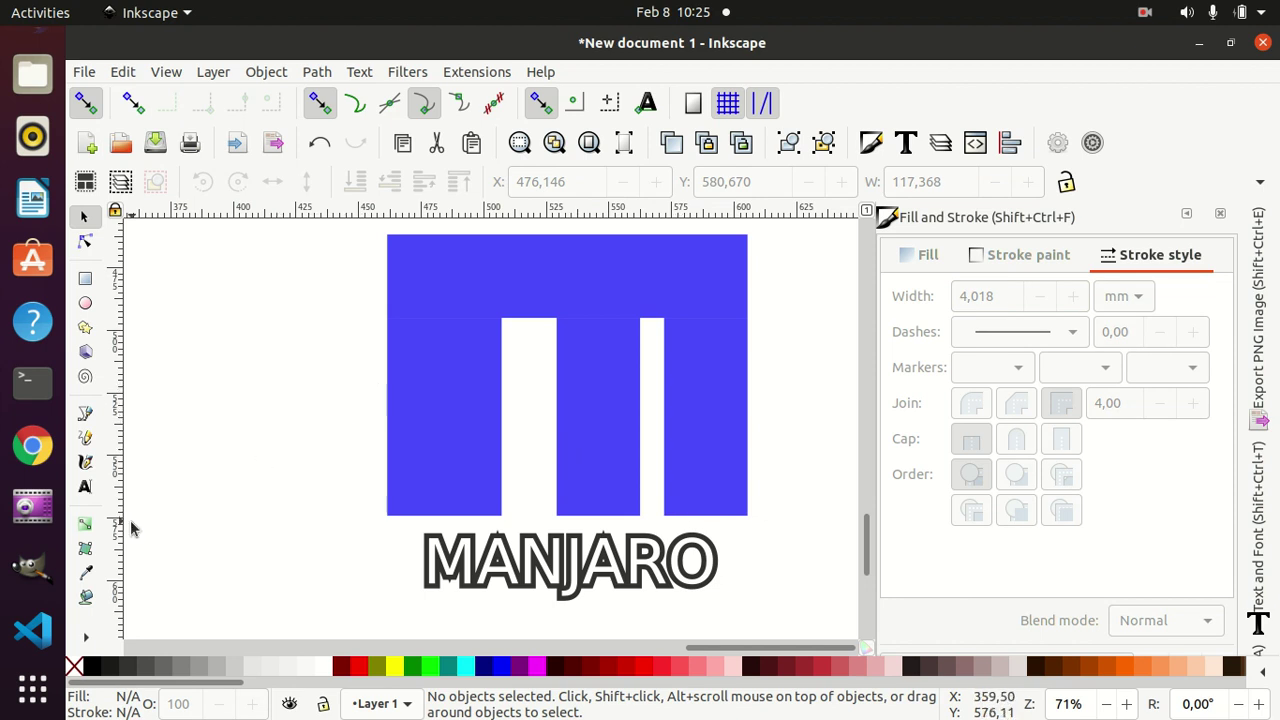
pyautogui.click(85, 524)
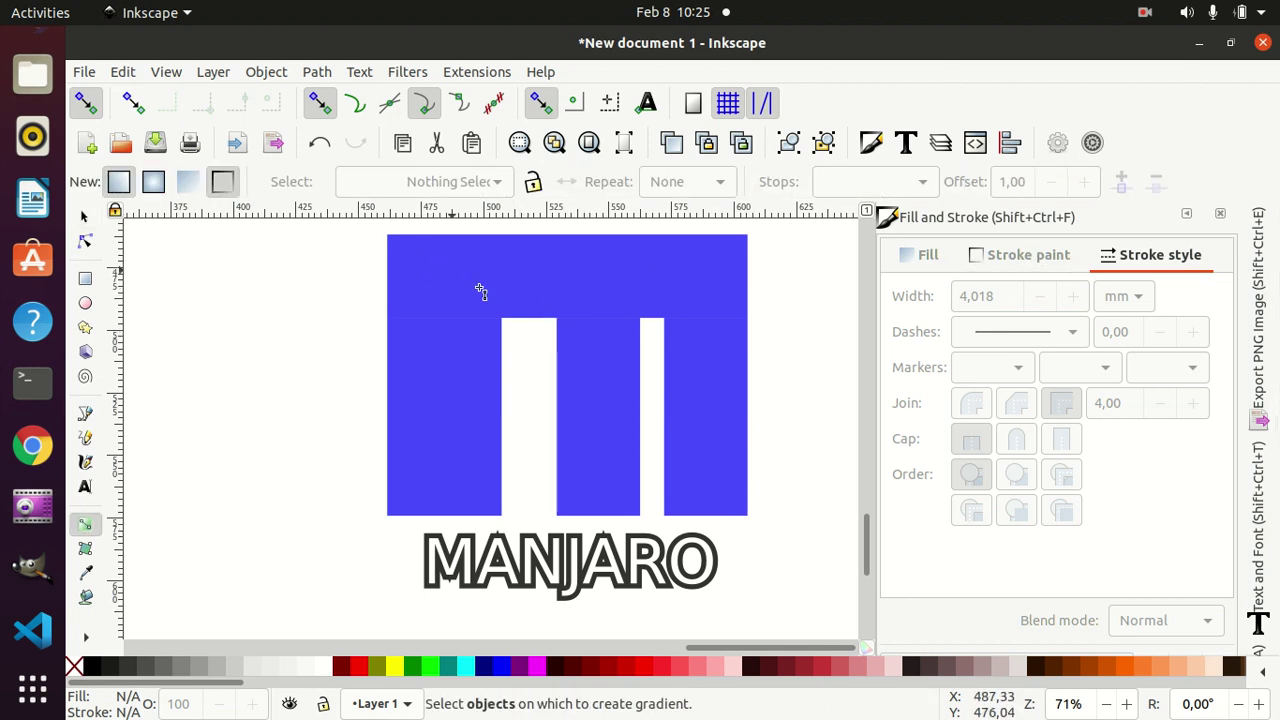
pyautogui.click(686, 452)
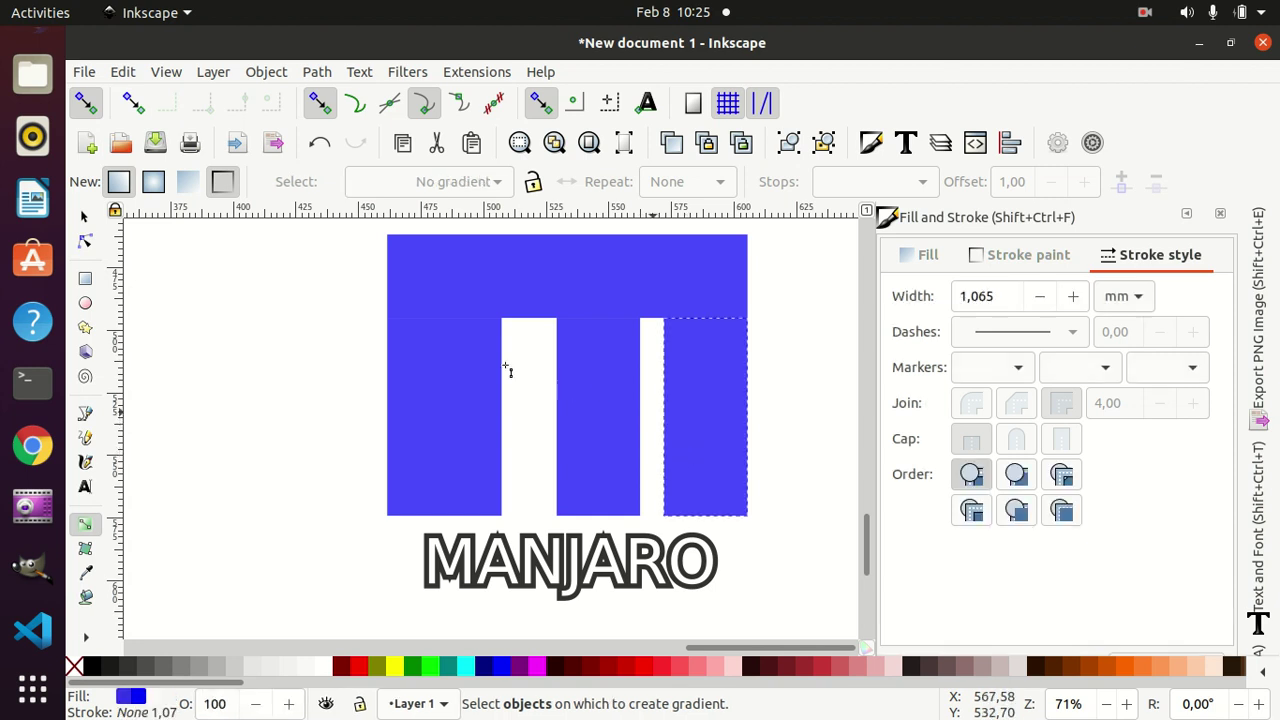
pyautogui.click(433, 306)
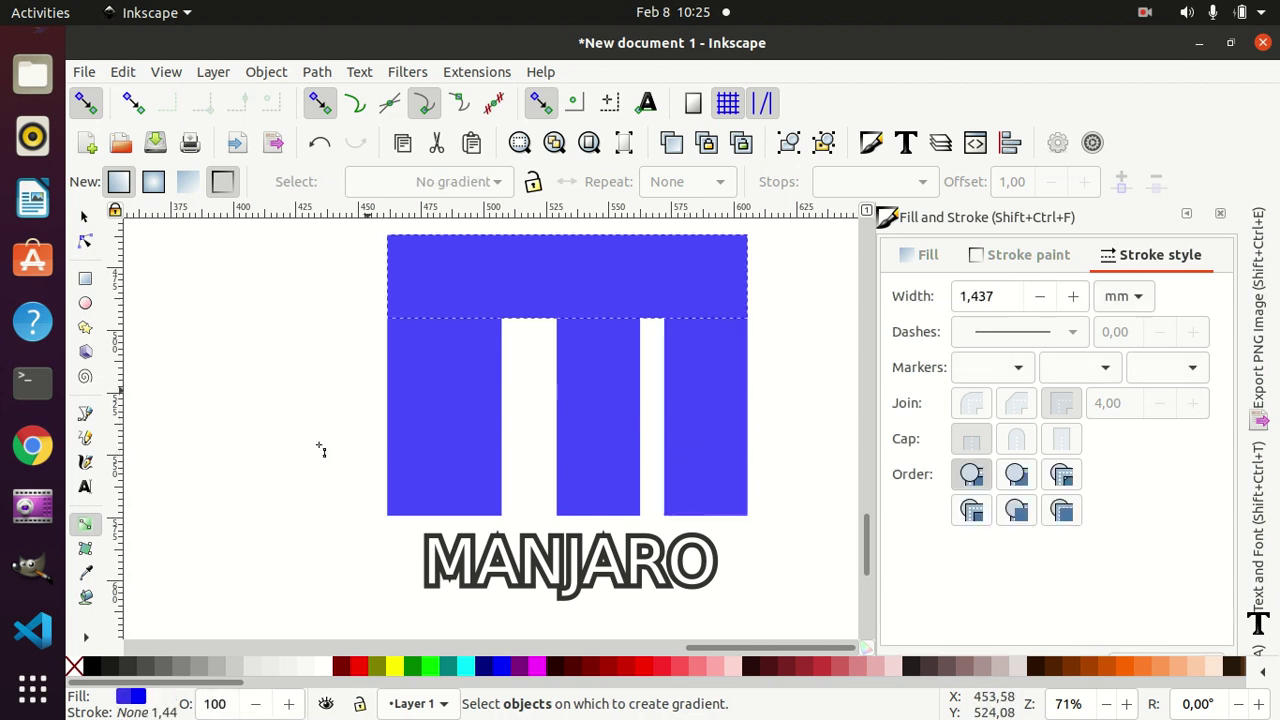
pyautogui.click(85, 548)
pyautogui.click(85, 524)
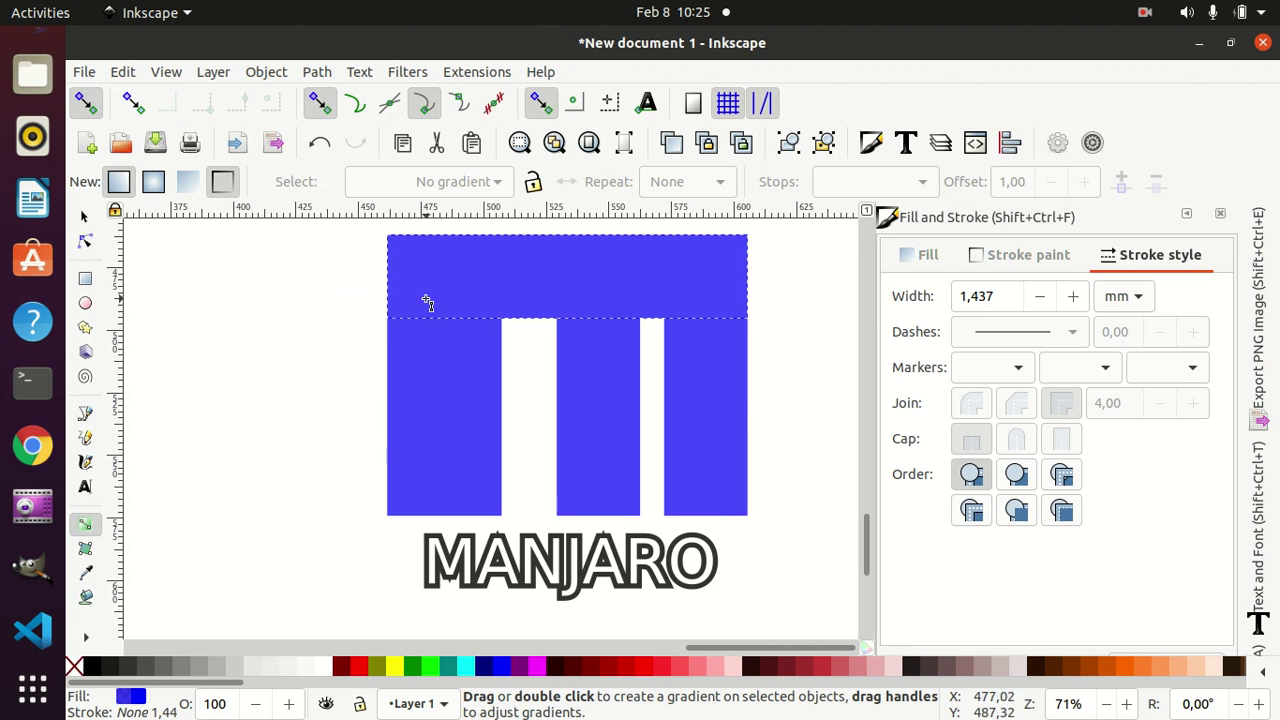
pyautogui.moveTo(435, 272); pyautogui.dragTo(433, 270)
pyautogui.click(450, 280)
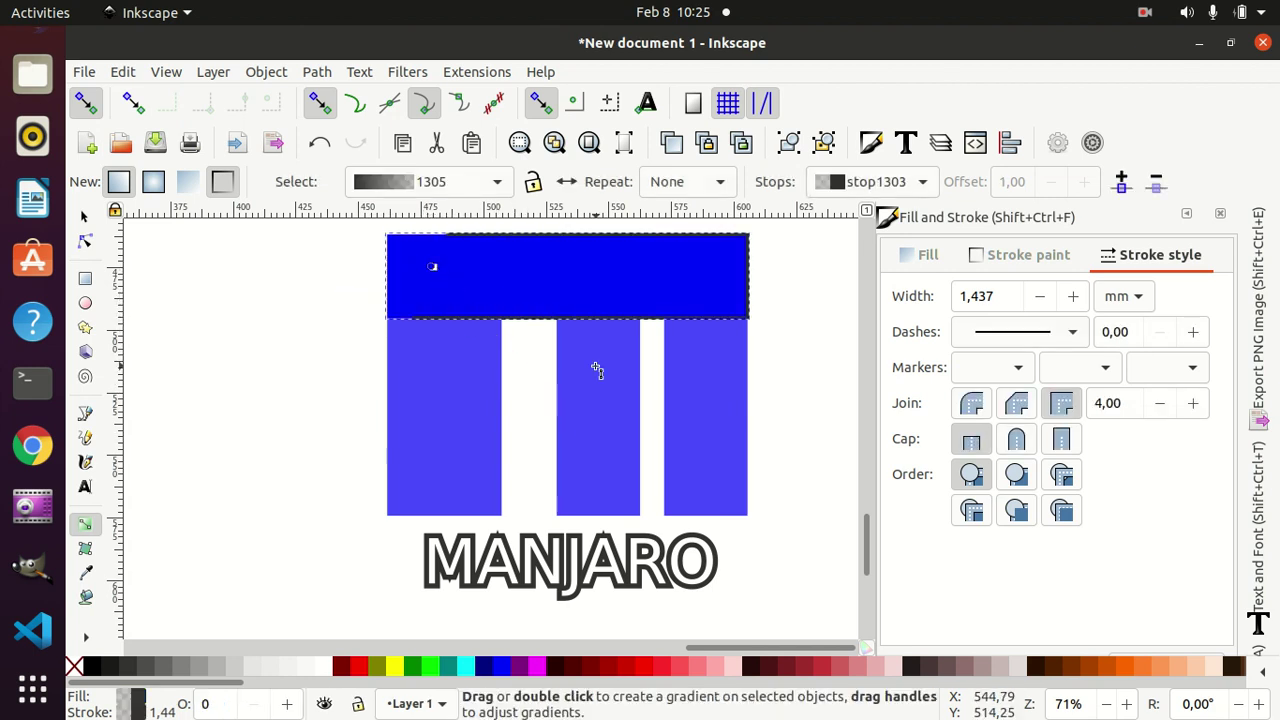
pyautogui.hotkey('ctrl', 'z')
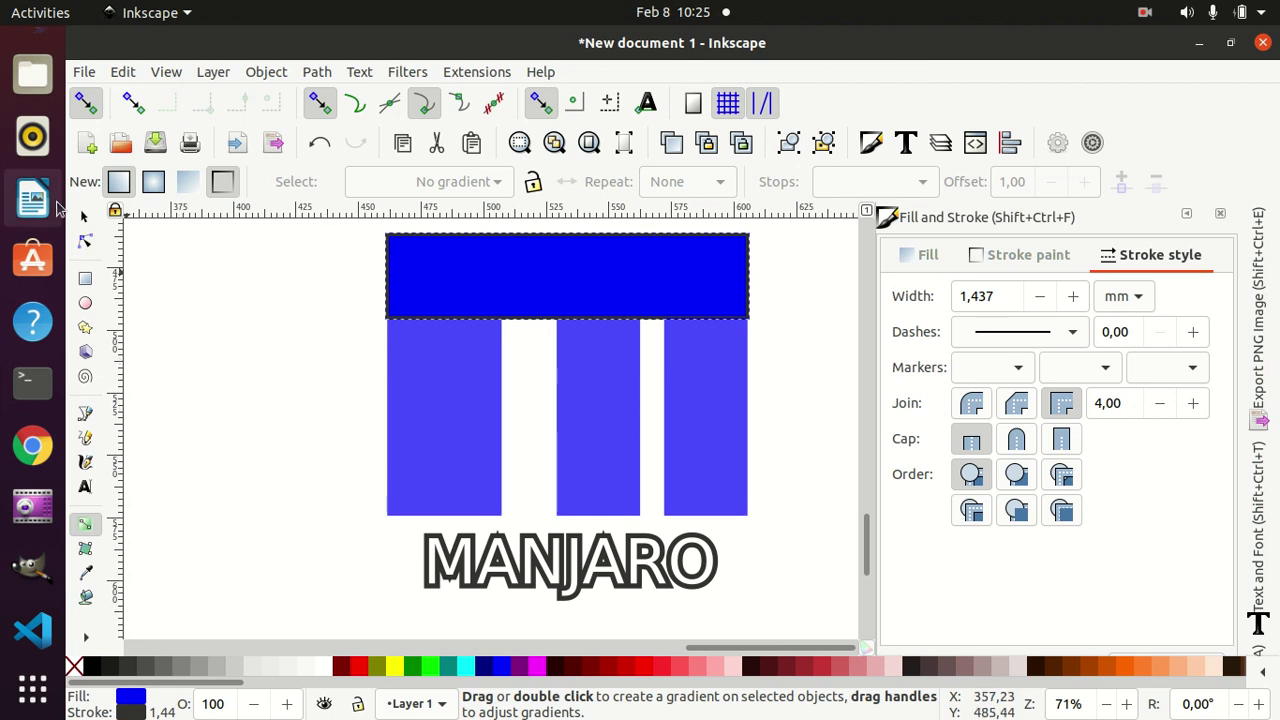
pyautogui.click(83, 216)
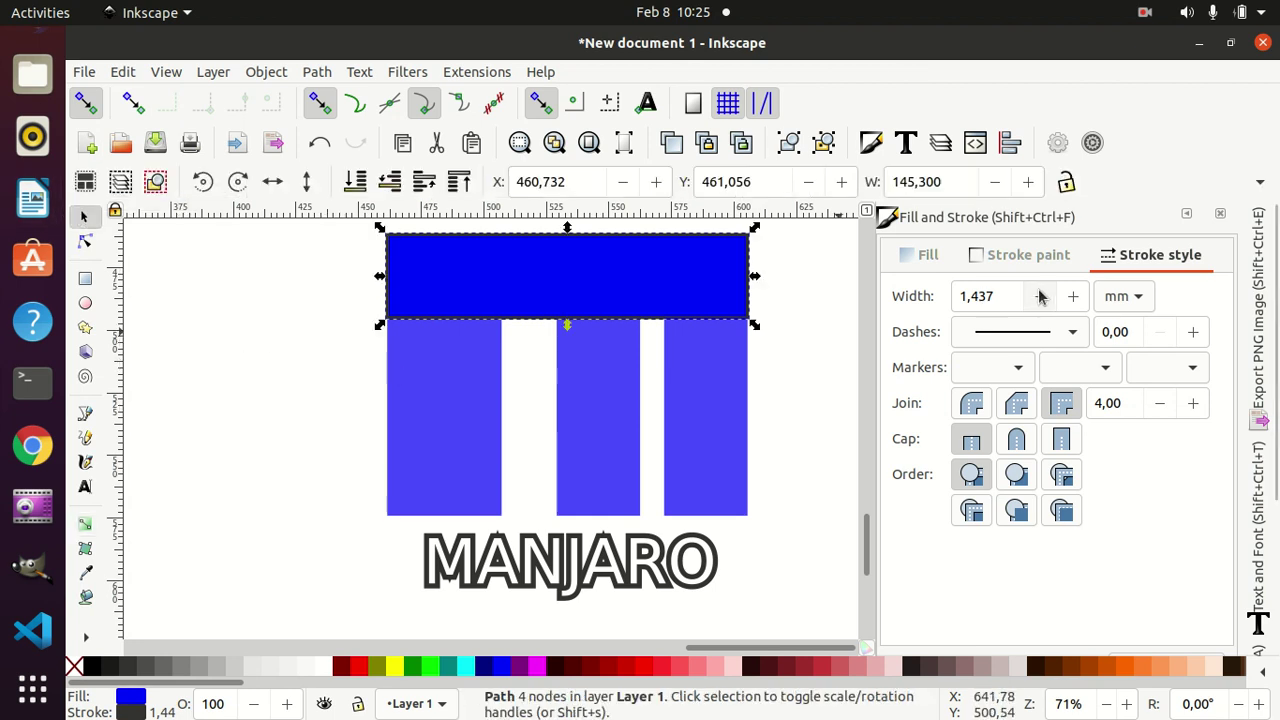
pyautogui.click(1024, 256)
pyautogui.click(906, 296)
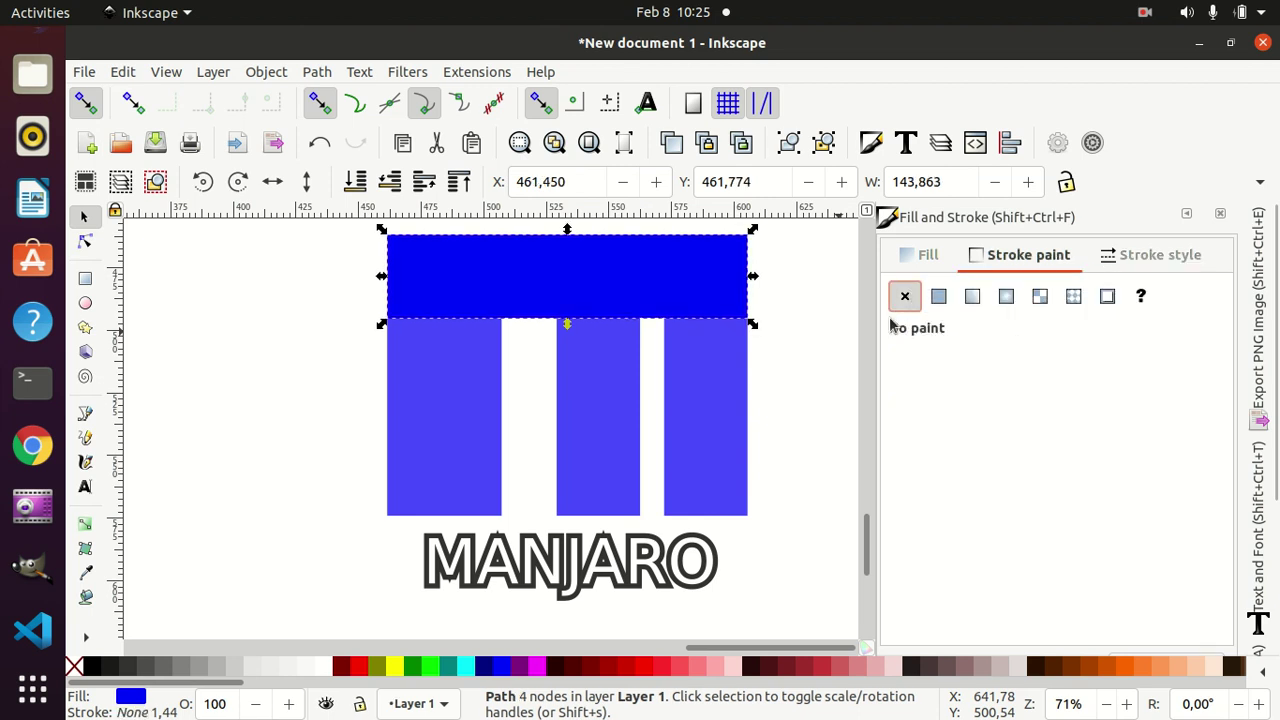
pyautogui.click(828, 368)
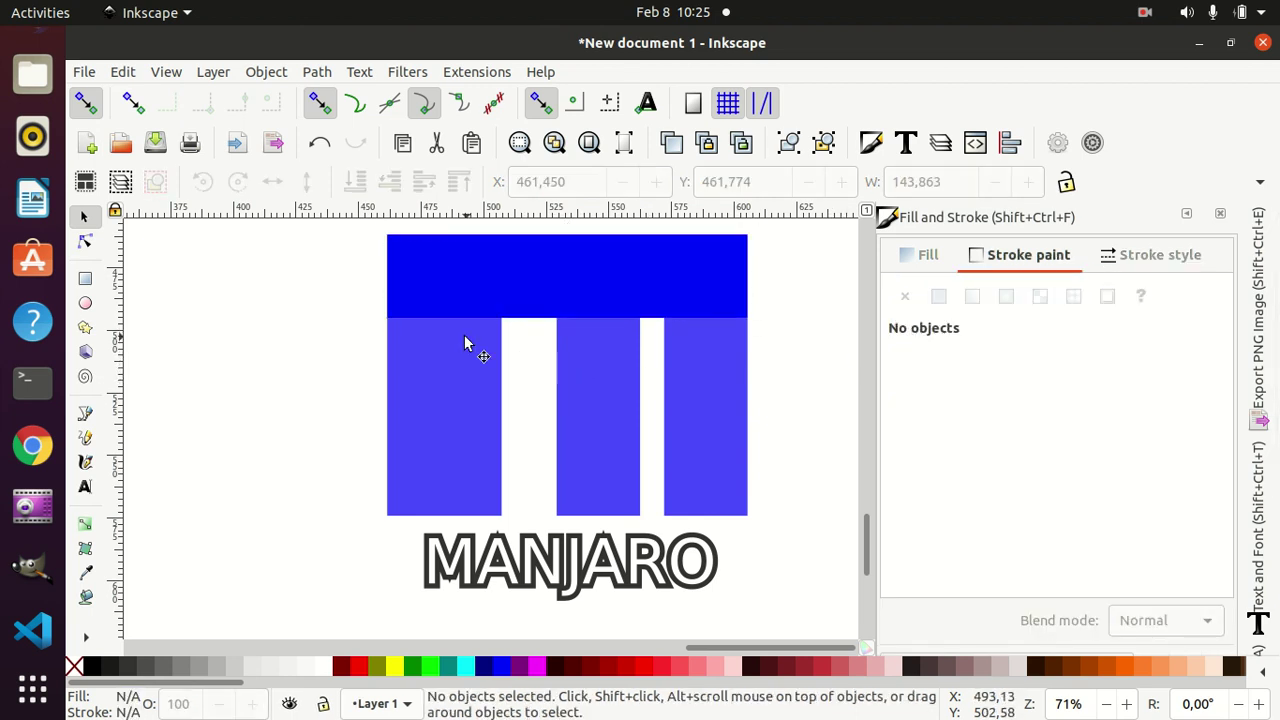
pyautogui.click(86, 573)
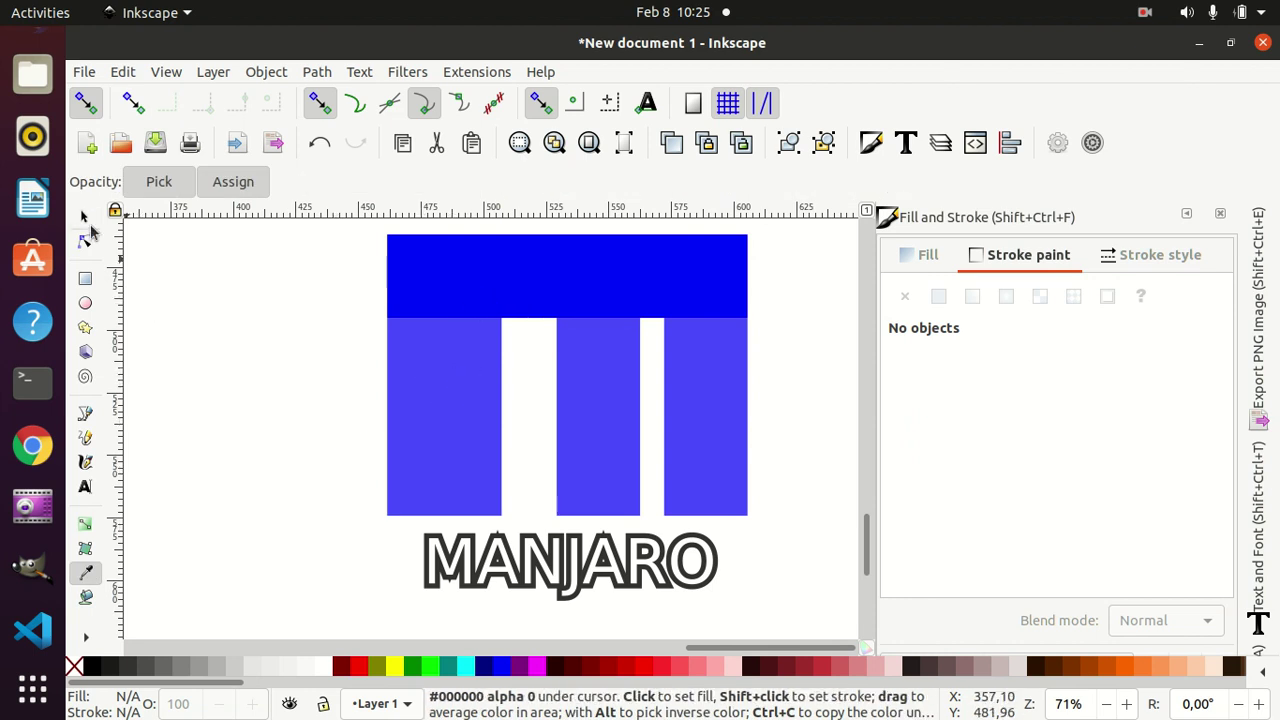
pyautogui.click(84, 216)
pyautogui.hotkey('ctrl', 'z')
pyautogui.hotkey('ctrl', 'shift', 'z')
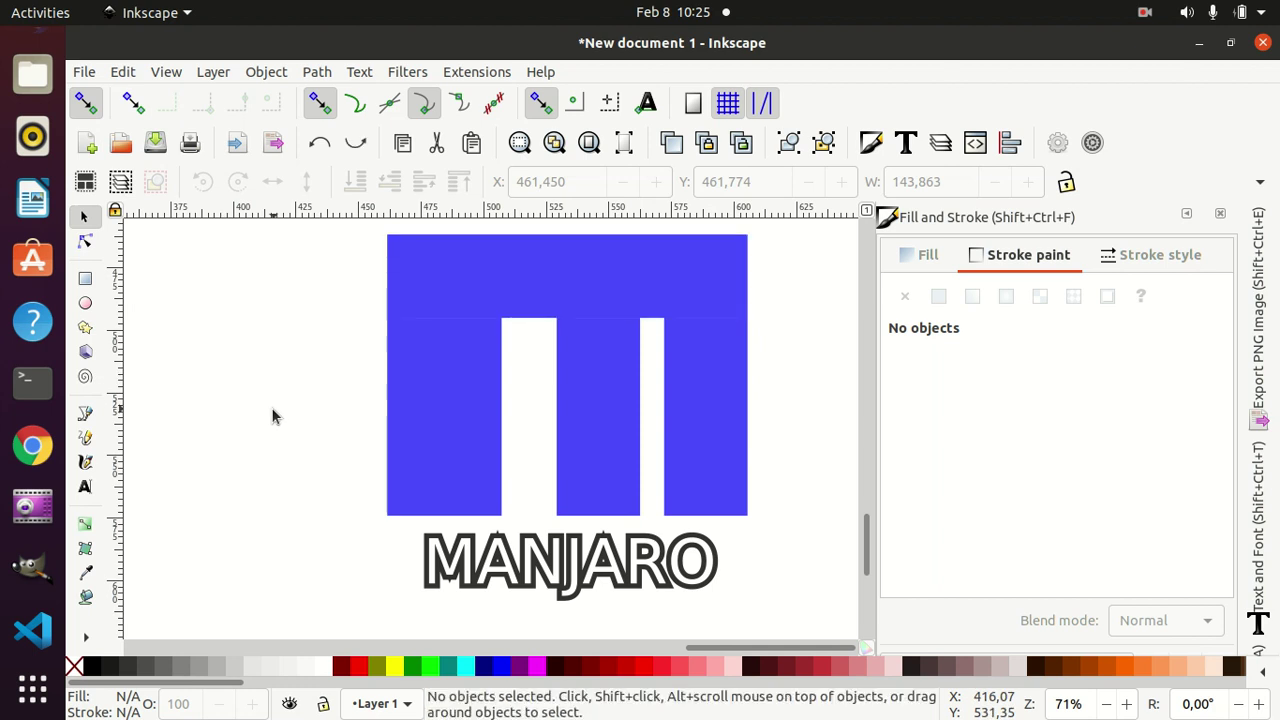